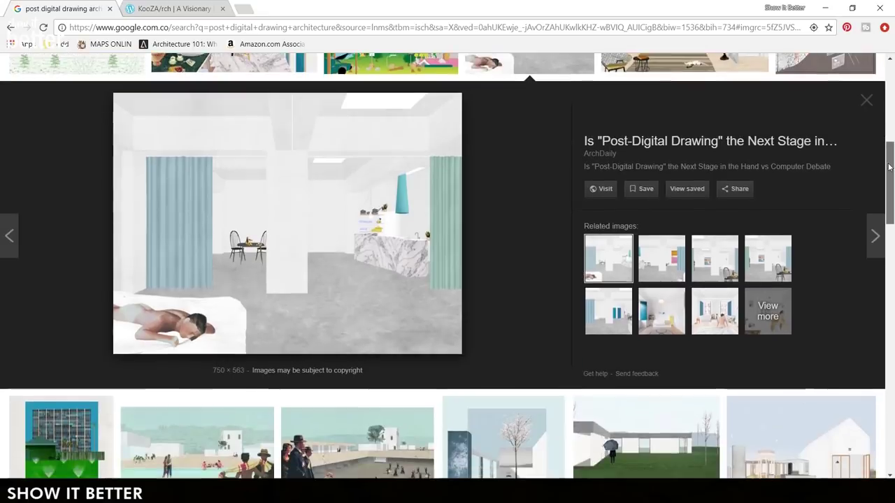
- Browse the post-digital drawing image results and the KooZA/rch site for reference drawings
drag(888, 173, 889, 190)
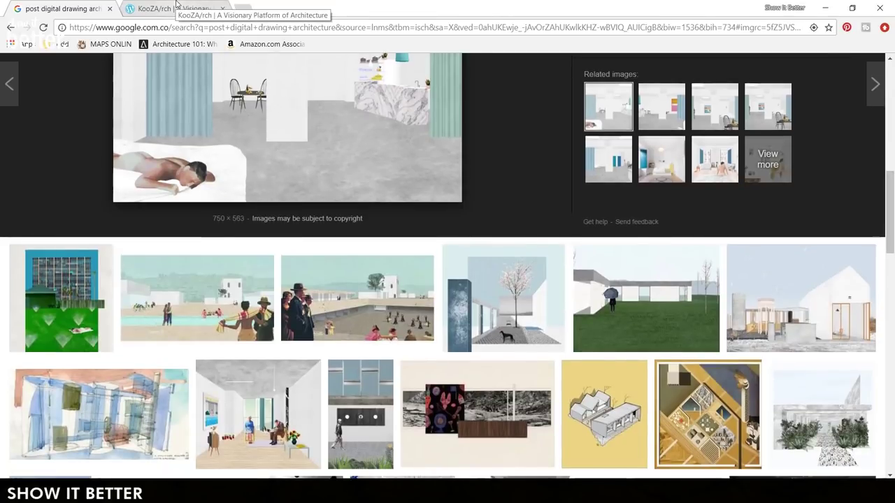
click(177, 5)
drag(888, 91, 813, 229)
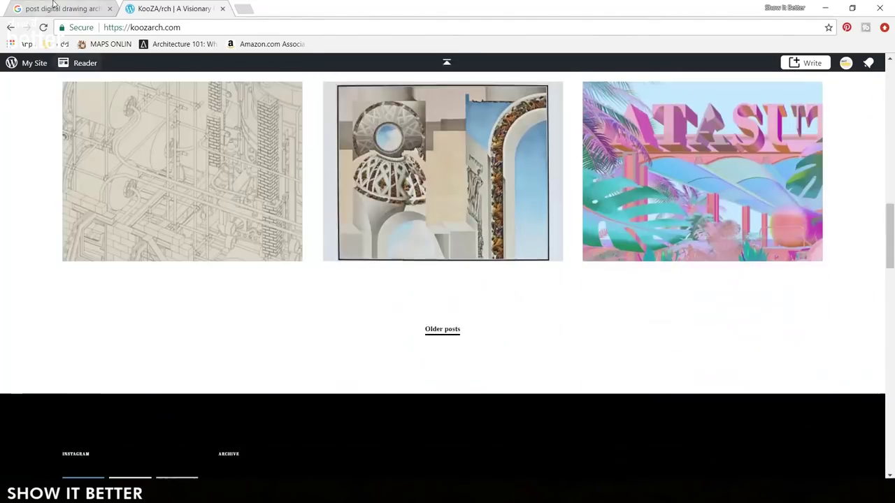
click(53, 6)
scroll(890, 290, down, 2)
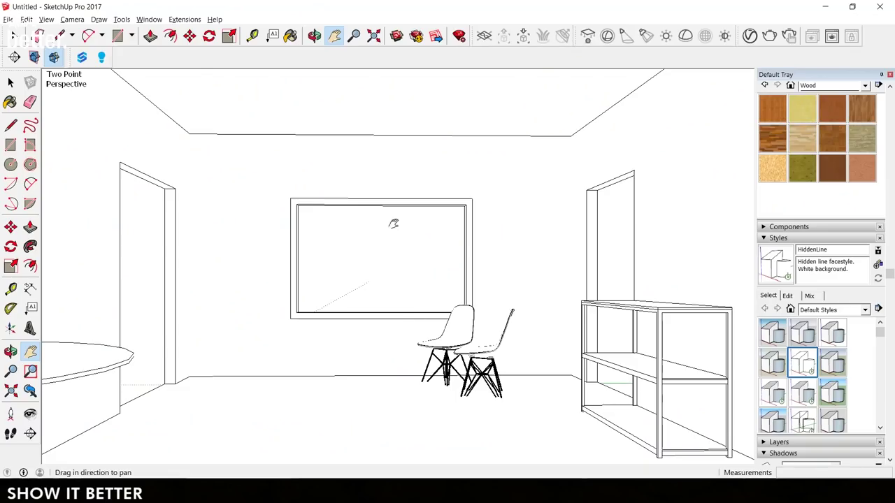
- Switch to the SketchUp interior model and add a scene that saves its current two-point perspective view
click(46, 19)
click(241, 190)
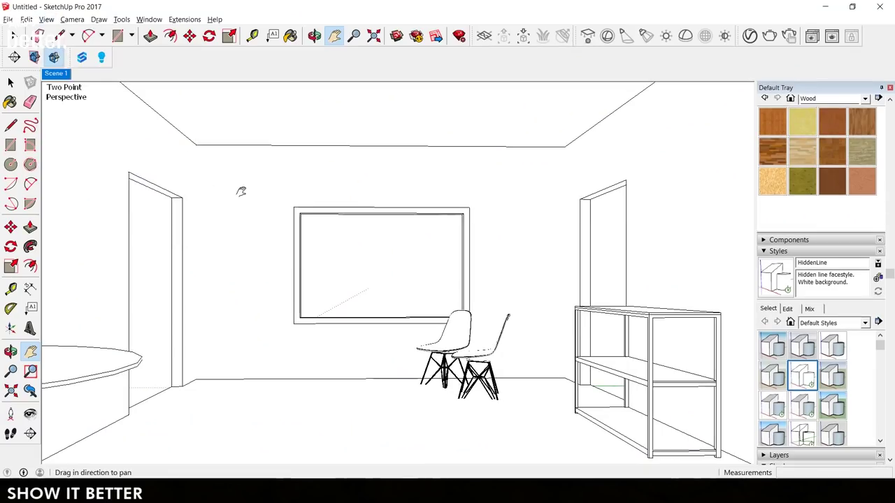
click(802, 406)
- Move the camera away from the saved view and return to it through Scene 1
key(space)
scroll(443, 276, down, 10)
mouse_move(392, 242)
mouse_down()
mouse_move(420, 259)
mouse_move(405, 306)
mouse_move(669, 300)
mouse_move(409, 256)
mouse_move(434, 236)
mouse_move(454, 268)
mouse_move(509, 274)
mouse_move(475, 269)
mouse_up()
scroll(513, 279, up, 8)
key(space)
key(space)
click(67, 75)
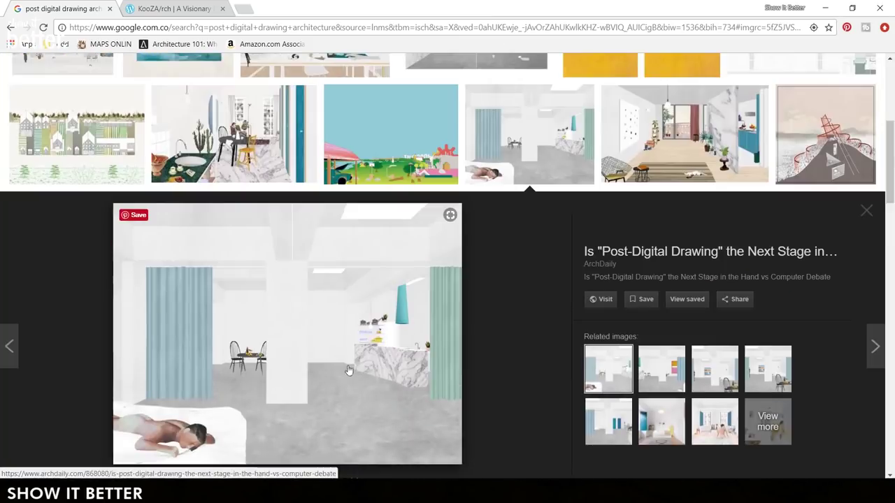
- Switch to Chrome and examine the post-digital interior reference images for their composition, furniture and material textures
click(685, 136)
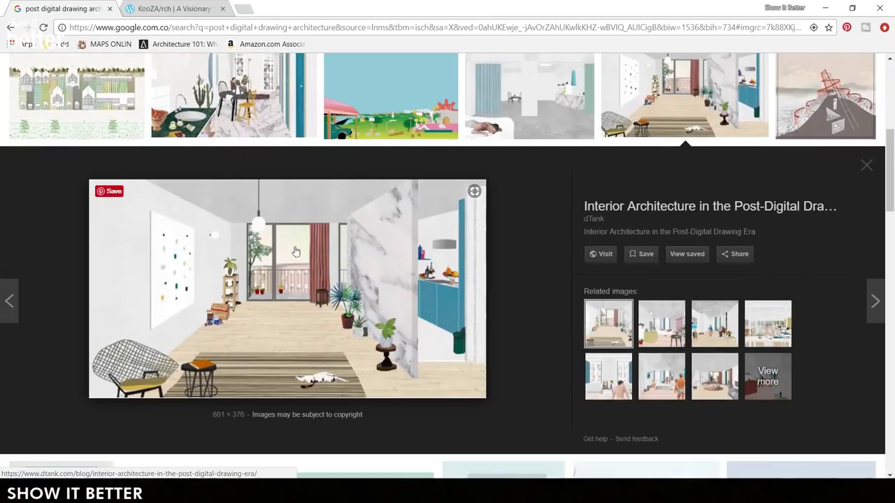
scroll(305, 292, up, 3)
click(315, 320)
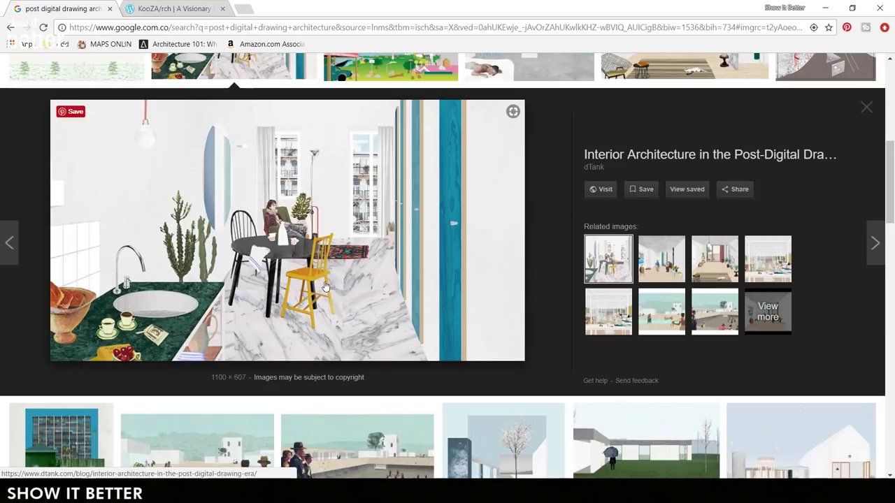
scroll(326, 286, up, 5)
click(326, 280)
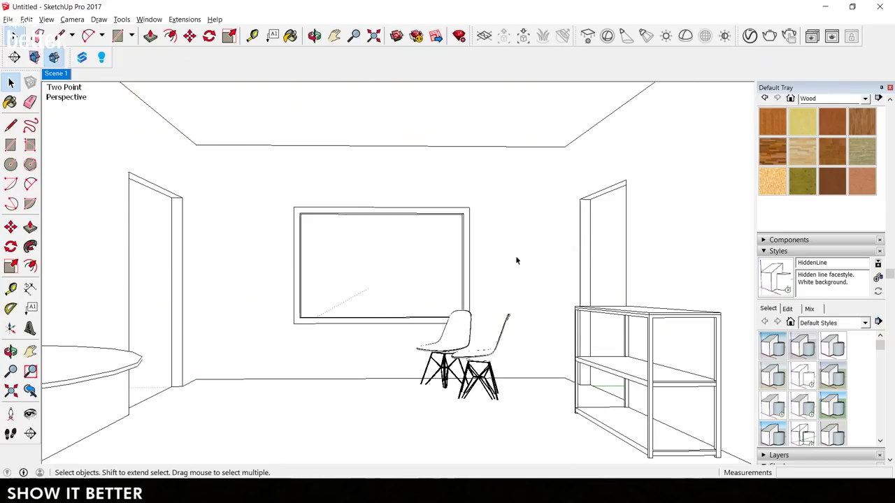
- Export the SketchUp view as a JPEG named POST DIGITAL DRAWING, 2500 pixels wide, with anti-aliasing and better quality
click(8, 20)
mouse_move(177, 178)
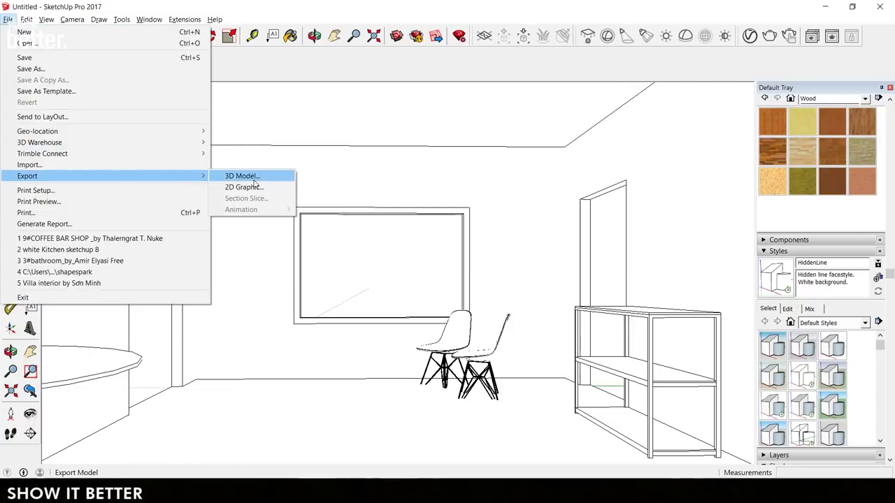
click(252, 187)
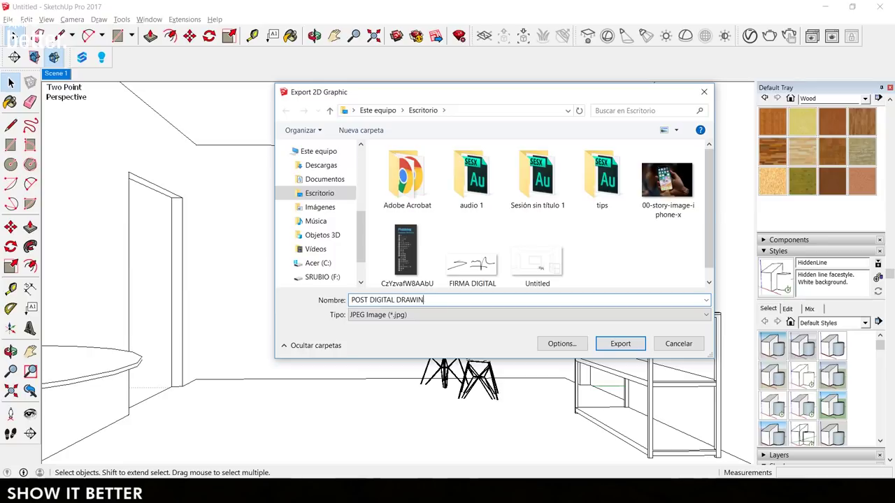
click(562, 343)
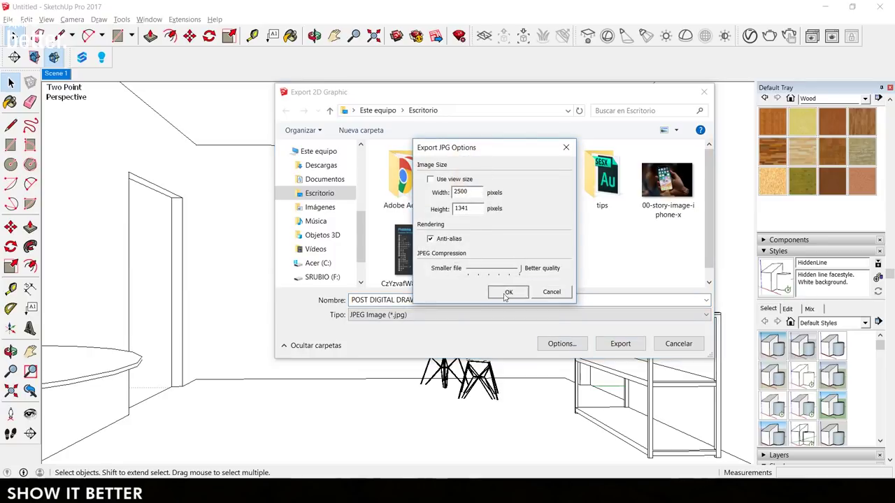
click(507, 293)
click(624, 347)
- Open the exported POST DIGITAL DRAWING image from the Escritorio folder in File Explorer
mouse_move(192, 493)
click(233, 467)
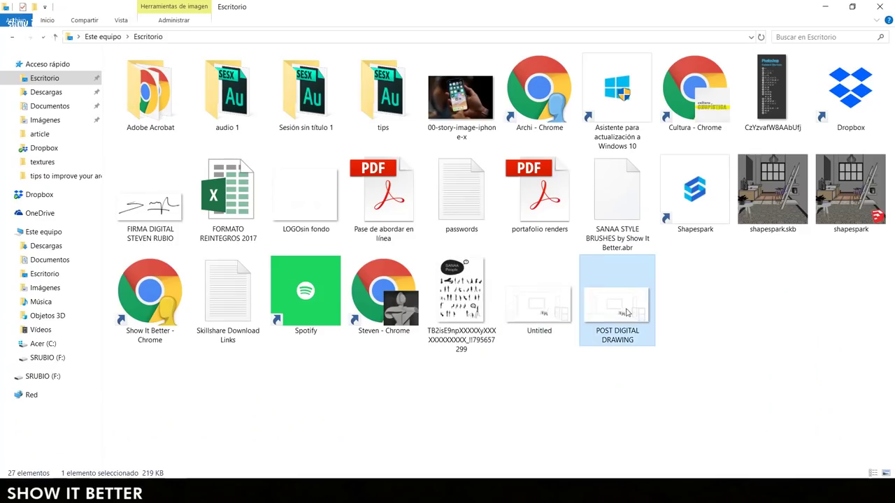
double_click(631, 319)
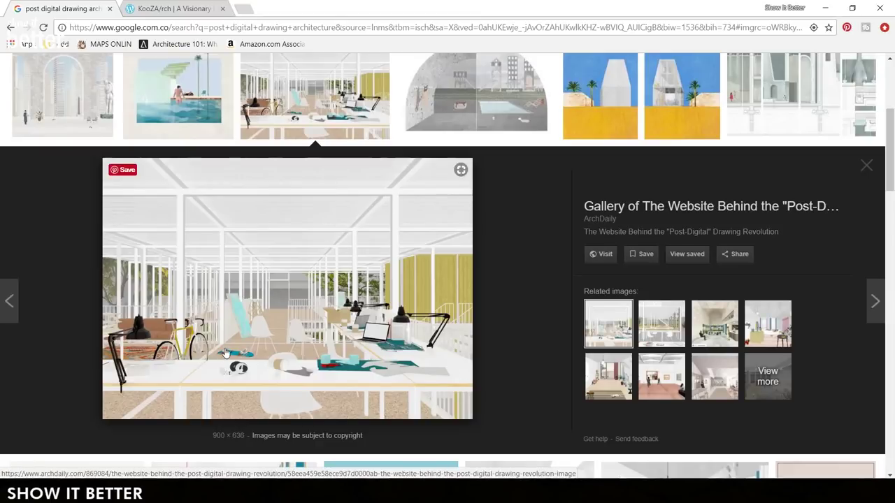
- Search Google Images for FLOOR TEXTURE WOOD in a new Chrome tab and filter the results to large sizes
scroll(227, 351, up, 2)
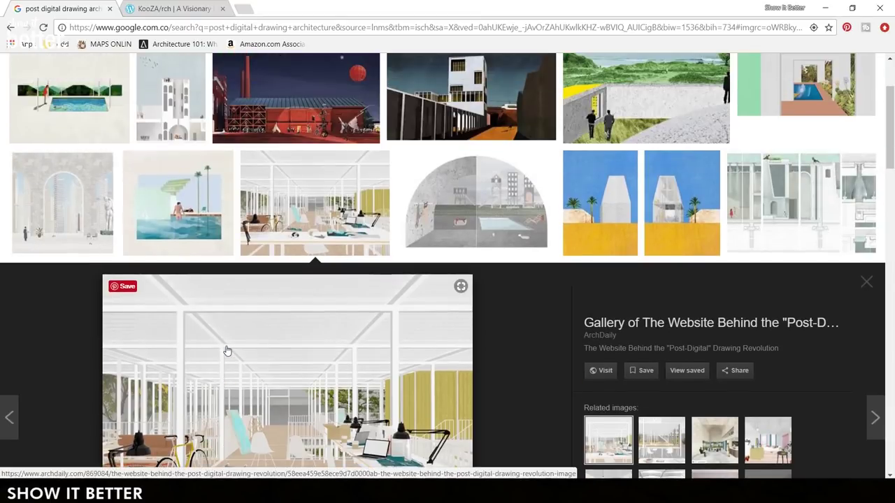
scroll(227, 351, up, 2)
click(243, 8)
text(FLOOR TEXT)
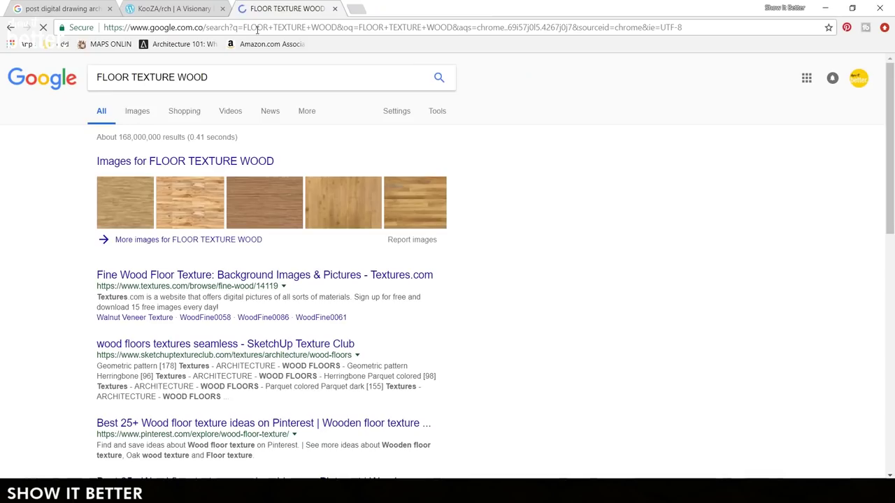
click(135, 111)
click(437, 111)
click(105, 132)
click(116, 173)
- Find the light HDF laminate flooring texture among the wood results and copy its image
scroll(199, 265, down, 7)
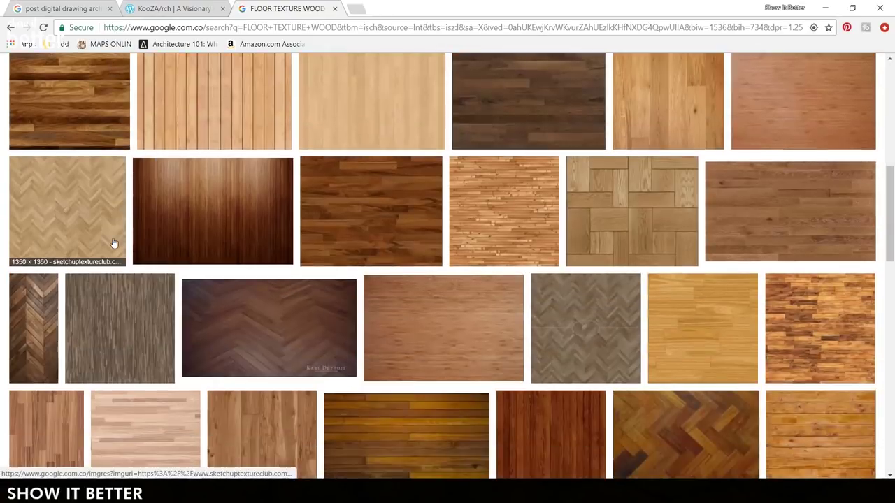
click(143, 308)
scroll(115, 332, down, 8)
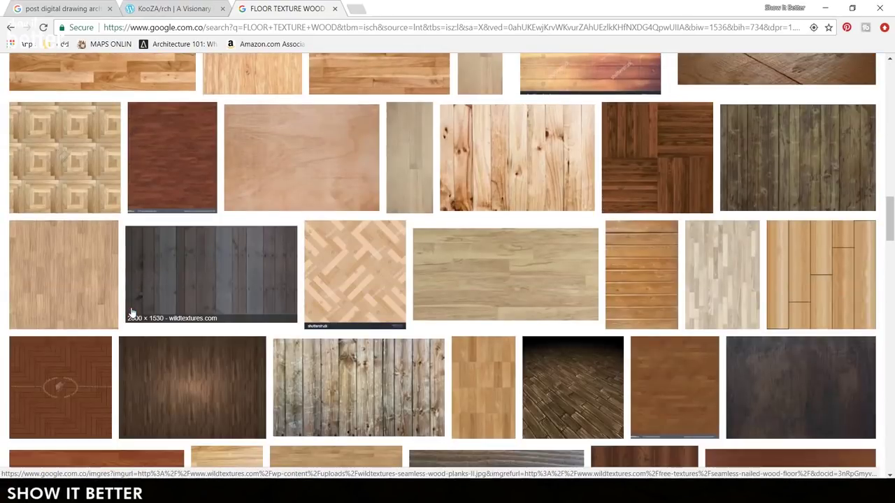
click(709, 270)
right_click(315, 261)
click(363, 391)
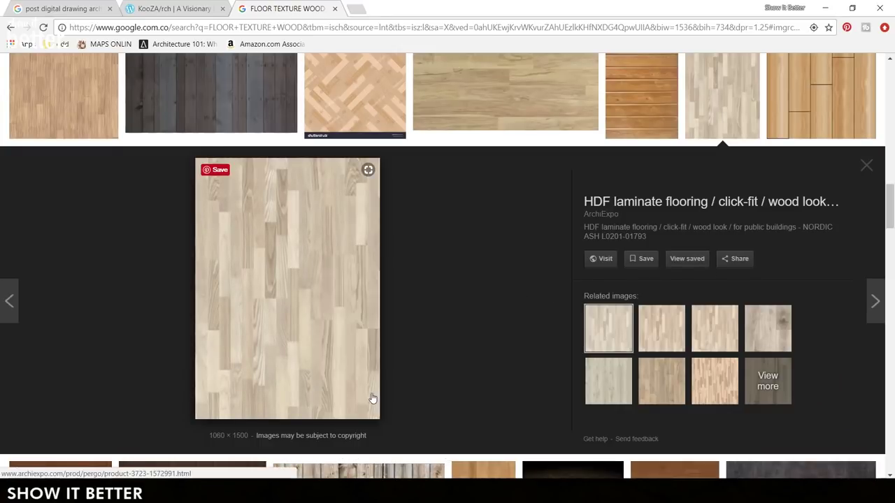
- Paste the wood texture into POST DIGITAL DRAWING.jpg in Photoshop, scale it down and duplicate it side by side into four tiles
key(alt+Tab)
key(ctrl+v)
key(ctrl+t)
drag(500, 451, 377, 276)
drag(352, 208, 562, 319)
key(Return)
- Merge the four wood texture layers, Capa 1 through Capa 1 copia 3, into a single layer
click(818, 287)
shift+click(823, 252)
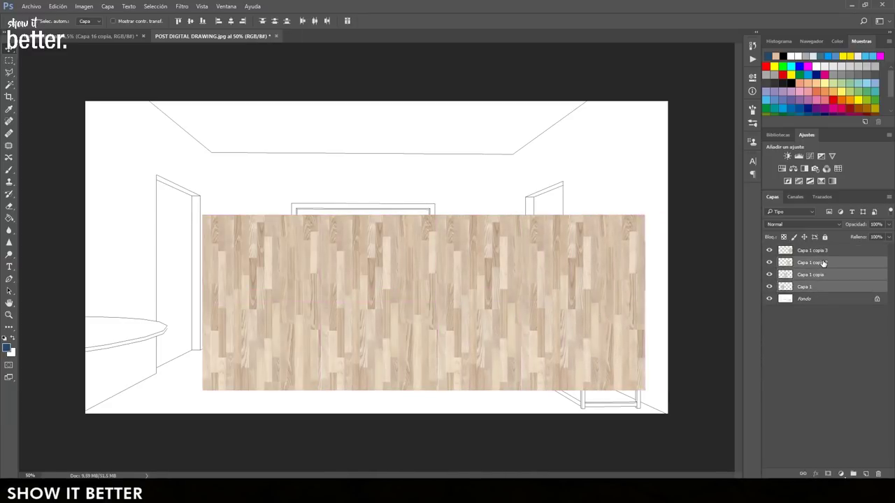
right_click(822, 251)
click(689, 401)
- Scale down the merged wood strip and add a copy of it as a second row
key(ctrl+t)
drag(645, 303, 443, 272)
key(Return)
- Merge the two wood strip layers and rename the result WOOD FLOOR
shift+click(814, 262)
right_click(814, 262)
click(689, 400)
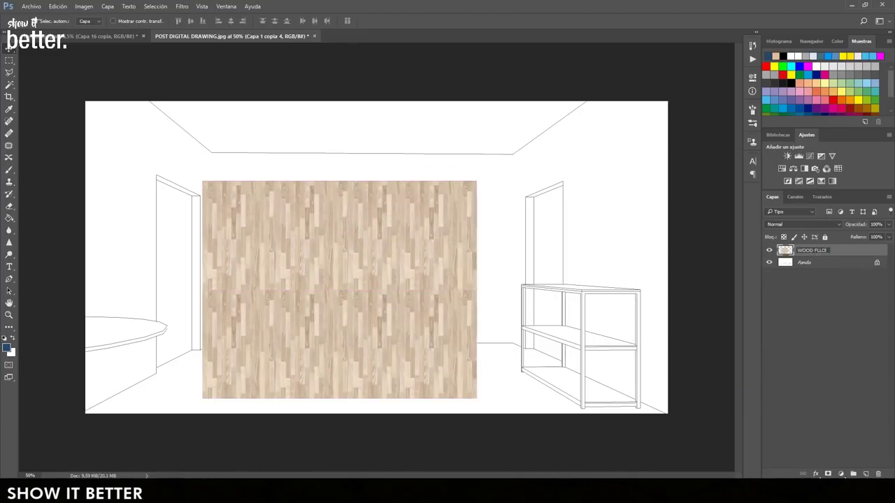
- Move the WOOD FLOOR texture down and distort its far edge to meet the base of the back wall
key(ctrl+t)
drag(339, 183, 344, 208)
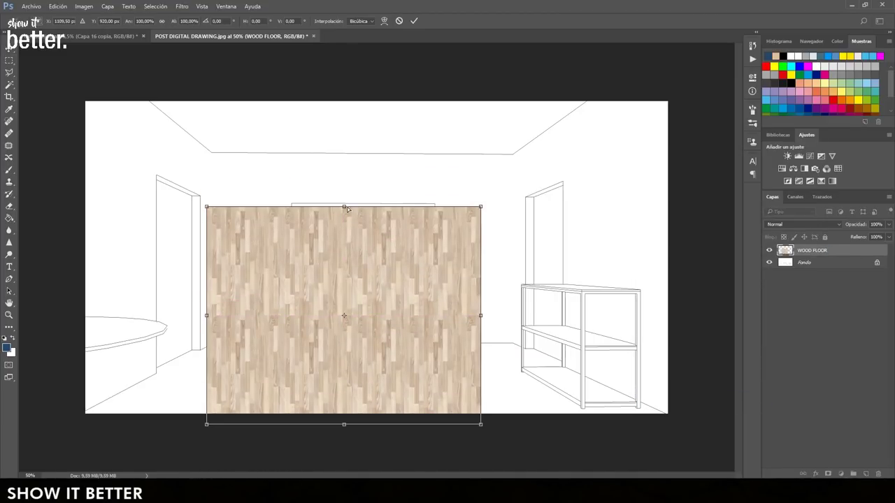
drag(344, 208, 524, 342)
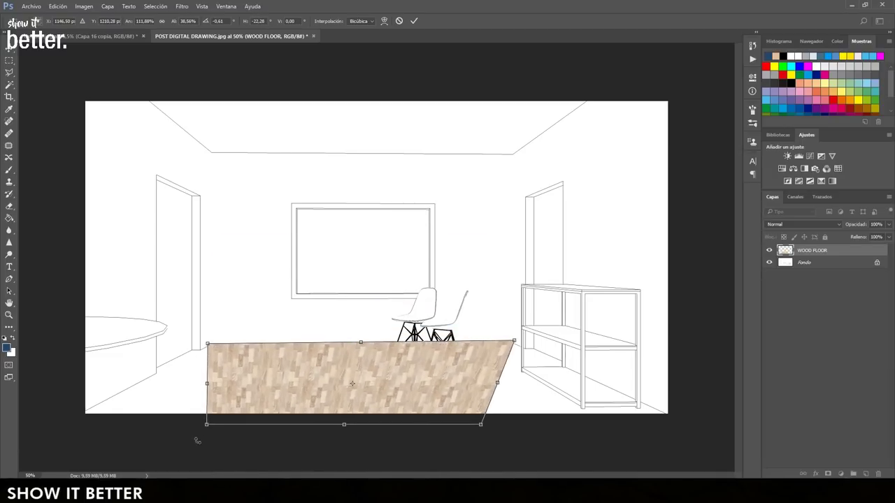
- Spread the near corners of the WOOD FLOOR texture beyond the canvas so its sides follow the room's floor lines
drag(207, 425, 65, 426)
drag(330, 424, 720, 449)
key(ctrl+minus)
drag(176, 361, 100, 392)
drag(595, 374, 662, 396)
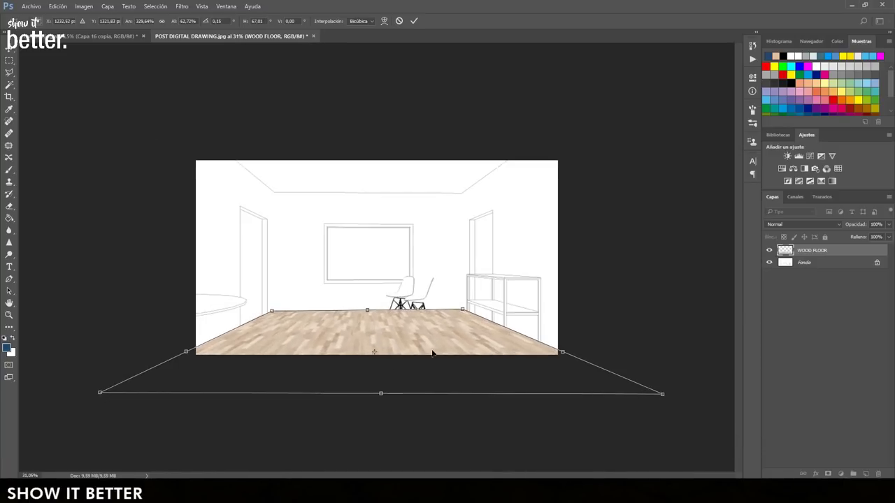
- Fine-tune the WOOD FLOOR corners against the wall lines and apply the perspective transform
scroll(411, 421, up, 10)
mouse_move(586, 359)
mouse_down()
mouse_move(589, 378)
mouse_move(591, 364)
mouse_up()
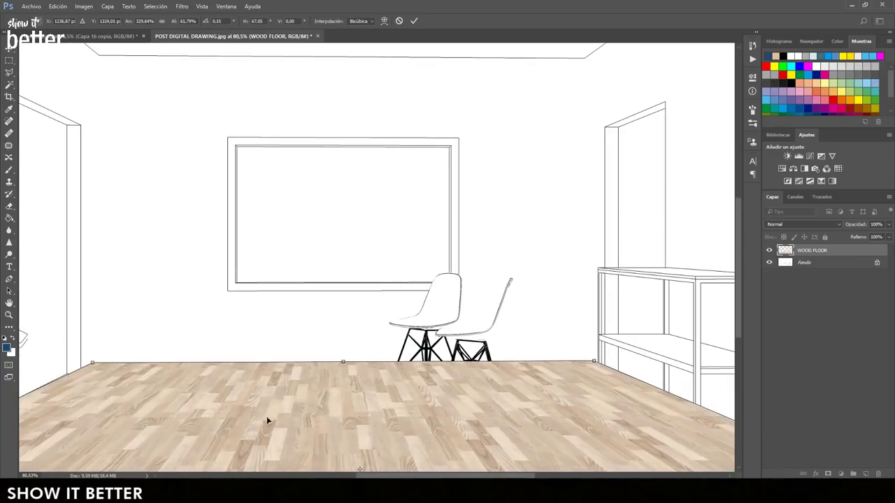
drag(258, 398, 327, 274)
scroll(283, 349, down, 8)
drag(42, 421, 32, 422)
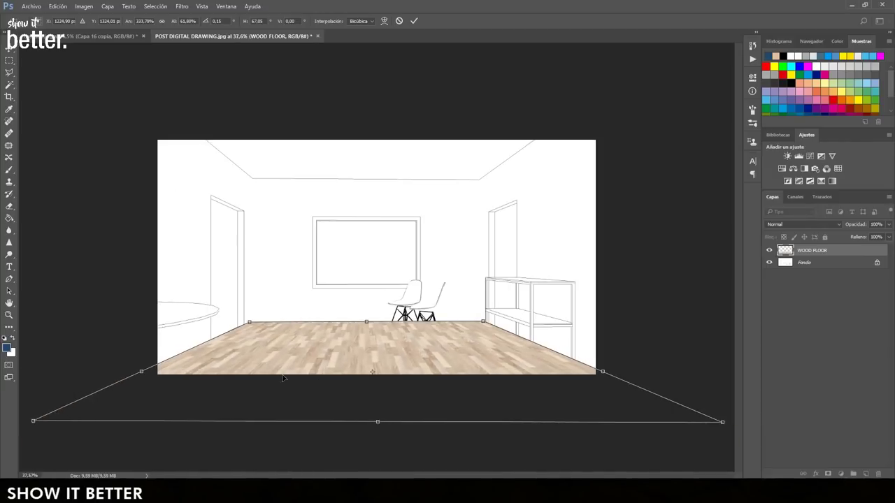
key(Return)
scroll(335, 366, up, 8)
scroll(335, 365, down, 6)
- Switch to Chrome and search the large-size images for WHITE CONCRETE TEXTURE
key(alt+Tab)
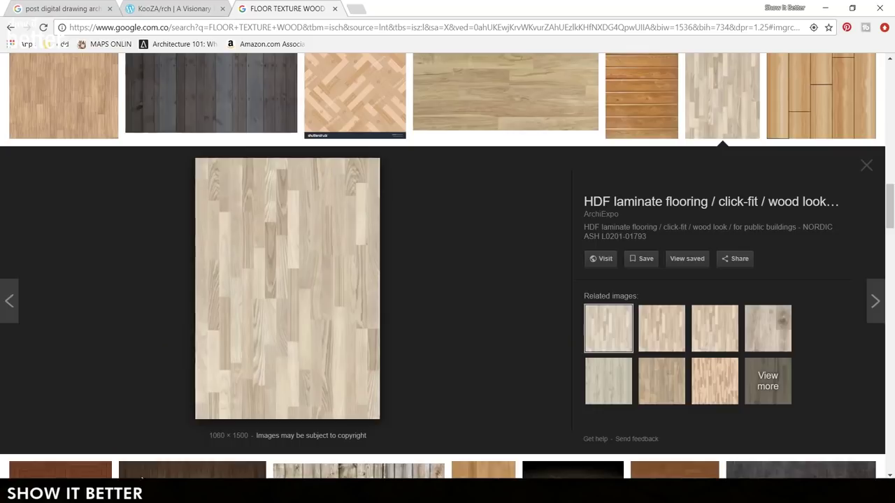
scroll(283, 265, up, 10)
drag(214, 79, 65, 101)
text(WHITE CONCRETE TEXTURE)
key(Return)
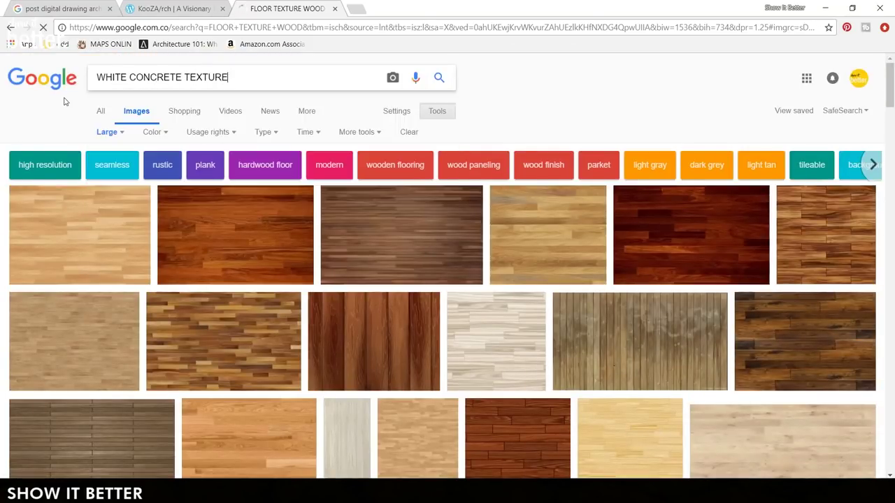
- Examine the white concrete texture results and preview several of them for a suitable wall material
click(762, 250)
right_click(288, 258)
click(248, 211)
scroll(390, 340, up, 2)
click(114, 186)
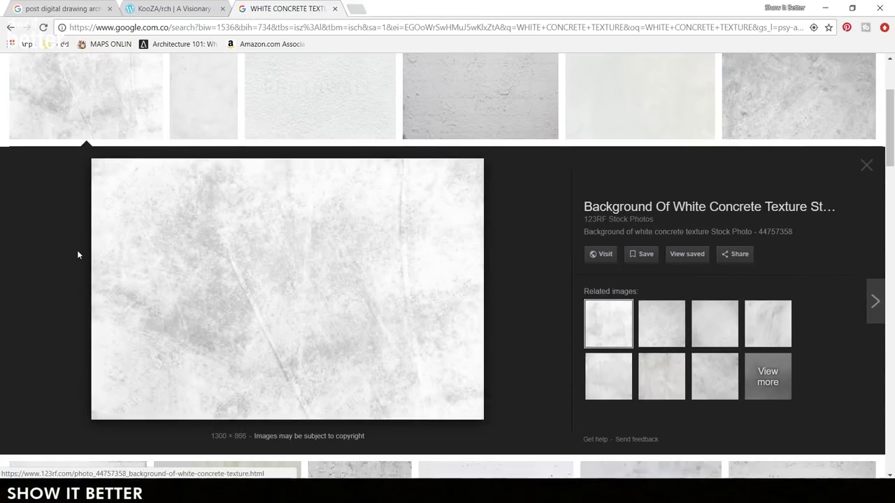
scroll(280, 237, down, 10)
scroll(241, 259, down, 3)
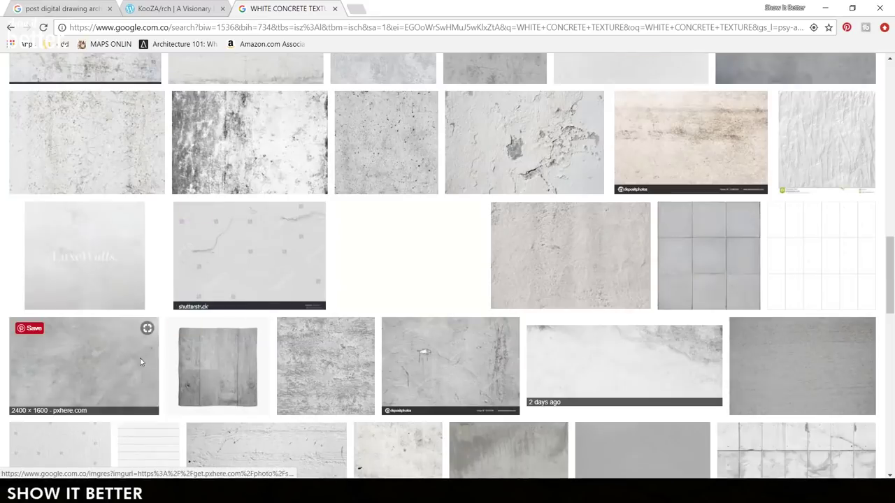
click(140, 360)
scroll(73, 346, down, 8)
scroll(89, 340, up, 20)
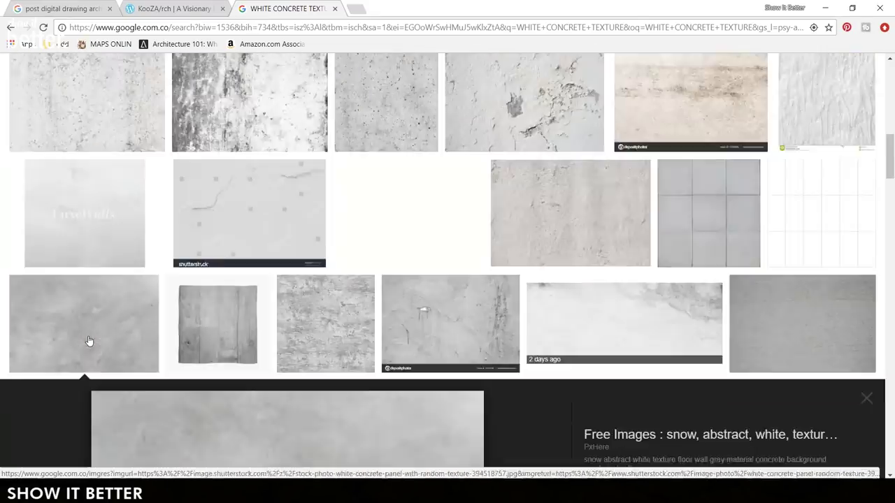
- Shorten the image search query to CONCRETE TEXTURE and run it
click(130, 77)
key(BackSpace)
key(BackSpace)
key(BackSpace)
key(BackSpace)
key(BackSpace)
key(BackSpace)
key(Return)
- Find the light grey Concrete Texture Effect Wallpaper image by Woodchip & Magnolia and copy it for the Photoshop drawing
scroll(433, 230, down, 10)
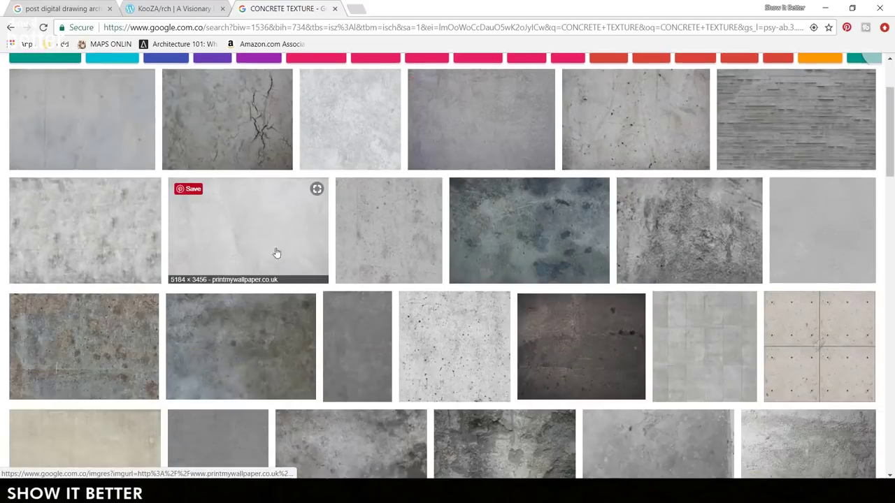
scroll(306, 241, down, 15)
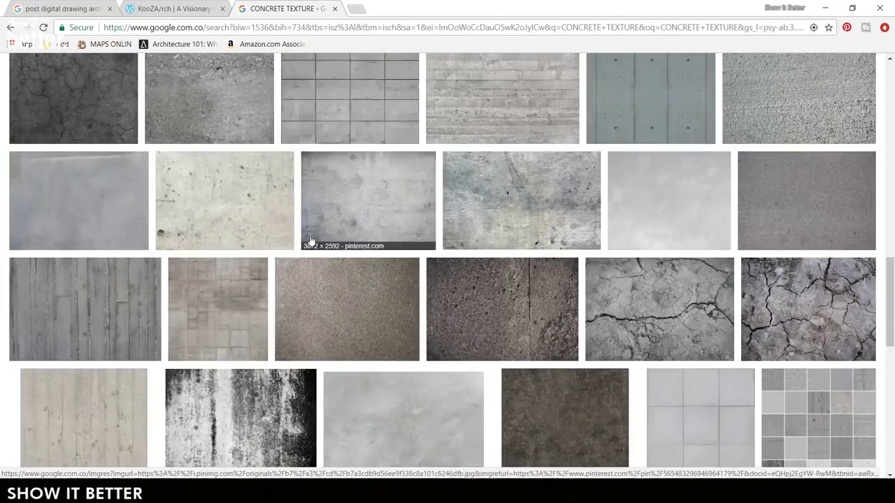
scroll(883, 409, up, 20)
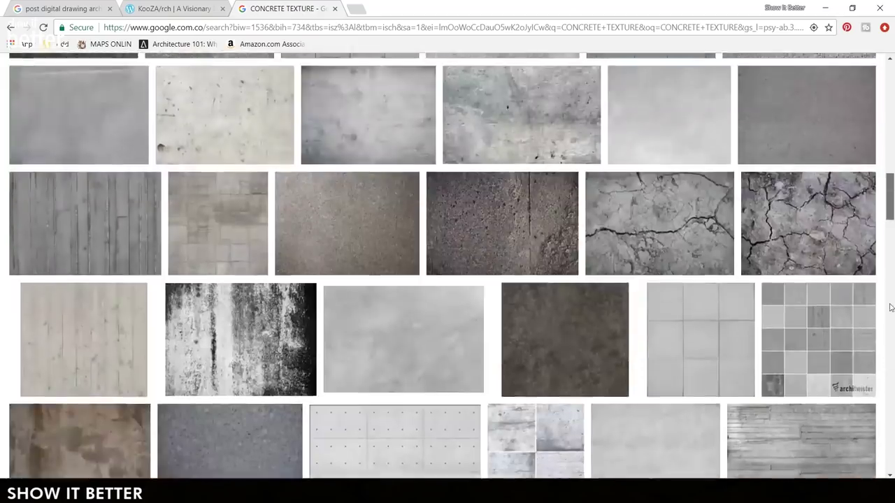
click(374, 227)
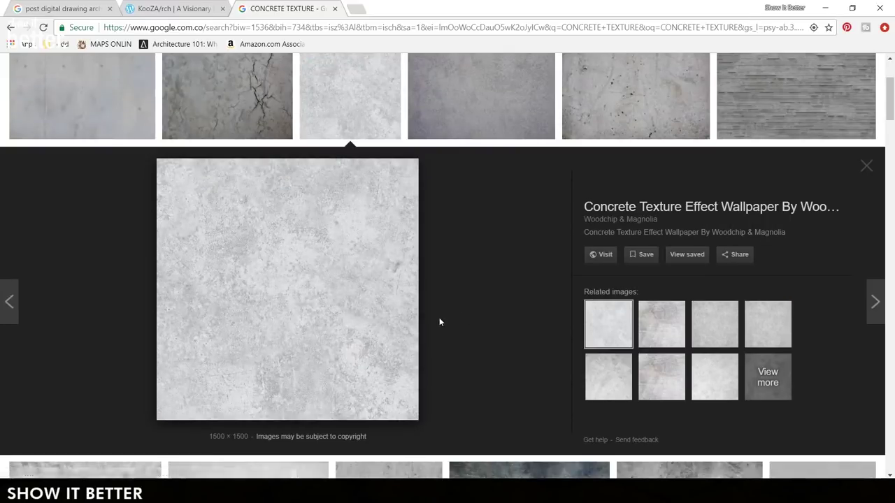
right_click(290, 280)
click(335, 400)
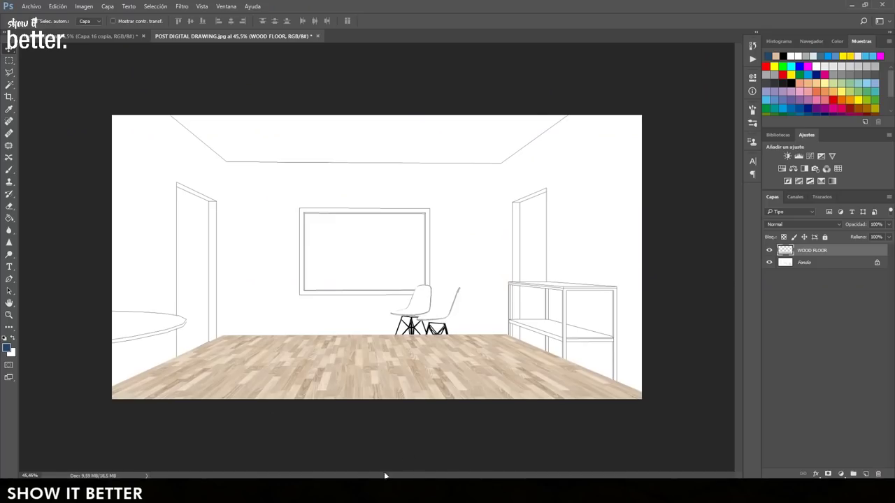
- Paste the copied concrete texture into the drawing and scale it down to roughly the height of the room
key(ctrl+v)
key(ctrl+t)
drag(536, 433, 498, 384)
key(Return)
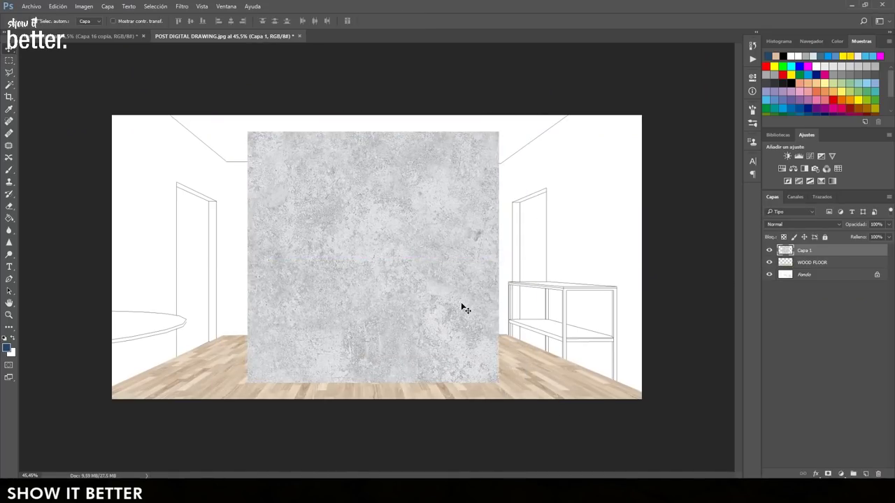
- Duplicate the concrete layer, hide the original, and transform the copy to cover the back wall between ceiling and floor
key(ctrl+j)
click(769, 263)
key(ctrl+t)
drag(447, 261, 473, 322)
drag(379, 221, 337, 214)
drag(358, 186, 359, 162)
drag(483, 299, 507, 298)
drag(235, 300, 233, 299)
drag(368, 436, 367, 340)
drag(230, 251, 221, 250)
key(Return)
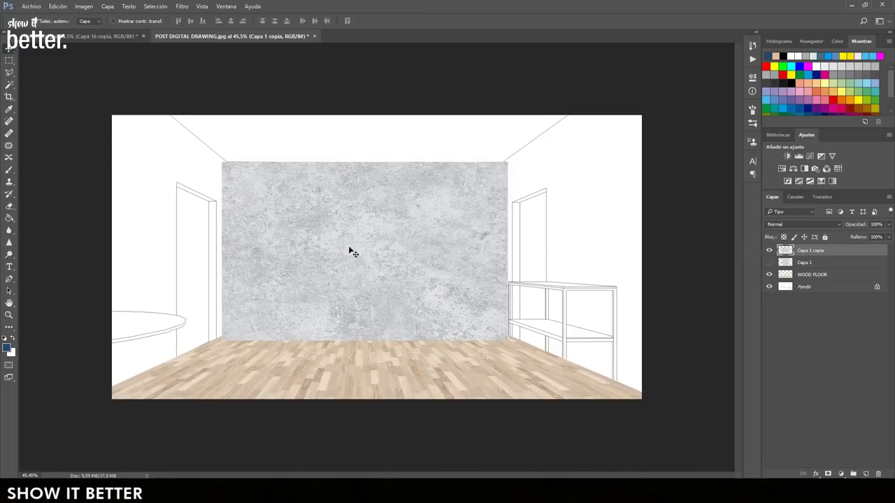
- Rename the back wall texture layer as W1 and show the original concrete layer again
click(802, 255)
text(W1)
click(804, 328)
click(769, 263)
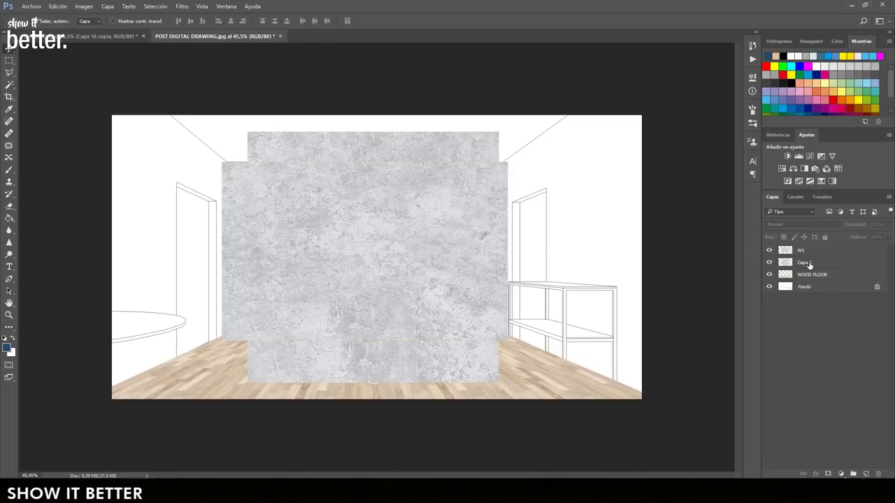
- Move the original concrete texture to the right wall and distort its corners to match the wall's perspective
click(809, 263)
key(ctrl+j)
key(ctrl+t)
drag(431, 284, 700, 258)
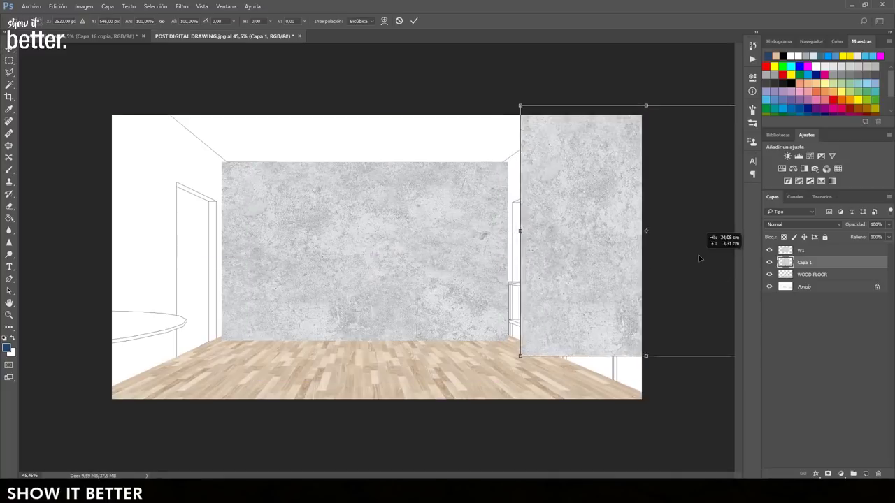
drag(516, 356, 506, 332)
drag(517, 107, 502, 164)
scroll(524, 204, down, 3)
drag(670, 143, 639, 60)
drag(670, 331, 638, 389)
scroll(568, 300, up, 5)
drag(532, 351, 528, 346)
key(Return)
- Duplicate the right wall texture, flip the copy horizontally and place it over the left wall
scroll(580, 235, down, 3)
key(ctrl+t)
right_click(566, 234)
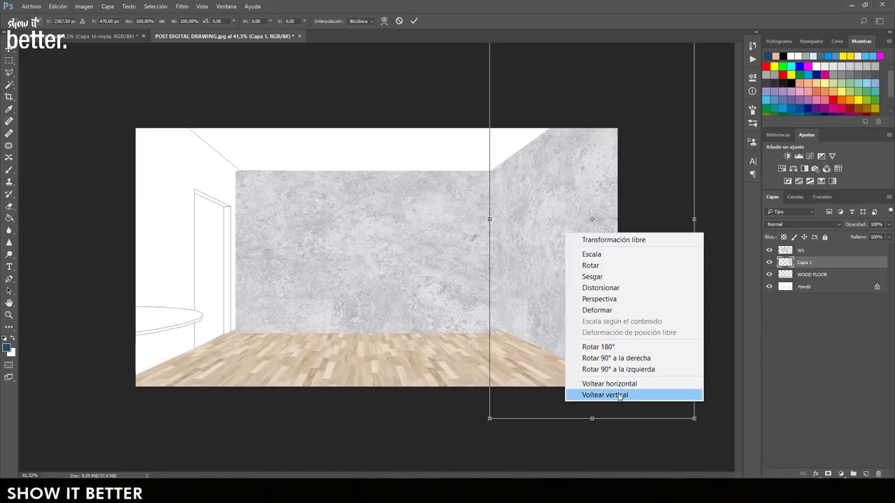
click(609, 384)
key(Return)
key(ctrl+t)
right_click(553, 225)
click(601, 376)
drag(606, 280, 163, 270)
key(Return)
- Duplicate the W1 texture upward and distort the copy into the ceiling plane's perspective
click(421, 287)
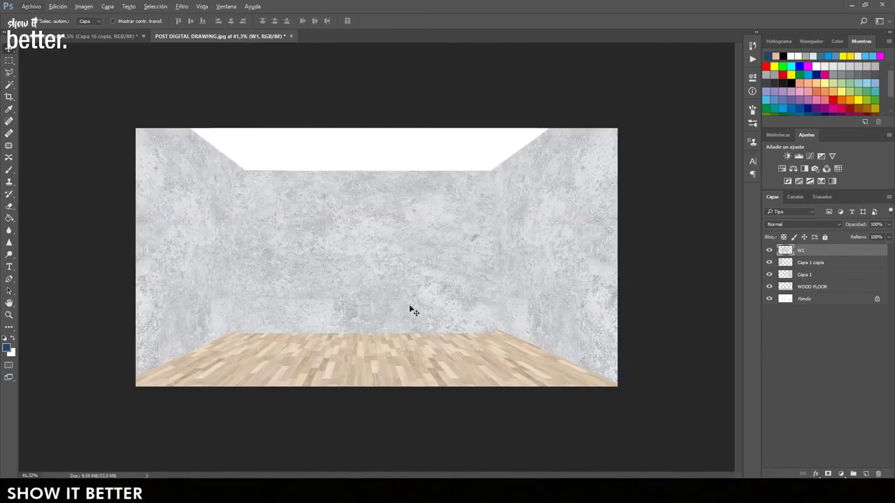
drag(423, 282, 425, 236)
key(ctrl+t)
drag(368, 284, 366, 172)
drag(236, 120, 147, 103)
drag(495, 119, 633, 83)
drag(367, 172, 365, 168)
key(Return)
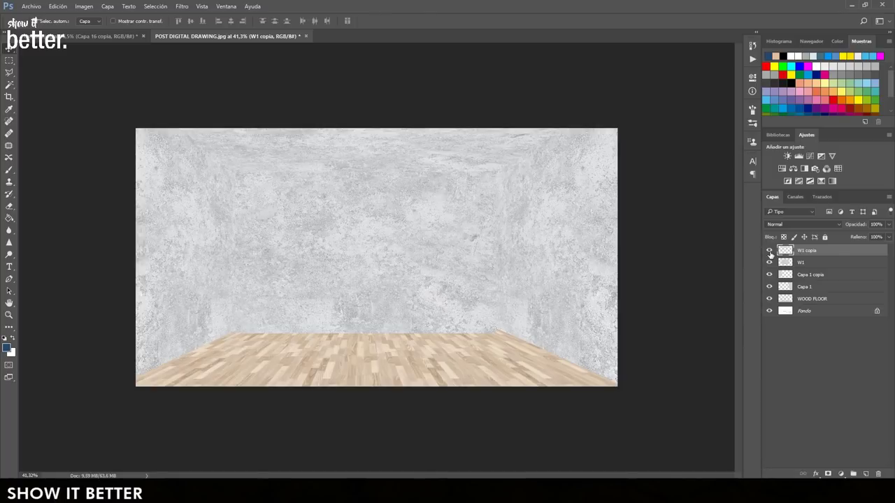
- Rename the remaining texture layers as CEILING, WALL LEFT and WALL RIGHT according to the surface each one covers
click(818, 279)
click(771, 275)
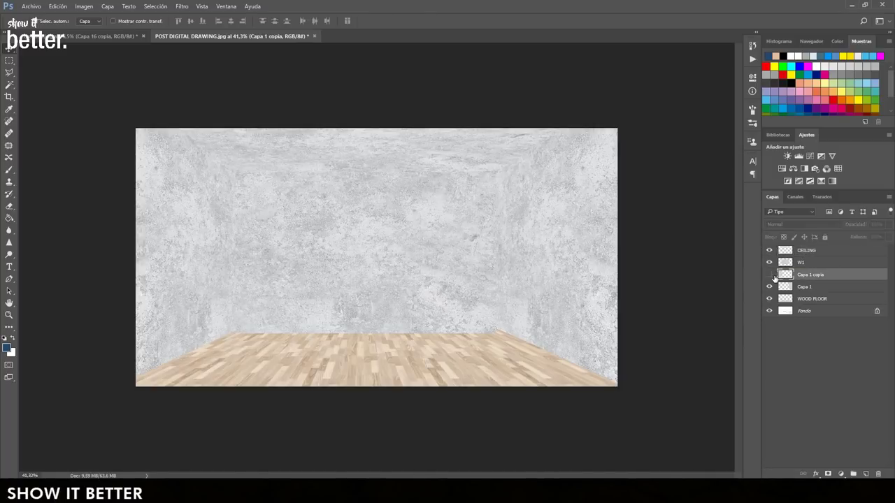
double_click(805, 286)
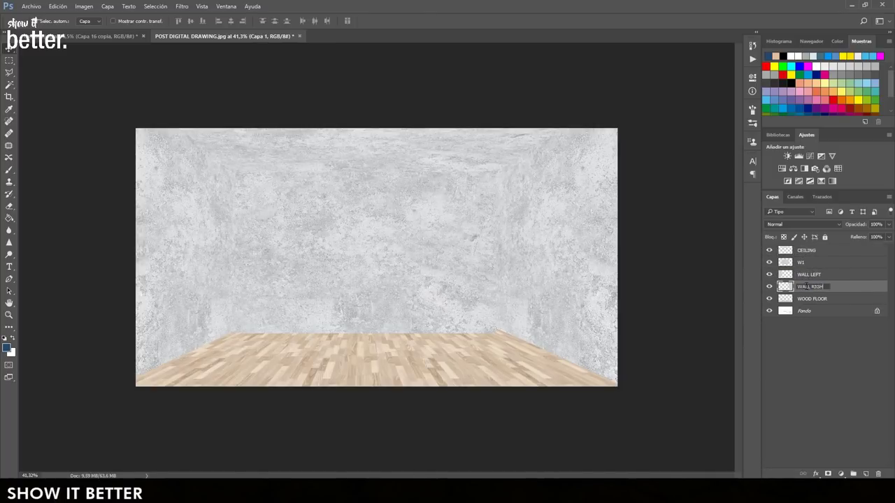
- Hide the ceiling, wall and floor texture layers, and convert the locked Fondo background into a regular layer
drag(769, 286, 771, 253)
click(769, 300)
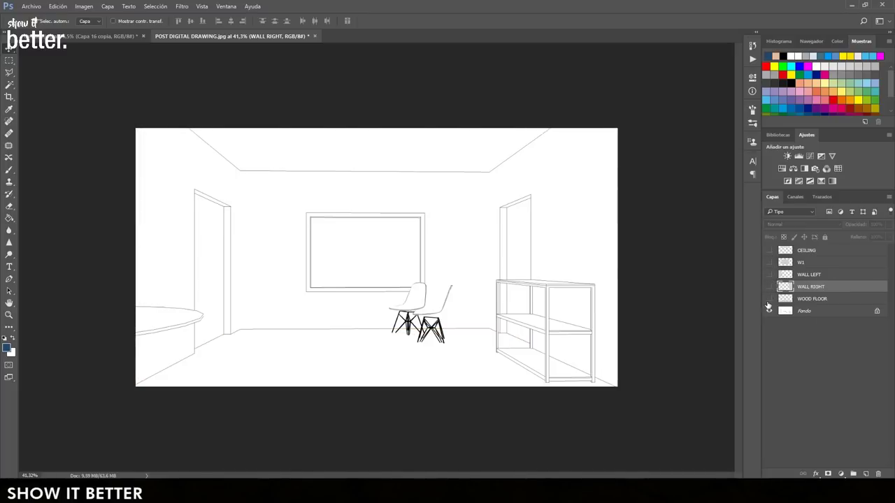
click(832, 316)
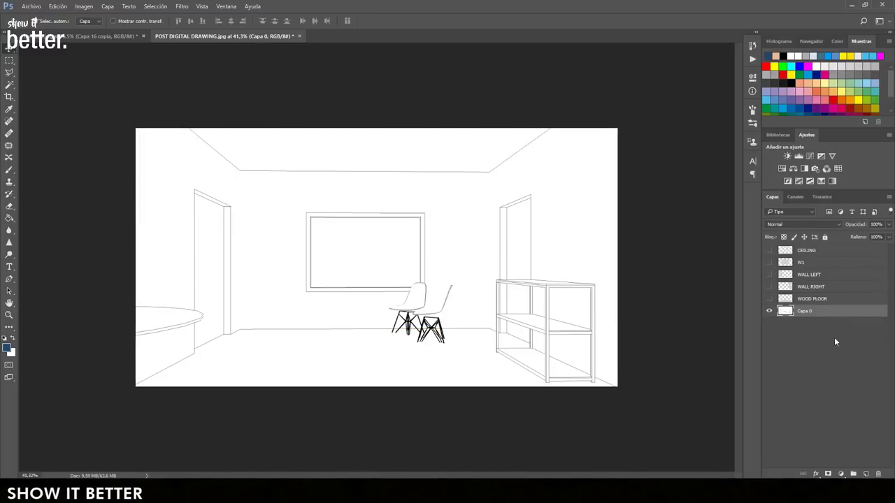
- Outline the floor with the Polygonal Lasso, following the wall bases and door recesses and closing it below the canvas
key(l)
scroll(210, 353, up, 9)
key(Caps_Lock)
scroll(144, 395, up, 4)
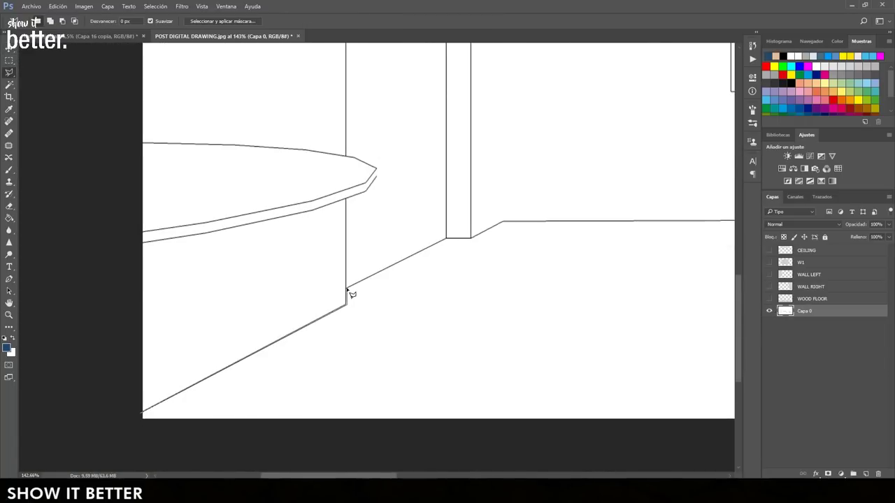
click(502, 222)
drag(706, 235, 44, 264)
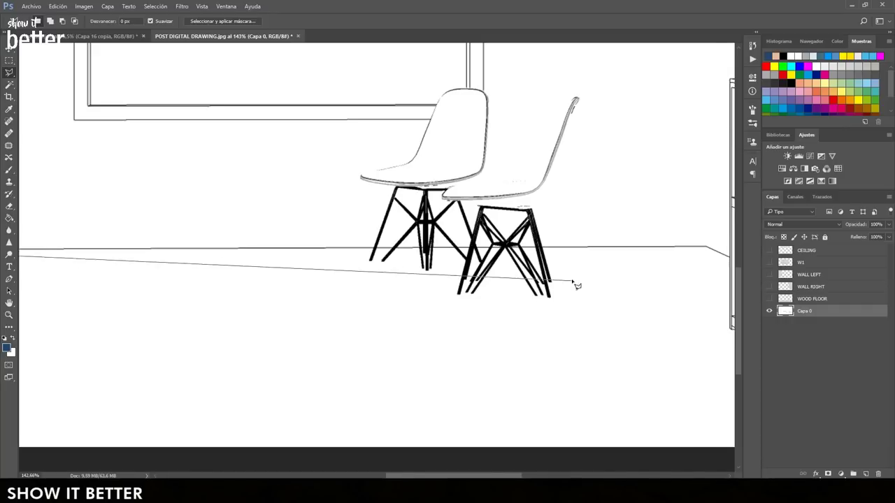
drag(542, 303, 367, 300)
drag(666, 295, 431, 211)
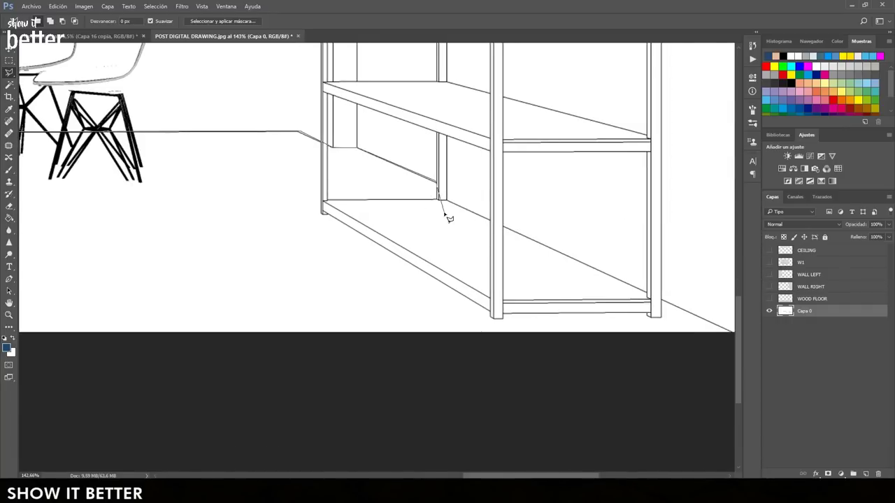
click(729, 355)
drag(166, 398, 665, 404)
click(320, 411)
click(57, 372)
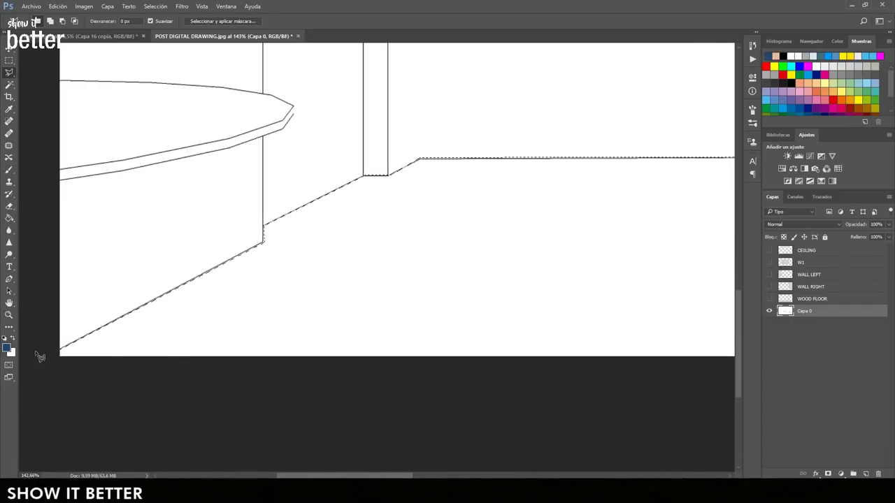
click(38, 353)
- Invert the floor selection, delete the excess wood from the WOOD FLOOR layer and hide that layer
scroll(38, 353, down, 8)
click(770, 299)
click(811, 299)
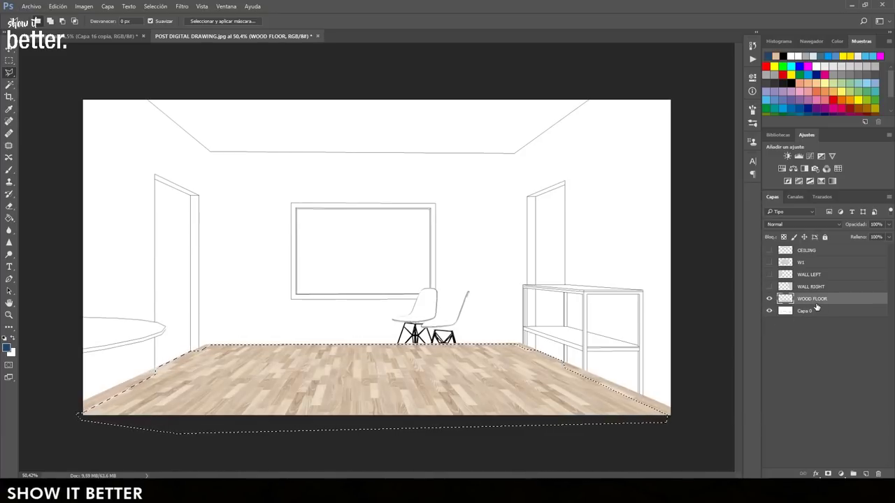
key(ctrl+shift+i)
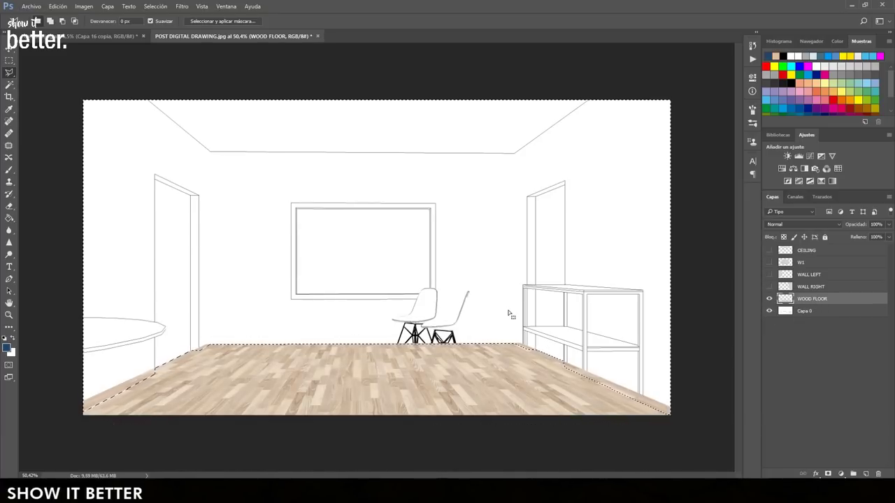
key(Delete)
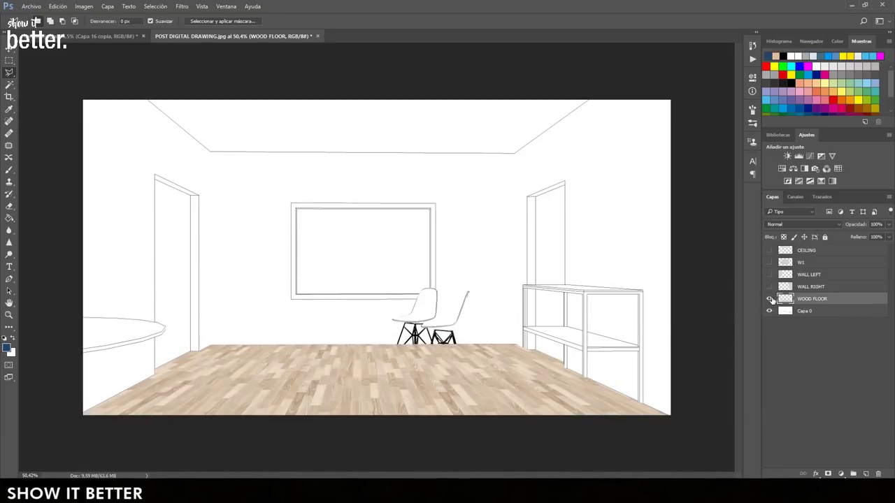
click(770, 299)
- Check the WALL RIGHT texture's coverage, make its layer active and hide it to expose the line drawing
click(809, 314)
click(770, 287)
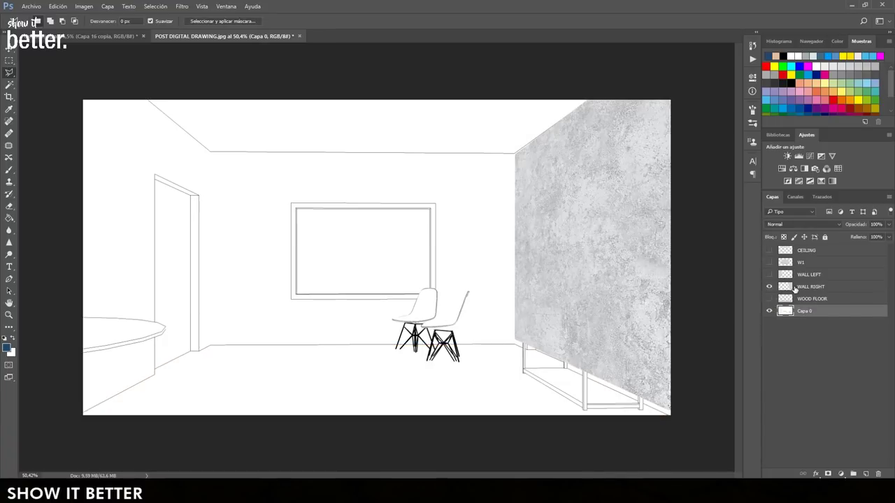
click(797, 288)
click(769, 288)
scroll(666, 398, up, 5)
drag(558, 331, 488, 301)
click(602, 400)
click(404, 310)
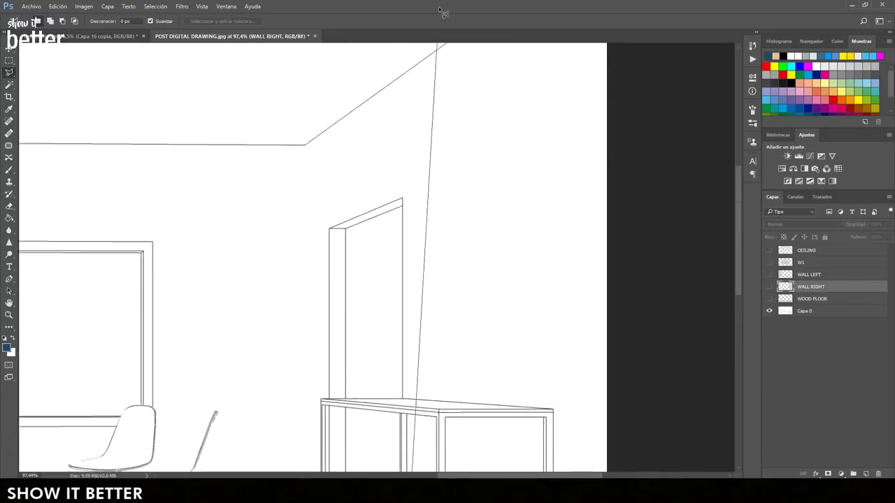
key(Escape)
- Trace the right wall's base line and doorway opening with the Polygonal Lasso, continuing to the back corner
scroll(555, 392, up, 5)
mouse_move(478, 447)
mouse_down()
mouse_move(419, 320)
mouse_move(364, 379)
mouse_up()
scroll(482, 351, up, 4)
drag(65, 152, 438, 328)
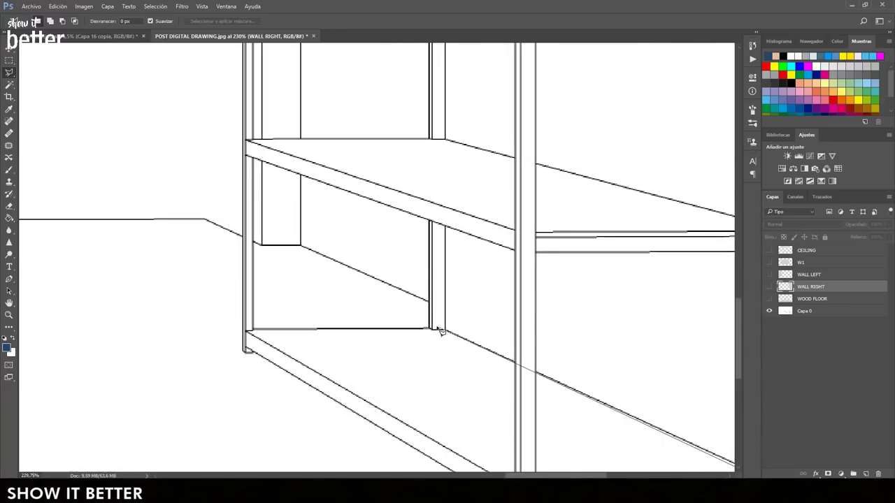
click(430, 326)
drag(451, 63, 479, 420)
drag(476, 77, 504, 413)
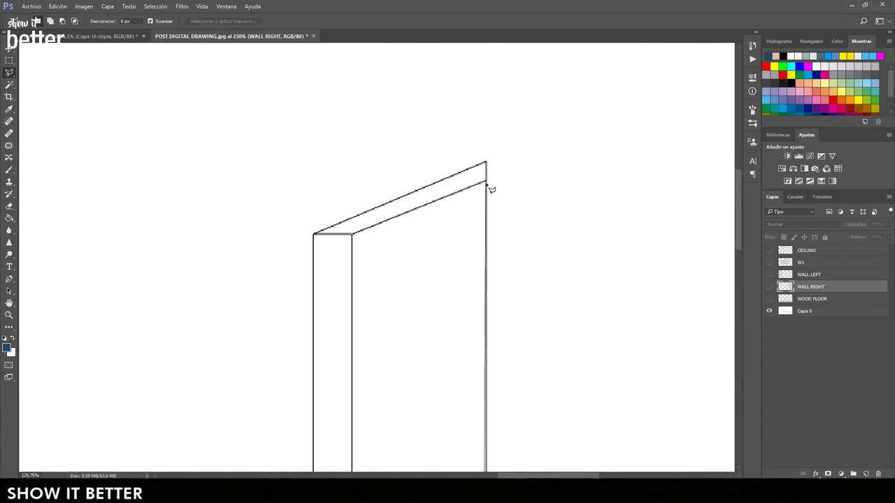
scroll(358, 240, down, 10)
scroll(459, 328, left, 3)
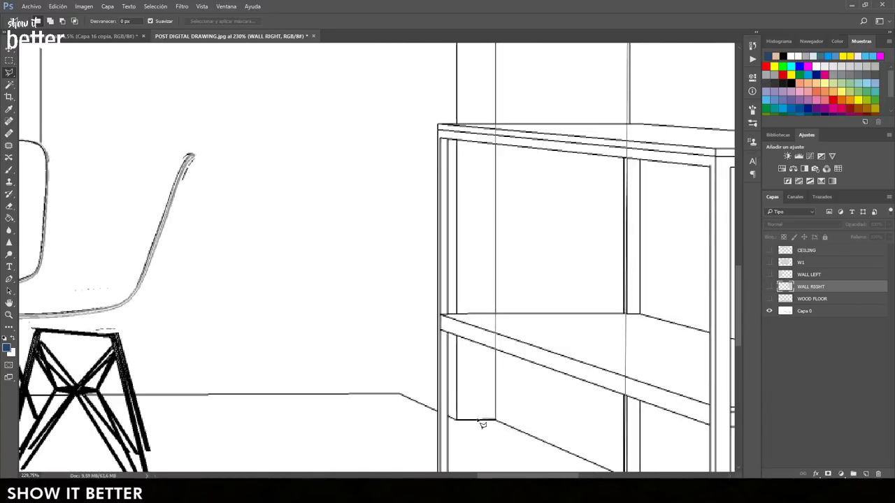
click(401, 394)
mouse_move(419, 67)
mouse_down()
mouse_move(420, 428)
mouse_move(391, 378)
mouse_up()
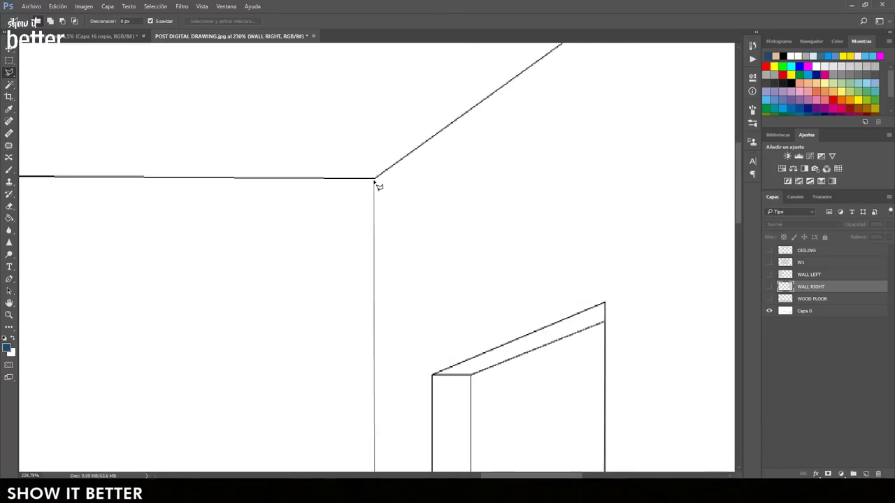
- Continue the right wall outline along the ceiling edge and close it around the outside of the canvas
click(374, 180)
drag(490, 126, 246, 336)
click(483, 132)
click(611, 109)
drag(612, 108, 230, 108)
click(509, 103)
mouse_move(489, 433)
mouse_down()
mouse_move(623, 275)
mouse_move(574, 77)
mouse_up()
click(574, 430)
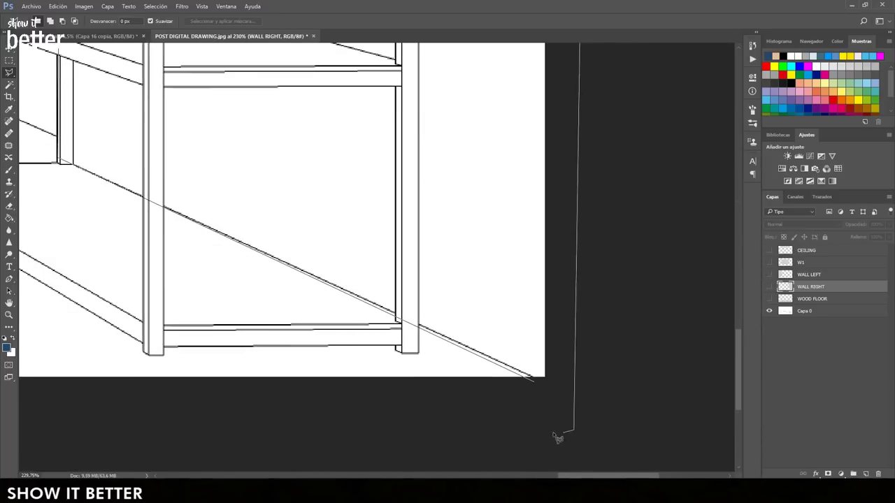
click(527, 429)
click(535, 380)
- Remove the concrete outside the right wall selection from the WALL RIGHT layer, then hide the layer
scroll(590, 393, down, 8)
click(769, 286)
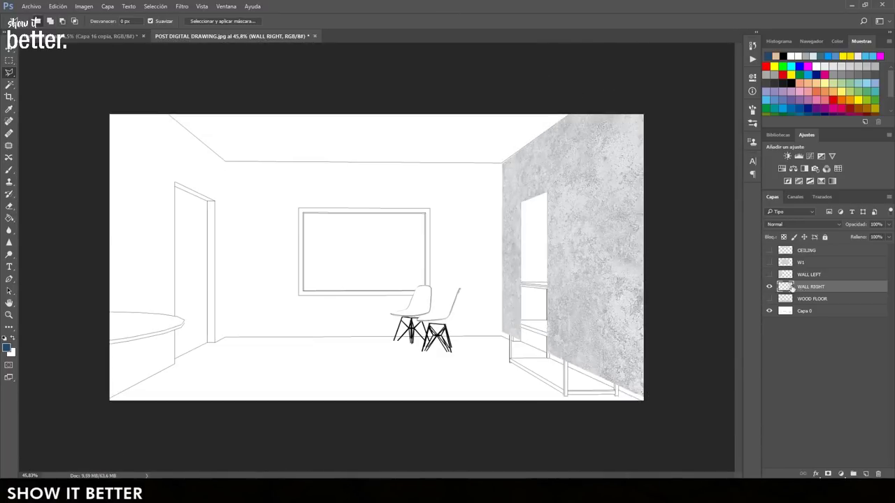
click(769, 286)
- Trace the left wall's base line and doorway opening on the line drawing with the Polygonal Lasso, up to the back corner
click(804, 311)
scroll(347, 330, up, 3)
scroll(190, 428, up, 4)
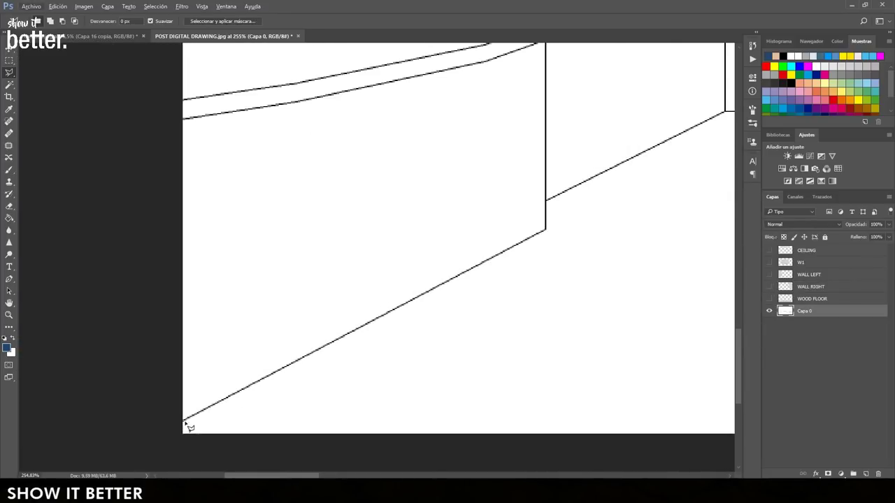
click(547, 230)
mouse_move(548, 231)
mouse_down()
mouse_move(448, 380)
mouse_move(437, 447)
mouse_up()
click(416, 200)
click(595, 281)
drag(555, 461, 461, 70)
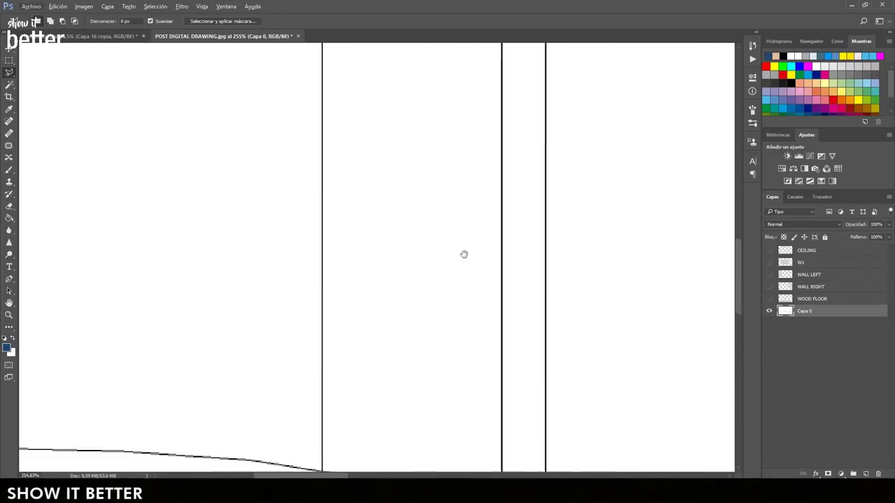
drag(500, 391, 447, 88)
click(449, 315)
click(552, 284)
mouse_move(518, 63)
mouse_down()
mouse_move(483, 231)
mouse_move(475, 337)
mouse_up()
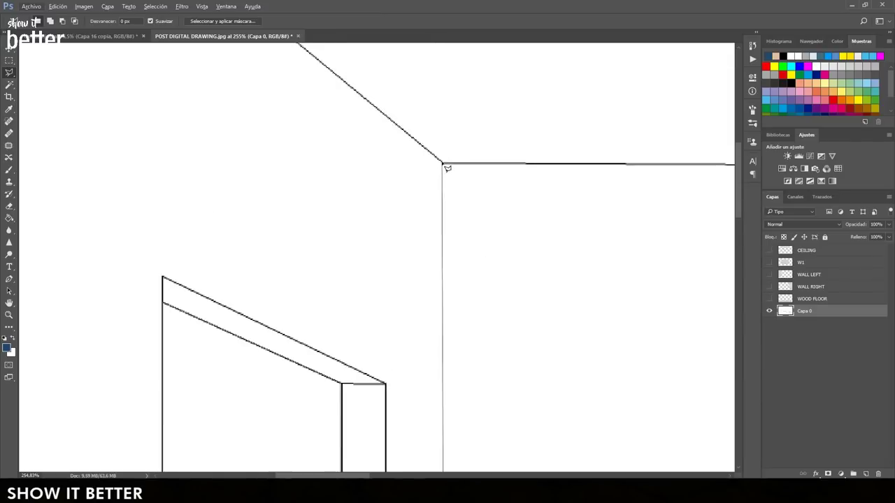
- Extend the left wall outline along the ceiling edge and close the selection outside the canvas
click(444, 164)
drag(445, 167, 564, 369)
click(221, 88)
drag(222, 89, 645, 93)
click(299, 91)
scroll(305, 133, down, 15)
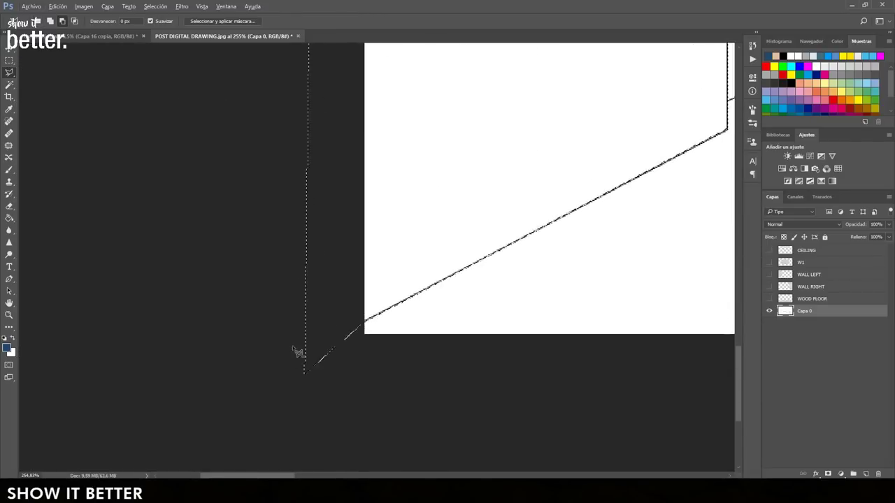
double_click(302, 376)
- Invert the left wall selection, delete the excess concrete from the WALL LEFT layer and hide that layer
scroll(280, 360, down, 5)
click(770, 276)
click(803, 276)
key(ctrl+shift+i)
key(Delete)
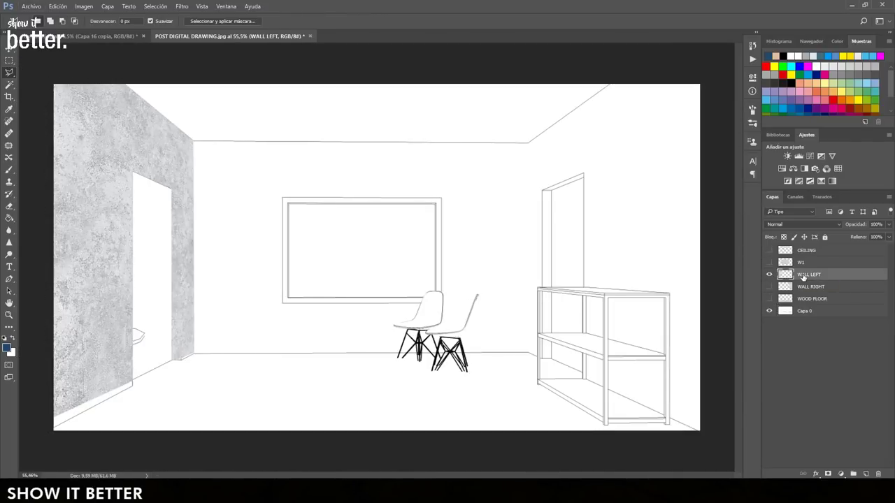
click(769, 276)
- Make the W1 layer active but hidden, and outline the back wall through its four corners with the Polygonal Lasso
click(770, 264)
click(802, 264)
click(769, 263)
scroll(196, 353, up, 7)
click(202, 363)
drag(706, 350, 42, 343)
drag(671, 343, 126, 339)
click(621, 351)
mouse_move(595, 91)
mouse_down()
mouse_move(615, 280)
mouse_move(555, 315)
mouse_up()
drag(559, 105, 551, 335)
click(550, 242)
drag(153, 245, 645, 253)
scroll(645, 251, left, 3)
drag(370, 96, 316, 56)
click(290, 353)
- Subtract the inner window opening from the back wall selection with the Rectangular Marquee
scroll(290, 356, down, 14)
scroll(525, 262, up, 8)
key(m)
drag(415, 294, 360, 337)
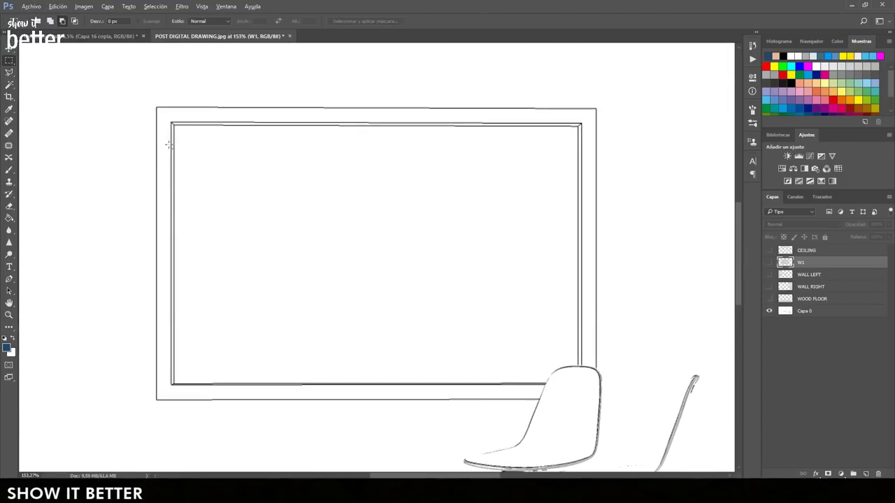
drag(175, 128, 579, 382)
- Remove the concrete outside the back wall selection from the W1 layer, deselect, and hide the layer
scroll(437, 349, down, 4)
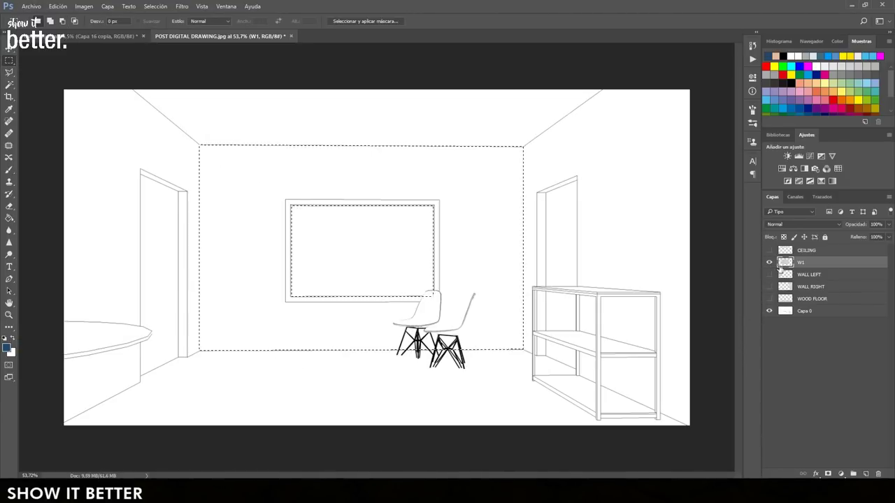
click(769, 262)
key(Delete)
key(ctrl+d)
click(769, 262)
- Outline the ceiling with the Polygonal Lasso along its wall edges, closing the selection above the canvas
key(l)
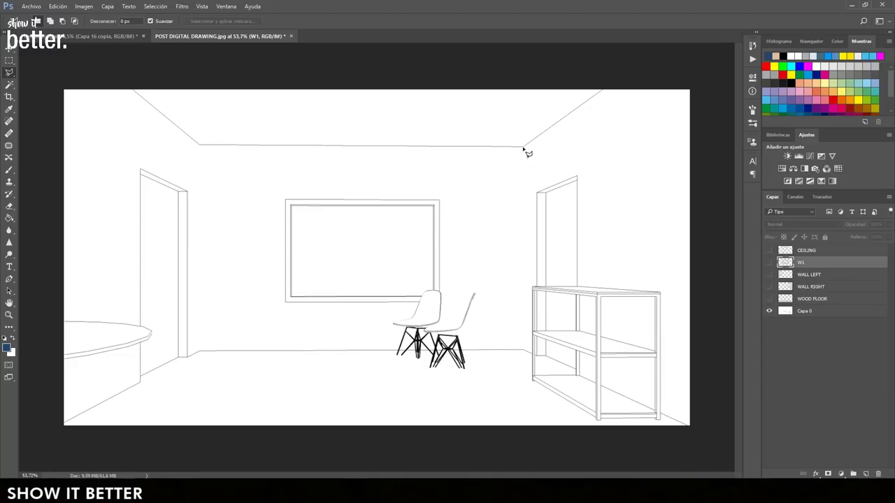
click(524, 148)
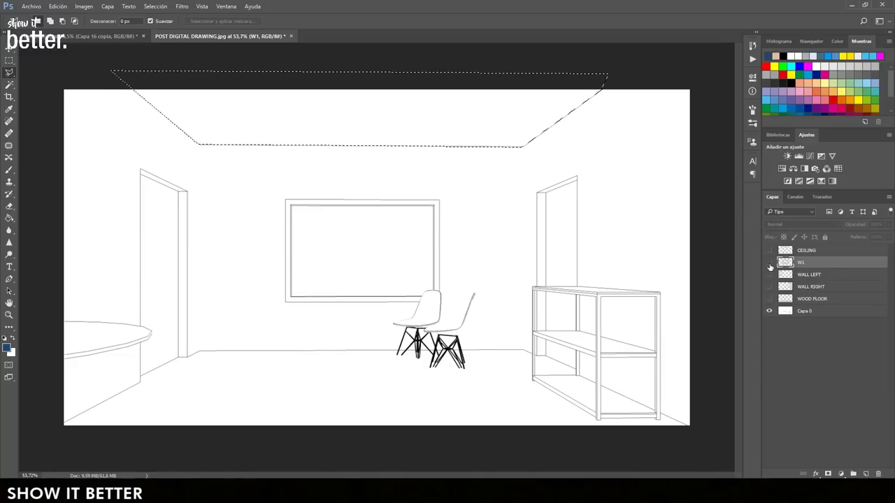
- Remove the concrete outside the ceiling outline on the CEILING layer, deselect, and make all the texture layers visible
click(769, 250)
click(806, 251)
key(Delete)
key(ctrl+d)
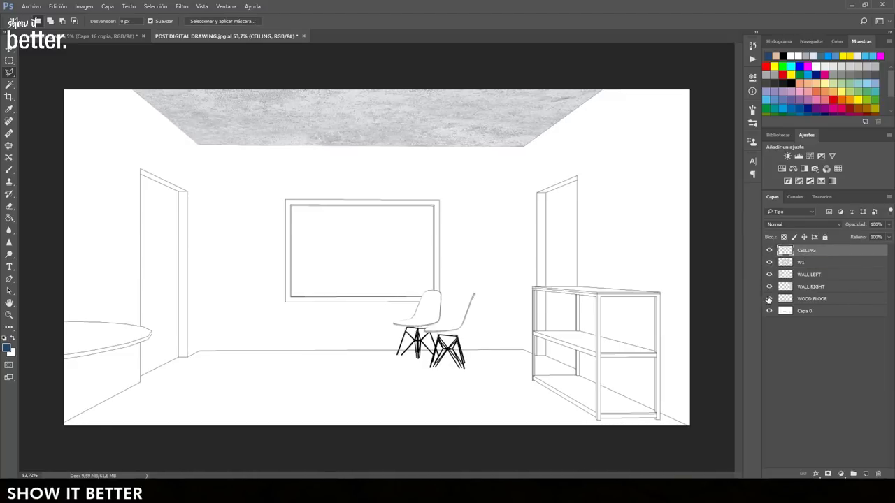
drag(769, 263, 768, 299)
- On the WALL RIGHT layer, outline the uncovered strips along the wall's base on both sides of the doorway with the Polygonal Lasso
key(v)
scroll(568, 337, up, 7)
drag(568, 337, 383, 222)
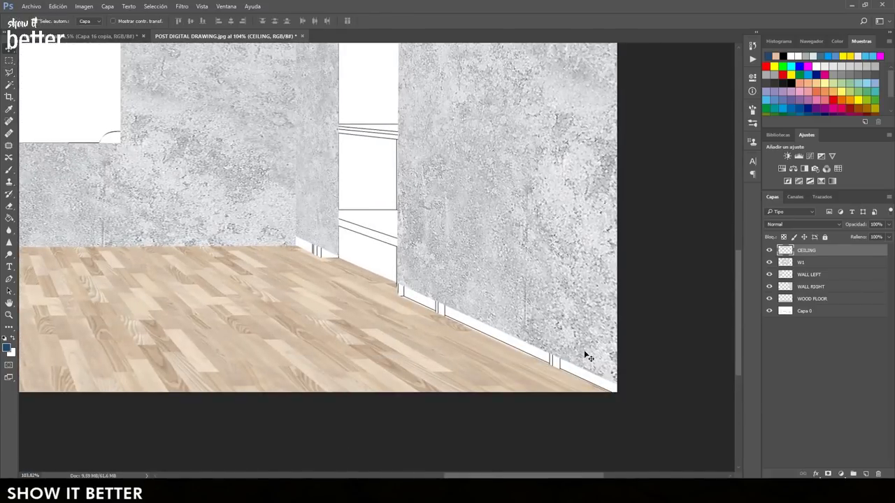
scroll(588, 351, up, 4)
scroll(588, 351, down, 5)
scroll(588, 352, up, 3)
ctrl+click(588, 350)
key(l)
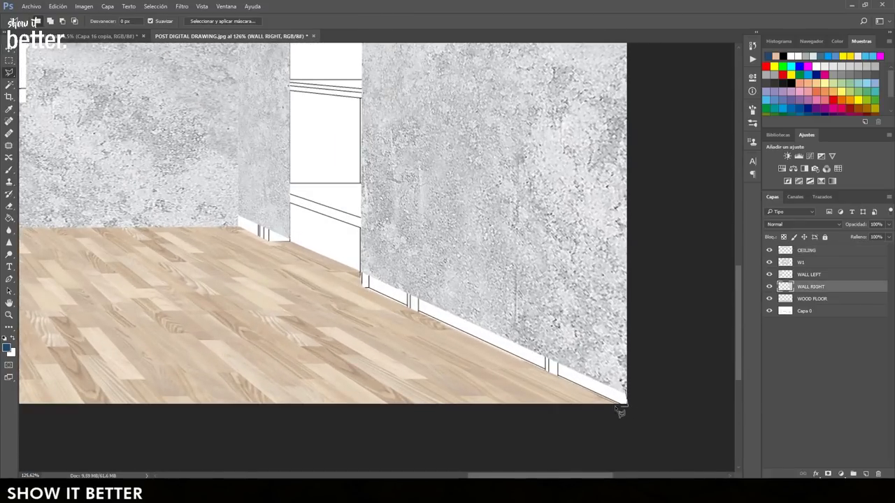
scroll(294, 234, up, 4)
click(180, 201)
click(177, 155)
double_click(213, 137)
- Fill the outlined strips at the right wall's base with concrete using the Clone Stamp
key(s)
scroll(307, 225, down, 5)
scroll(533, 280, up, 2)
drag(604, 393, 451, 321)
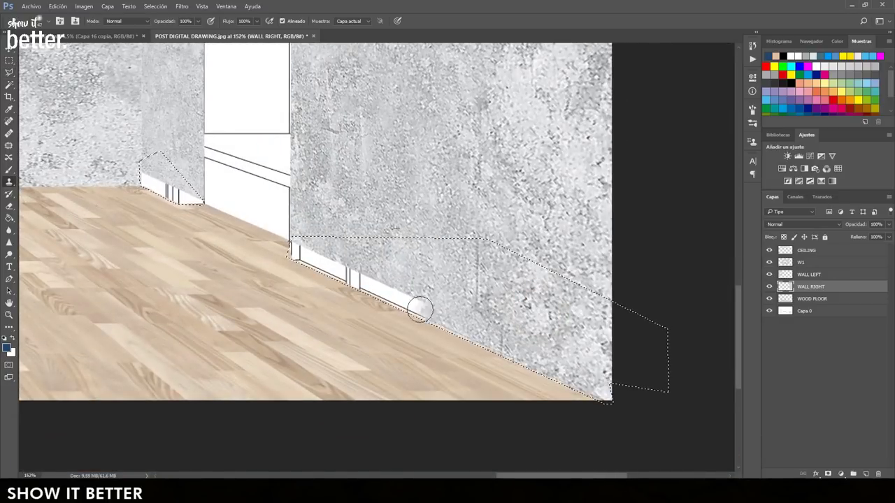
drag(296, 248, 487, 345)
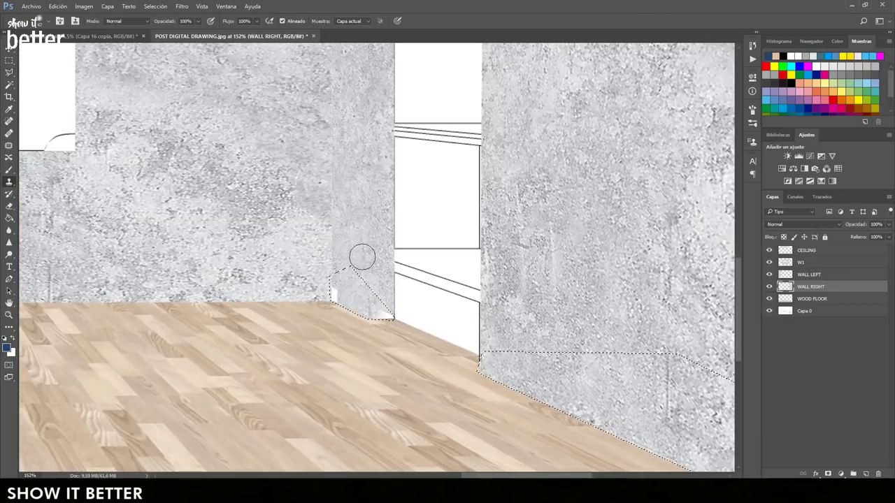
key(ctrl+0)
- Add a new layer directly above Capa 0 and fill it with white
click(801, 312)
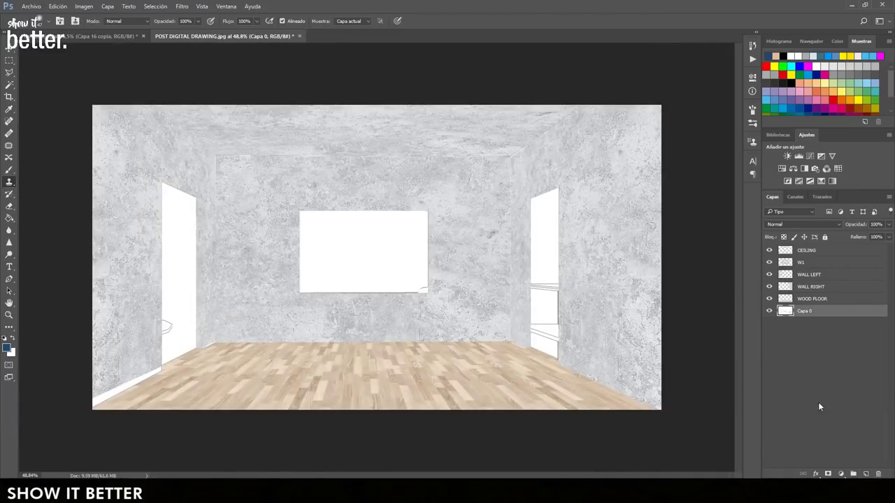
click(866, 475)
click(10, 219)
key(d)
key(x)
click(294, 285)
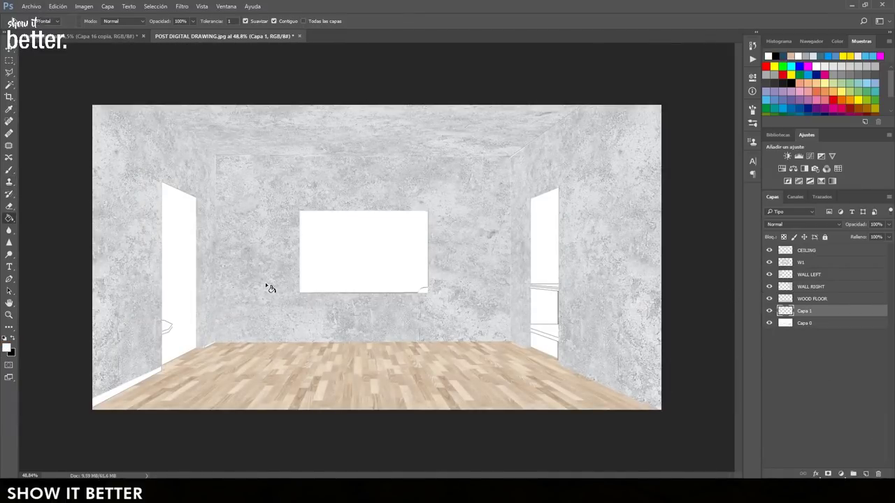
- On WALL LEFT, outline the gap at the base in front of the doorway with the Polygonal Lasso and clone concrete into it
click(9, 49)
scroll(227, 318, up, 5)
drag(227, 317, 534, 239)
click(343, 308)
click(10, 73)
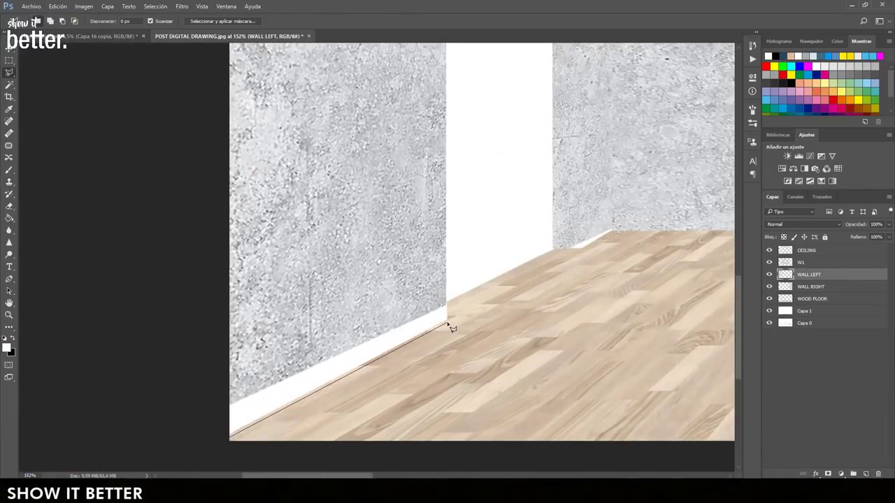
key(s)
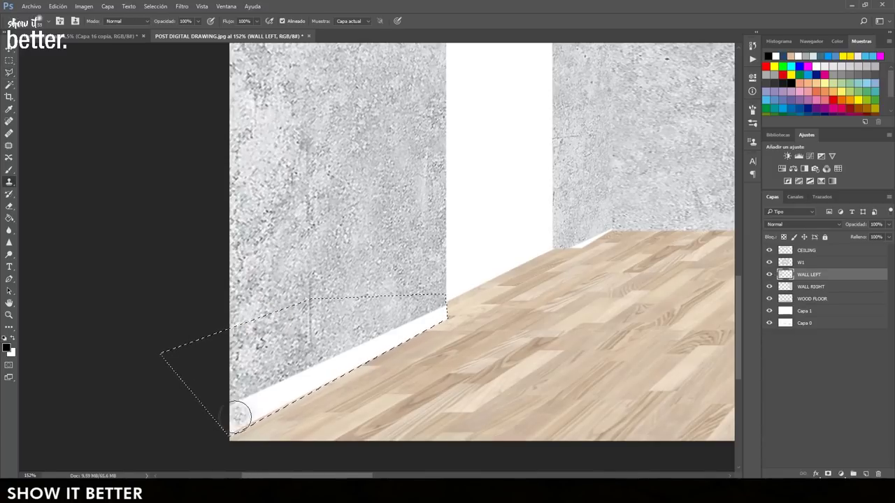
drag(237, 423, 422, 339)
- Outline the small gap at the left wall's base near the back corner, clone concrete into it, and deselect
scroll(596, 224, up, 7)
drag(596, 224, 460, 333)
key(l)
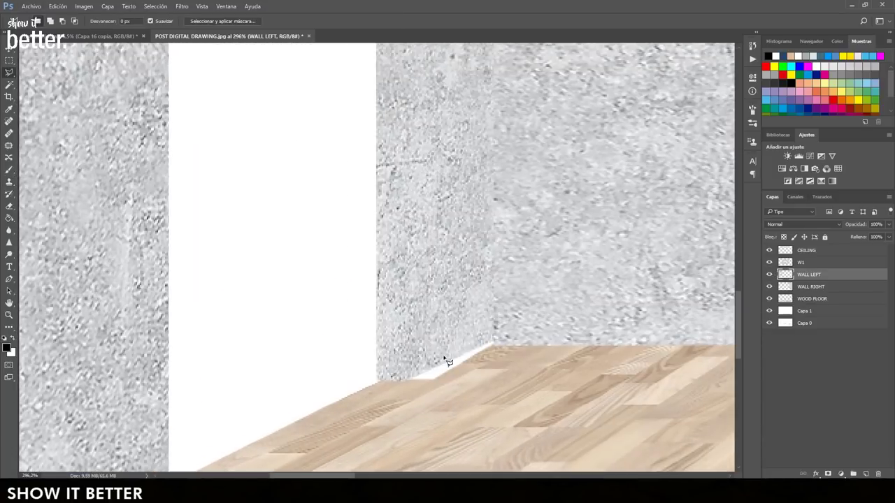
click(493, 344)
double_click(448, 289)
key(s)
drag(429, 359, 462, 354)
key(ctrl+d)
scroll(324, 280, down, 20)
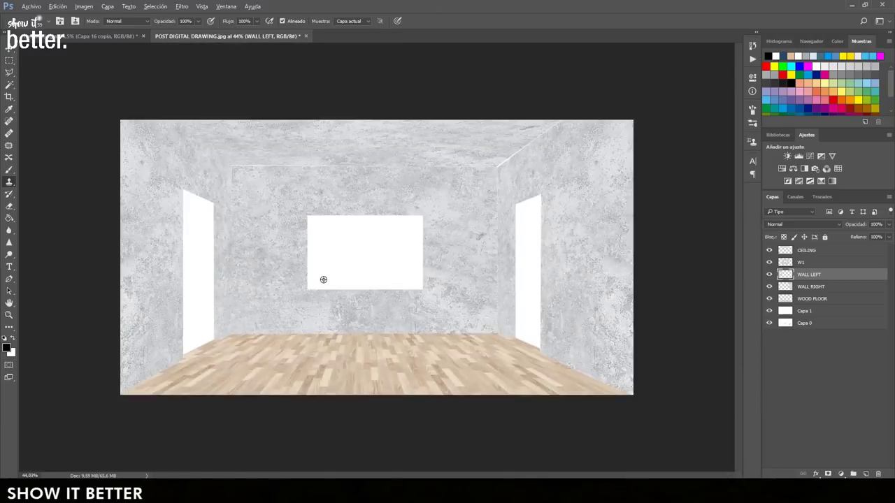
scroll(297, 268, up, 3)
key(v)
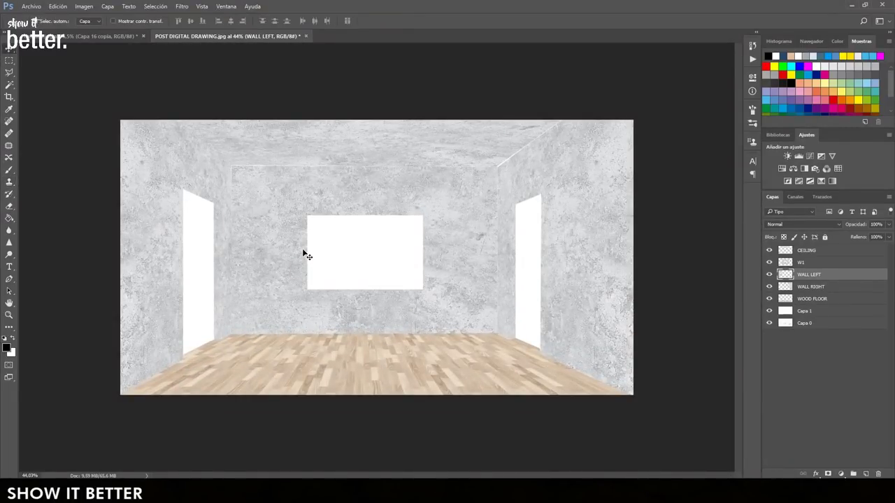
- Switch to the browser, look through the post-digital drawing reference images, and return to Photoshop
scroll(411, 347, down, 2)
scroll(411, 348, up, 2)
key(alt+Tab)
click(77, 9)
scroll(254, 280, down, 3)
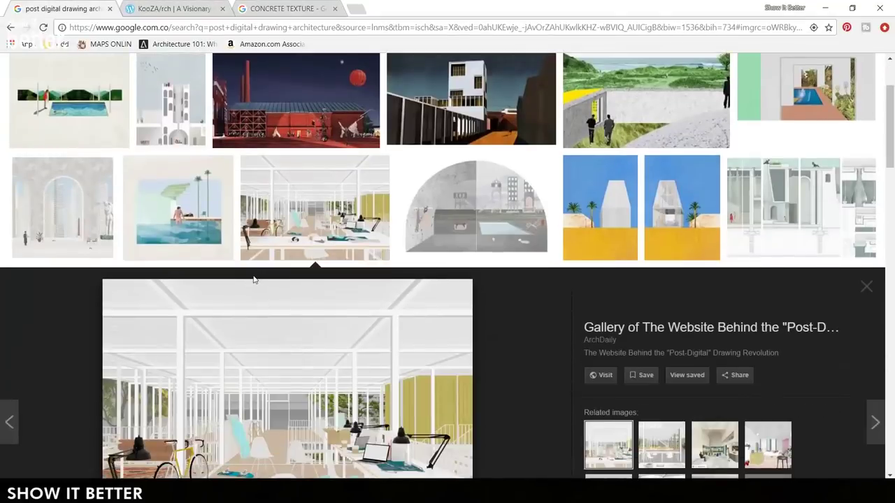
scroll(253, 280, down, 10)
key(alt+Tab)
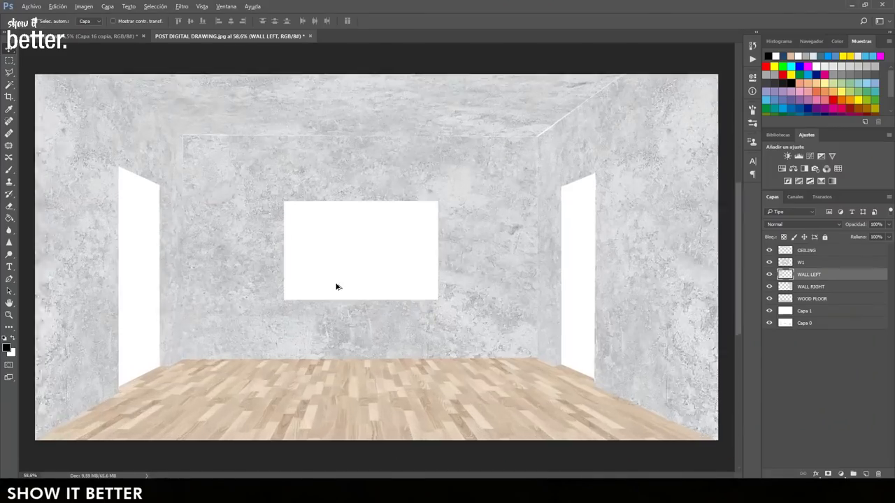
- Adjust the WOOD FLOOR layer's brightness to 37 and contrast to -50
scroll(337, 286, down, 1)
click(293, 363)
click(84, 6)
mouse_move(130, 35)
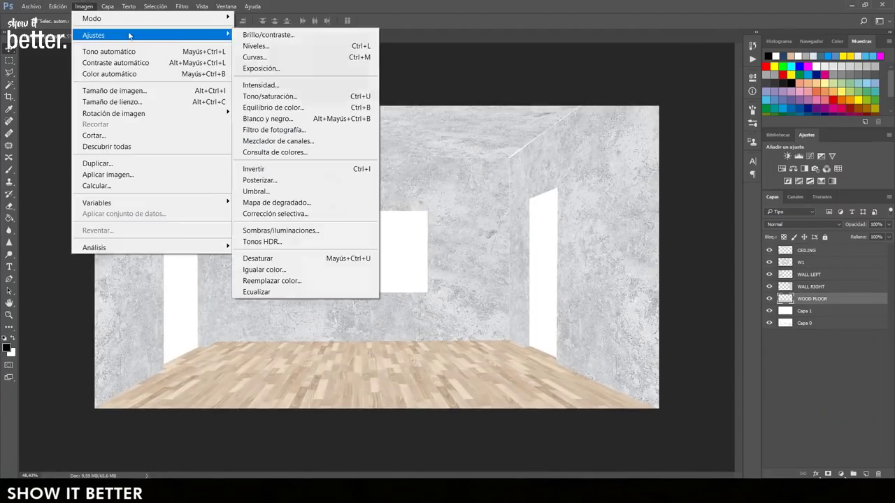
click(268, 34)
drag(421, 182, 373, 184)
drag(421, 162, 430, 162)
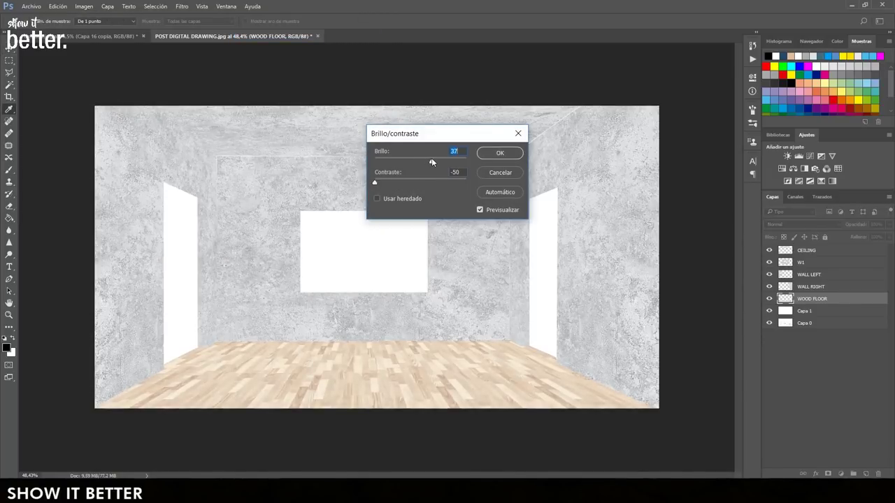
click(487, 153)
- Raise the wood floor's lightness slightly with Hue/Saturation
key(ctrl+u)
drag(654, 224, 658, 224)
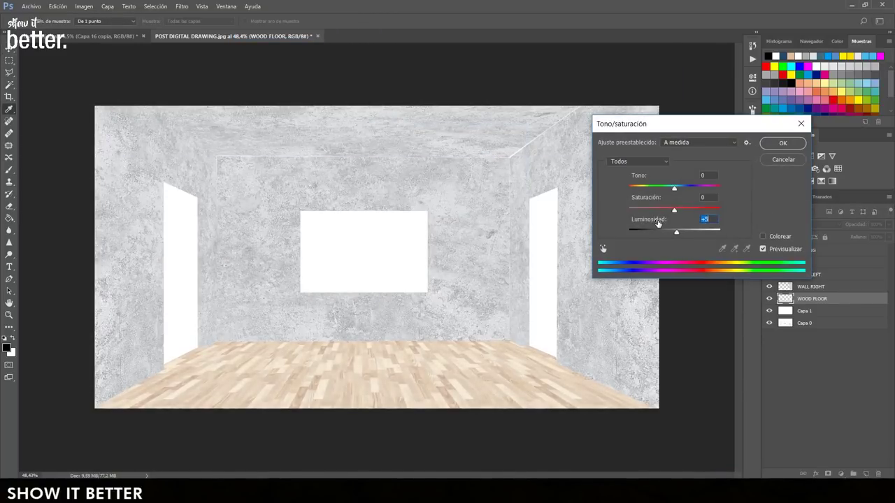
click(783, 143)
- Darken the CEILING layer with Hue/Saturation by setting the lightness to -27
click(460, 143)
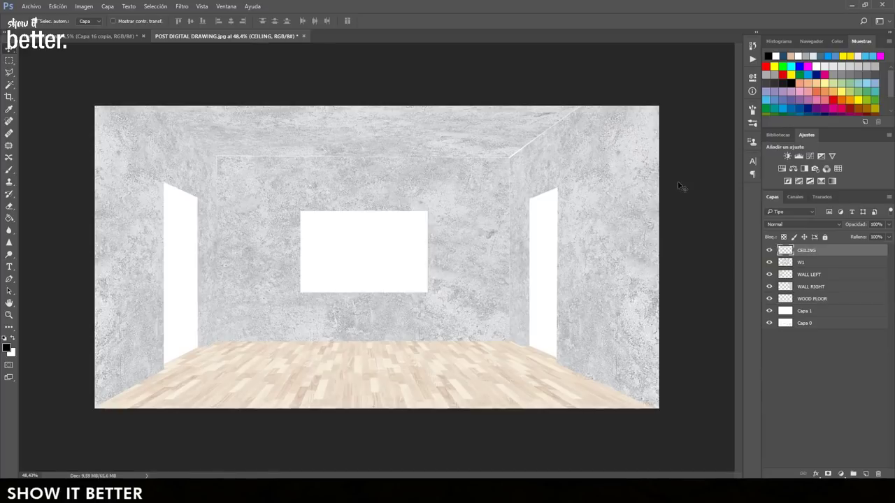
key(ctrl+u)
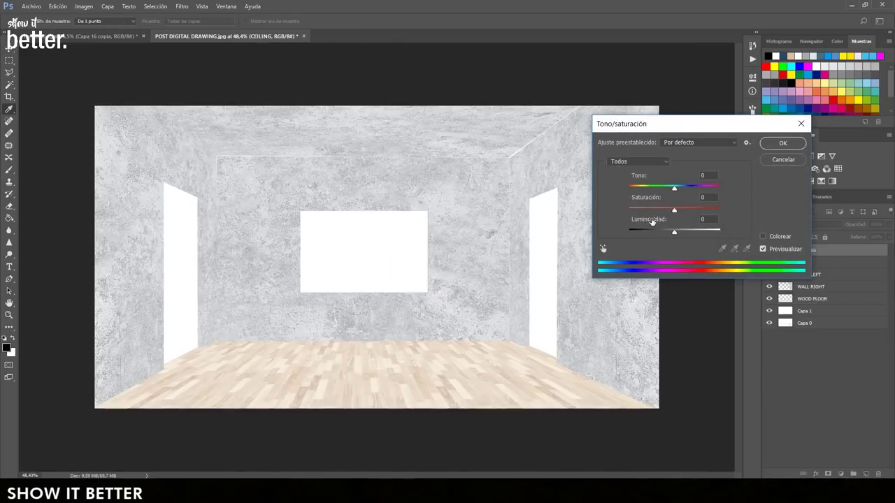
drag(650, 221, 637, 220)
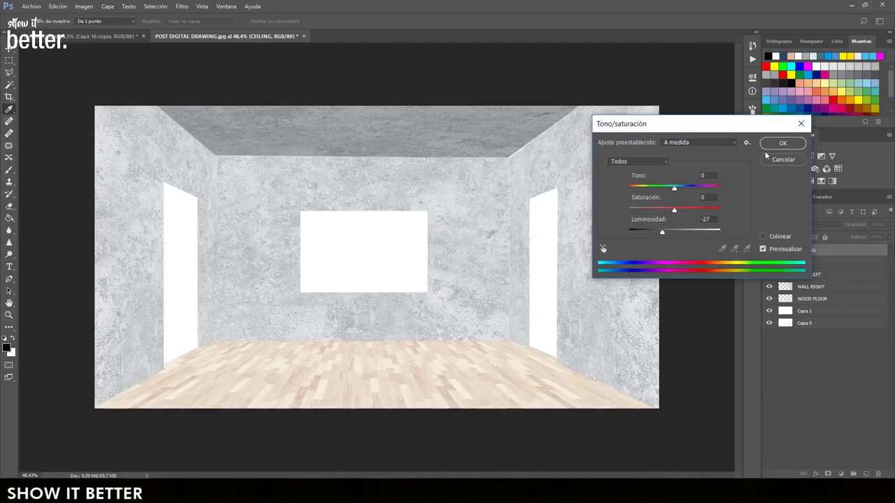
click(773, 147)
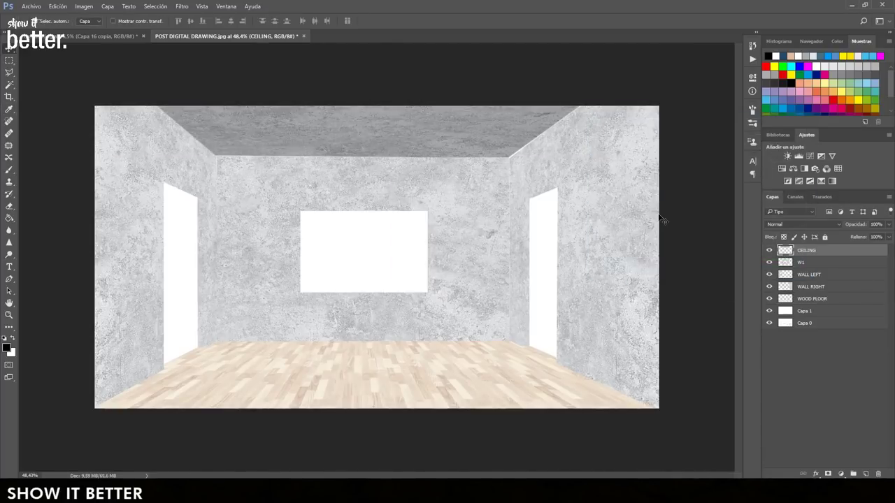
- Lighten the back wall's W1 layer with Hue/Saturation
click(489, 185)
key(ctrl+u)
drag(660, 223, 679, 221)
key(Return)
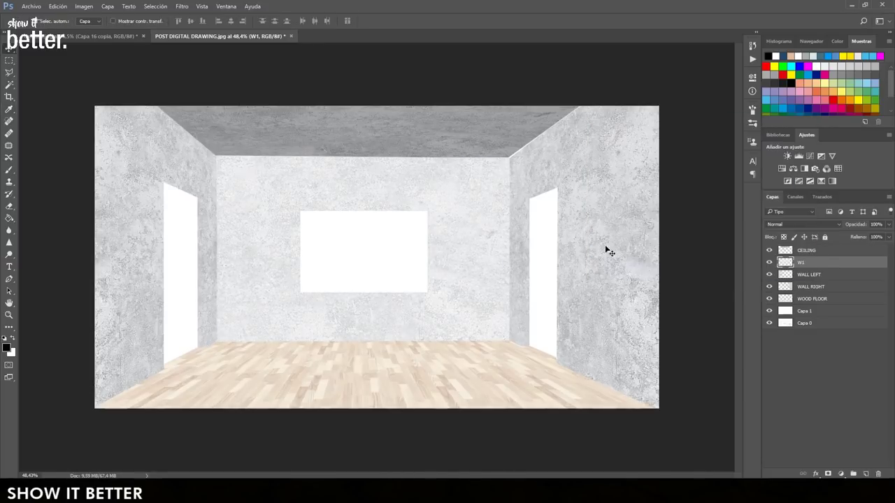
- Lighten the right wall's concrete with Hue/Saturation
click(592, 253)
key(ctrl+u)
drag(649, 223, 675, 223)
key(Return)
- Adjust the ceiling's Hue/Saturation to a lighter grey
click(473, 148)
key(ctrl+u)
key(Return)
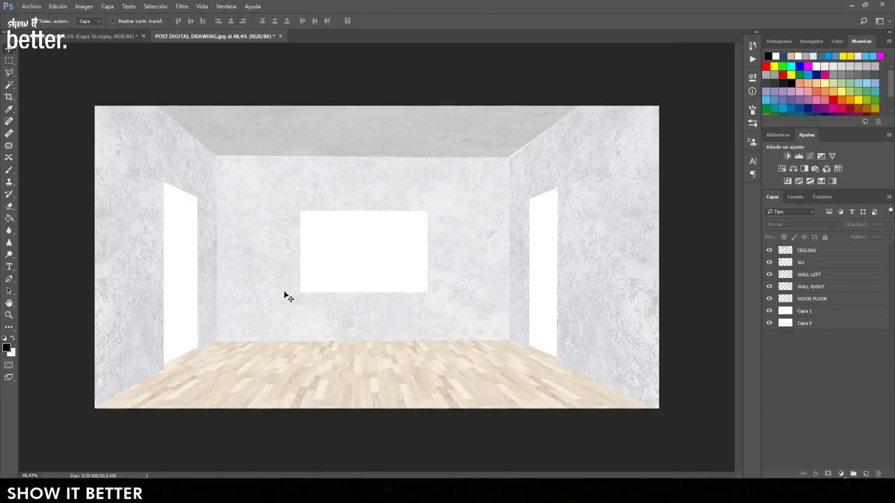
- Select a thin strip along the back wall's base on the W1 layer and lighten it with Hue/Saturation as a baseboard
click(431, 171)
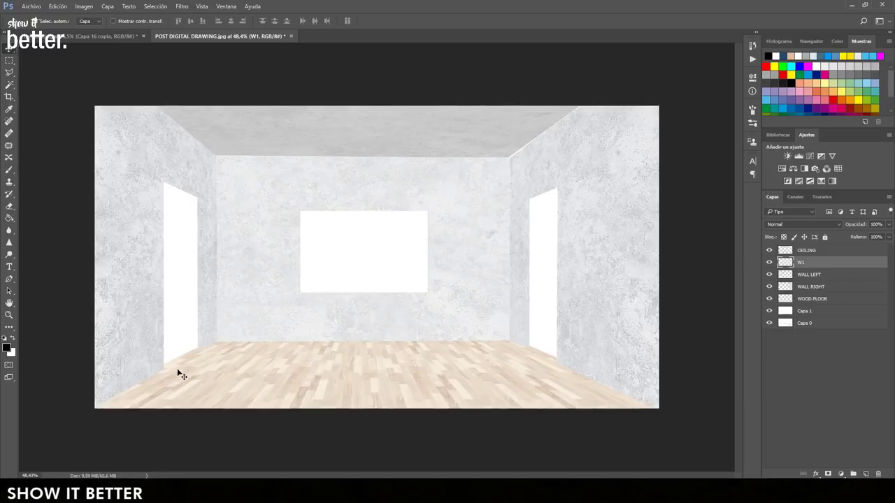
key(m)
drag(215, 347, 513, 333)
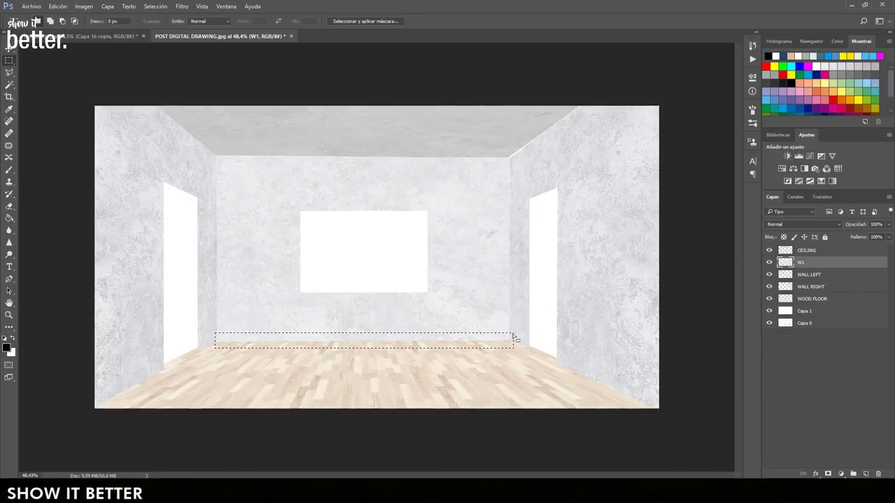
key(ctrl+u)
click(783, 144)
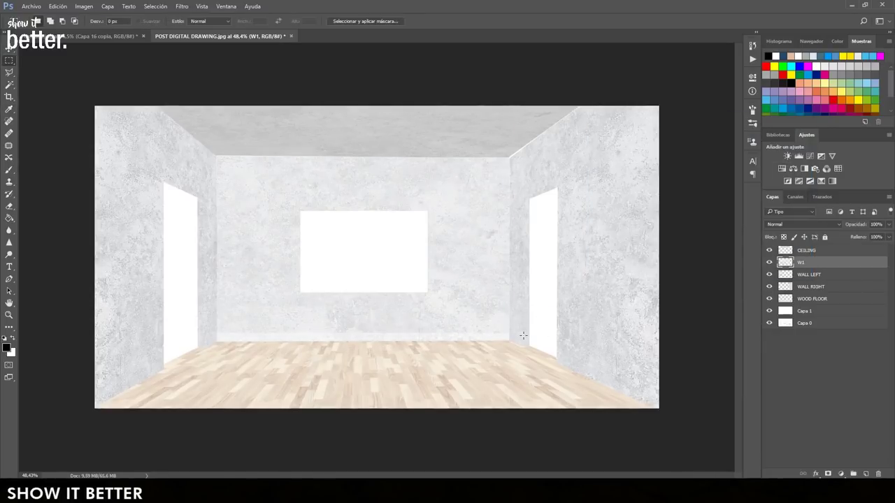
- Lighten a matching baseboard strip along the base of the WALL RIGHT layer with Hue/Saturation, and deselect
ctrl+click(545, 355)
key(v)
key(ctrl+u)
drag(674, 232, 701, 231)
click(783, 144)
key(ctrl+d)
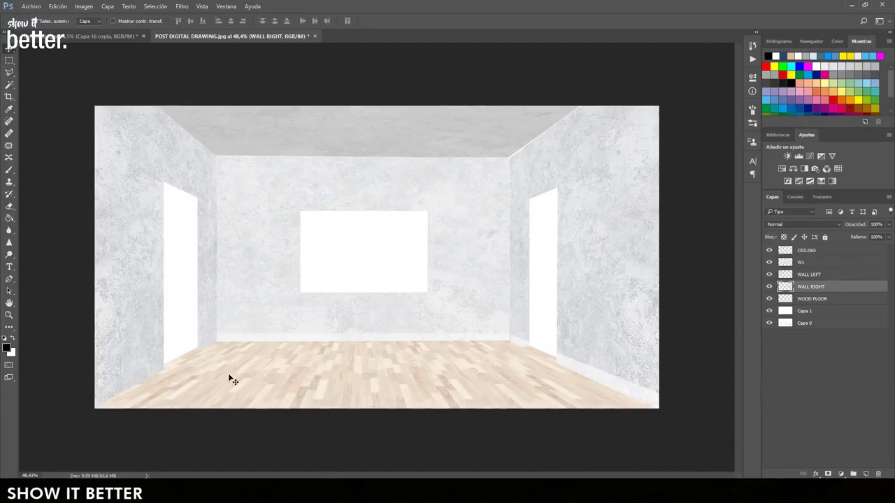
- Outline a baseboard strip along the base of the WALL LEFT layer with the Polygonal Lasso, lighten it with Hue/Saturation, and deselect
ctrl+click(221, 339)
key(l)
click(217, 334)
key(ctrl+u)
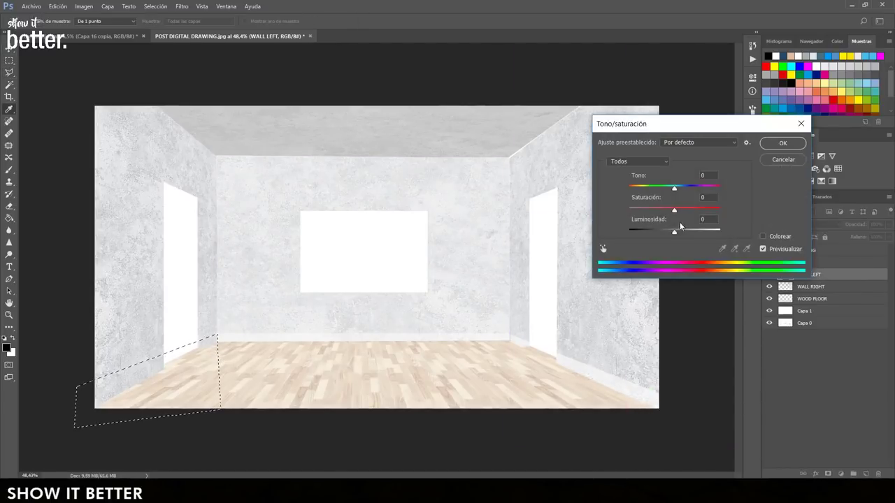
drag(674, 231, 693, 231)
click(782, 144)
key(ctrl+d)
- Select a thin strip along the back wall's upper edge on the W1 layer and lighten it with Hue/Saturation
key(v)
ctrl+click(453, 196)
key(m)
drag(210, 149, 521, 161)
key(ctrl+u)
key(Return)
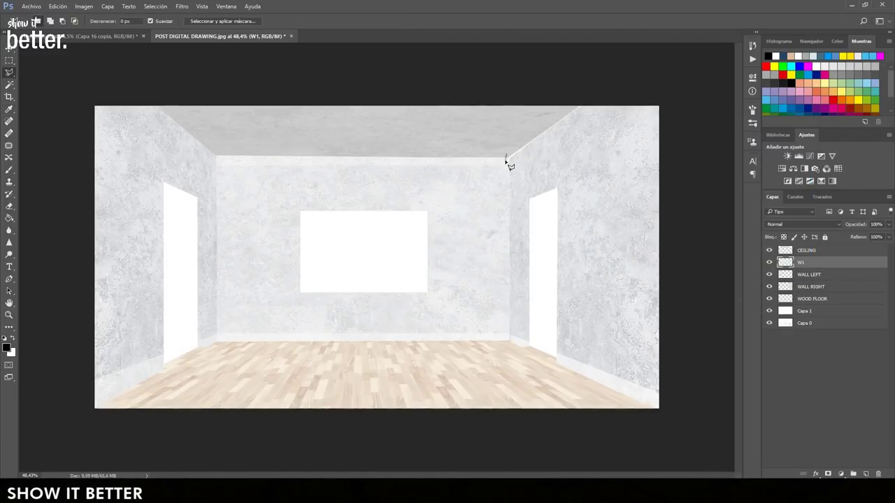
- Lighten a strip along the right wall's upper edge on the WALL RIGHT layer with a Hue/Saturation lightness of +19
key(v)
ctrl+click(593, 163)
key(ctrl+u)
drag(653, 221, 662, 222)
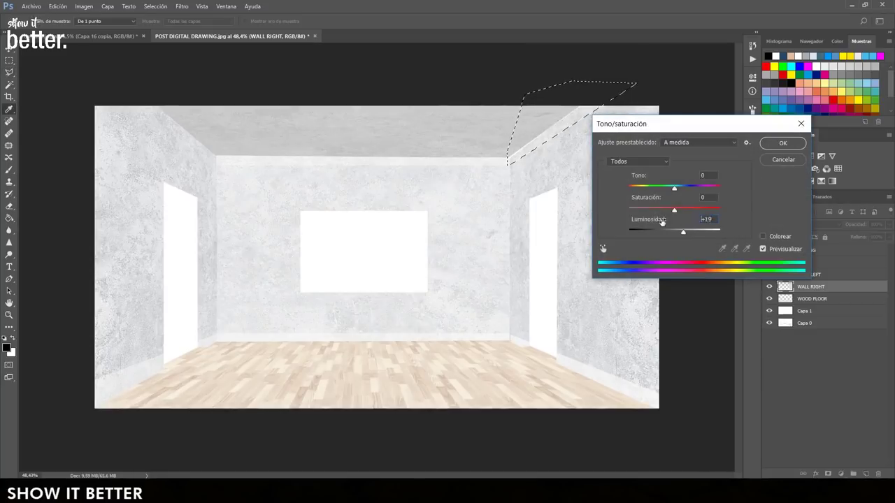
key(Return)
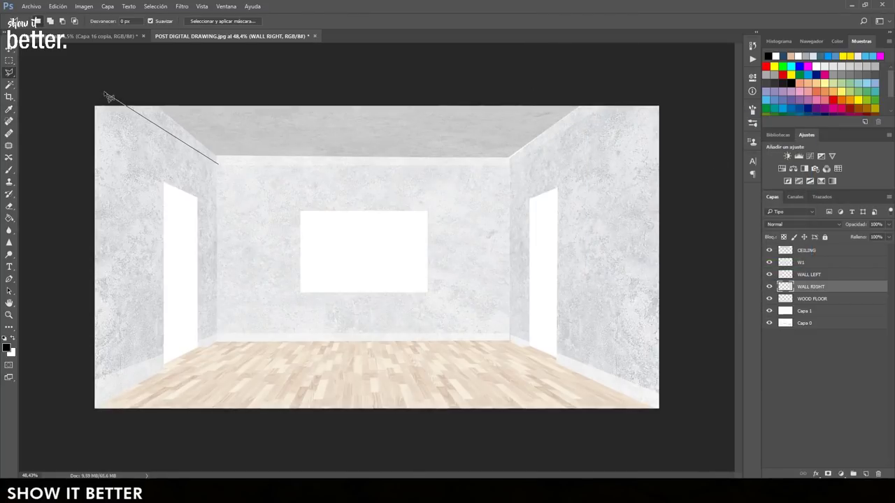
- Lighten the outlined strip along the left wall's upper edge on the WALL LEFT layer with Hue/Saturation, and deselect
click(809, 275)
key(ctrl+u)
drag(674, 230, 685, 232)
click(781, 145)
key(ctrl+d)
scroll(380, 302, down, 5)
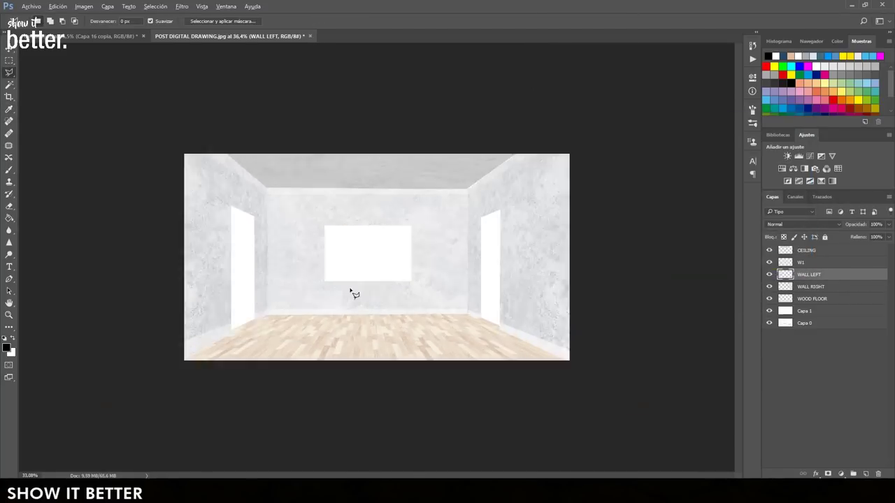
scroll(325, 319, up, 3)
- Move the Capa 0 line drawing layer to the top of the layer stack and rename it line
key(v)
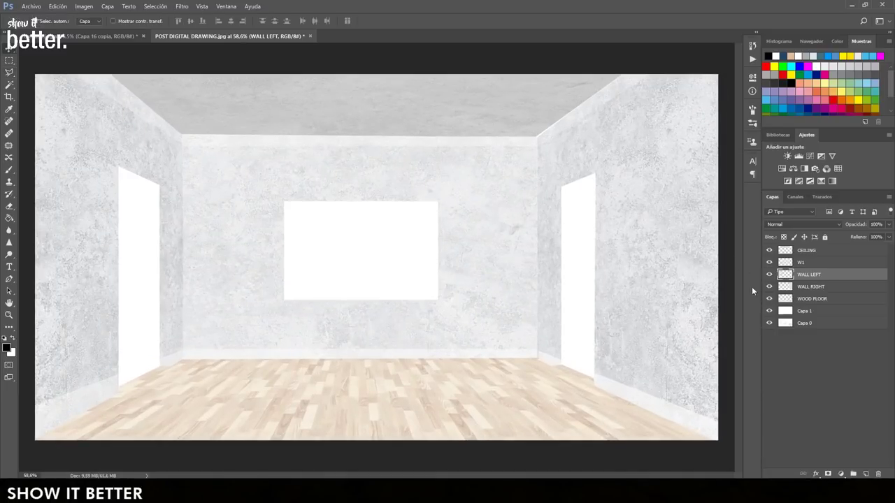
click(805, 324)
drag(809, 326, 808, 253)
double_click(806, 250)
- Set the line layer's blend mode to Multiply and toggle its visibility to compare the result
click(804, 225)
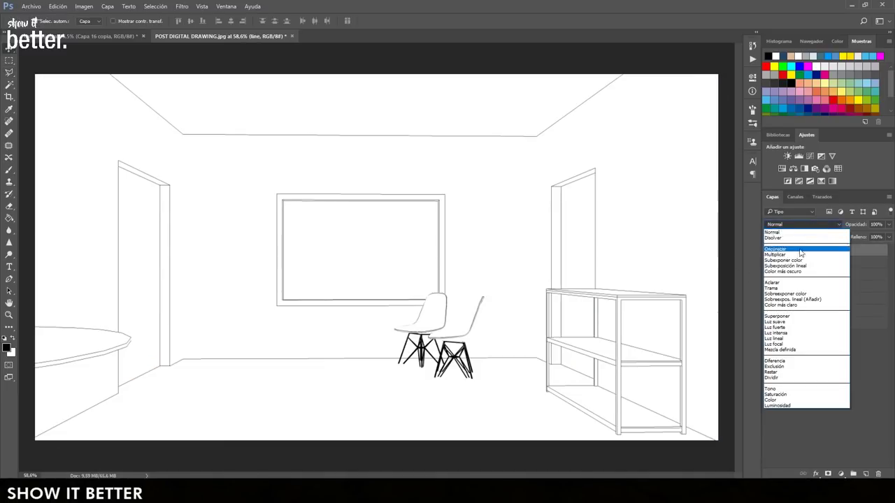
click(776, 245)
click(769, 250)
click(769, 250)
- Select the top and side reveal faces of both doorways on the line layer with the Magic Wand
click(9, 84)
click(42, 94)
scroll(324, 218, up, 5)
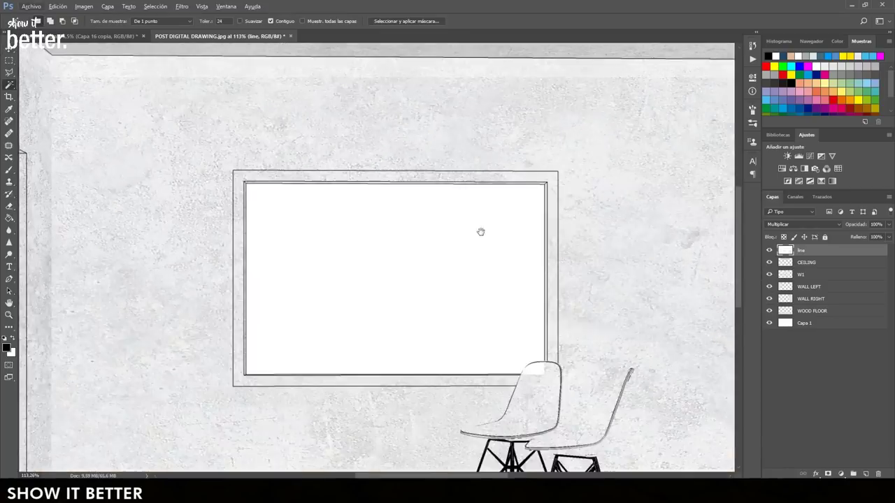
drag(445, 233, 182, 198)
click(515, 160)
shift+click(545, 101)
scroll(546, 140, down, 3)
scroll(548, 137, down, 5)
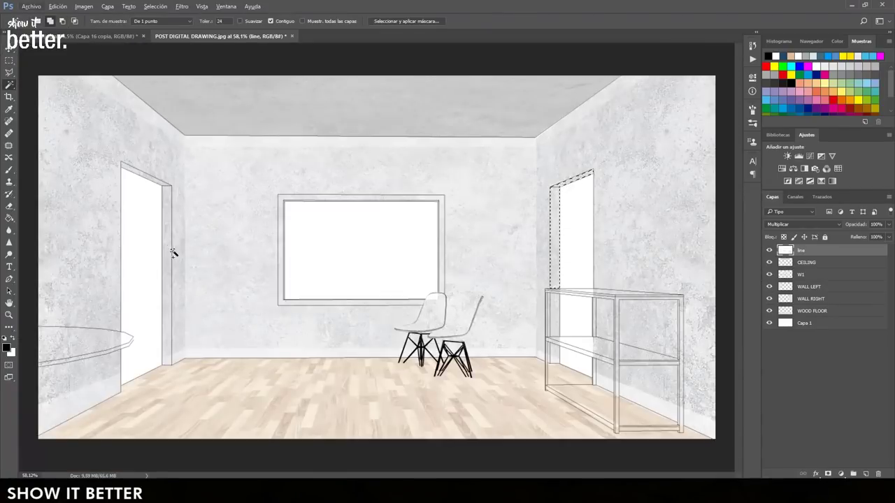
- Hide the line layer and darken the selected doorway reveals with a Hue/Saturation adjustment layer
click(769, 250)
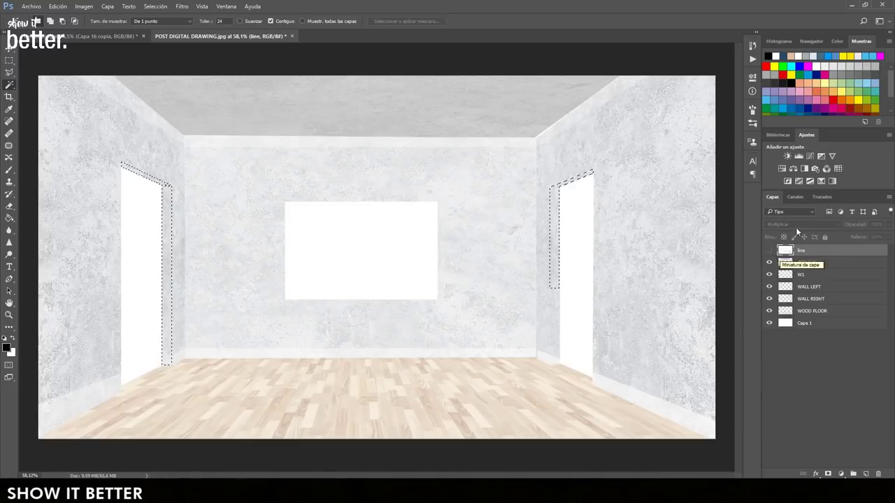
click(782, 169)
drag(559, 167, 543, 166)
click(752, 78)
- Extend the adjustment mask down the lower part of the right doorway's side reveal by painting inside a rectangular selection
scroll(604, 326, up, 6)
key(m)
drag(479, 191, 507, 427)
key(b)
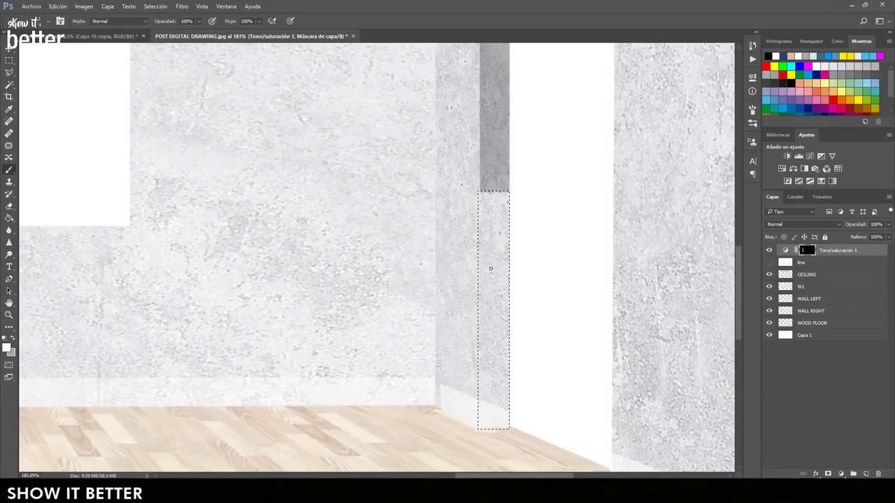
drag(431, 296, 499, 295)
key(ctrl+0)
scroll(334, 263, up, 3)
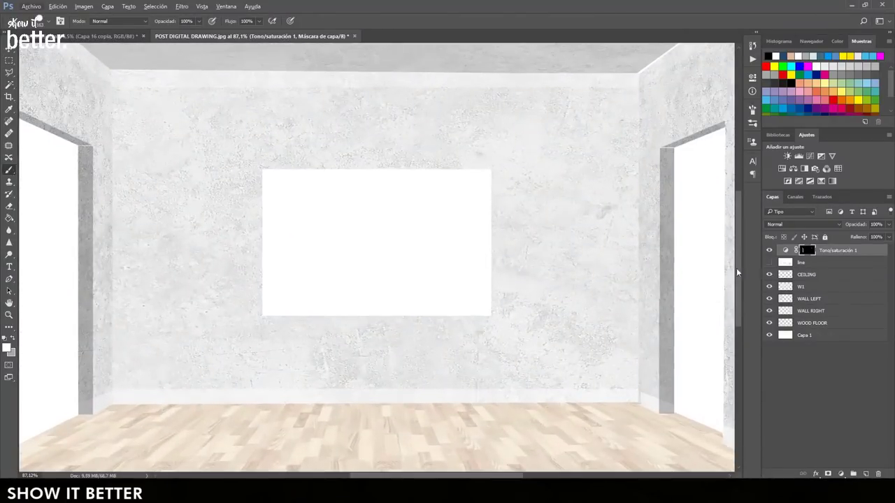
- Show the line layer and select the window's frame on it, including the corner hidden behind the chair
click(769, 263)
click(801, 263)
scroll(405, 174, up, 3)
key(w)
scroll(532, 360, up, 5)
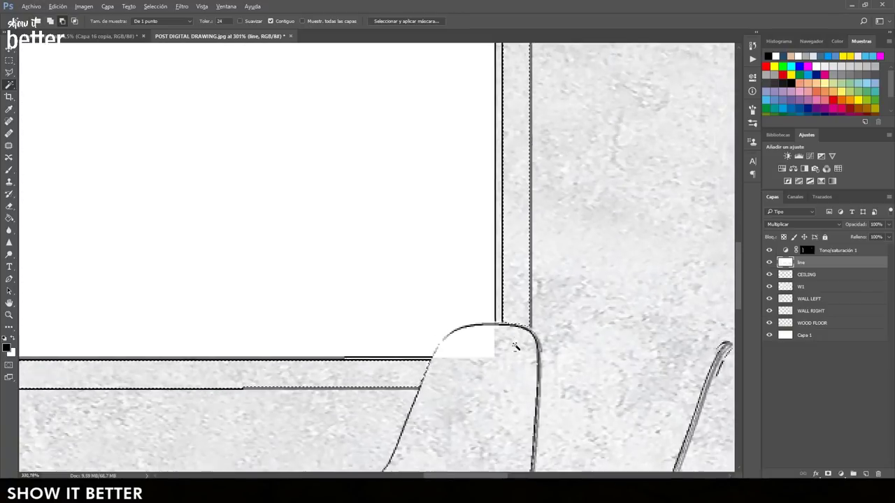
key(m)
drag(368, 395, 537, 363)
drag(500, 316, 536, 392)
- Paint the selected window frame into the Tono/saturación 1 mask at 30% brush opacity, and deselect
scroll(573, 353, down, 5)
click(829, 250)
key(b)
mouse_move(321, 332)
mouse_down()
mouse_move(302, 335)
mouse_move(394, 109)
mouse_move(239, 136)
mouse_up()
key(ctrl+z)
key(3)
key(ctrl+d)
key(v)
scroll(370, 260, down, 4)
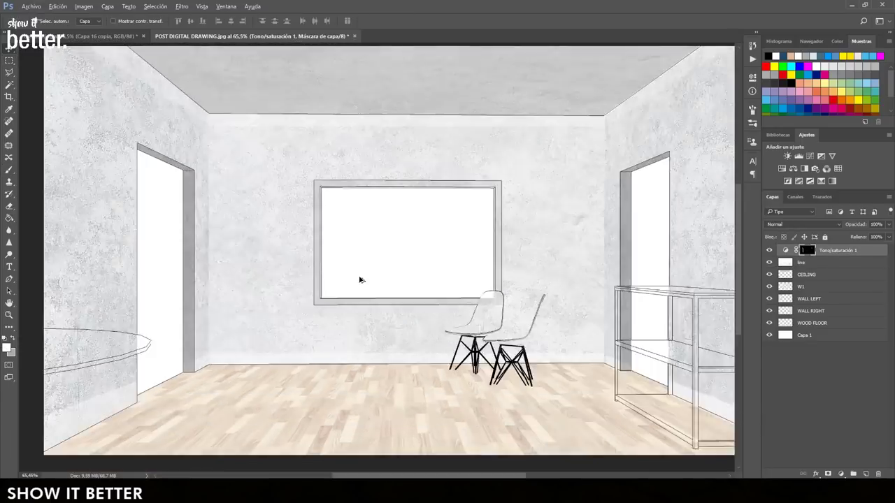
- Hide the line layer and examine the tones of the doorway reveals and window frame
click(769, 262)
click(671, 283)
scroll(527, 304, up, 1)
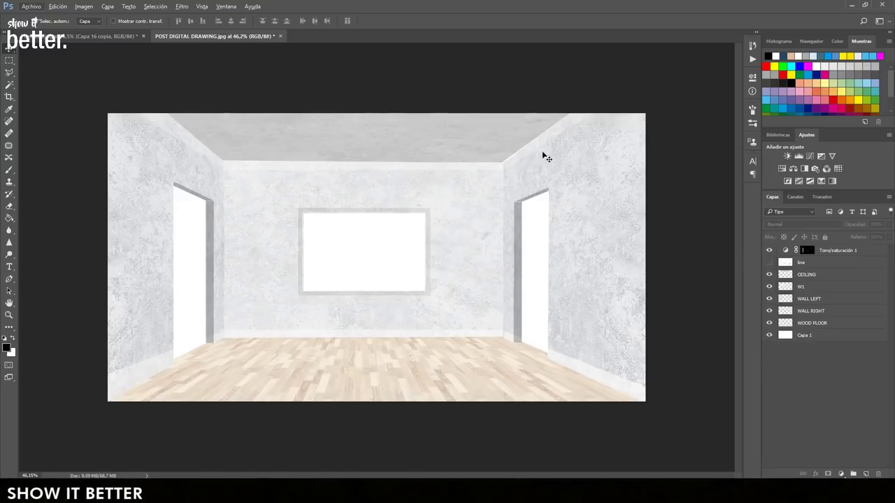
click(208, 239)
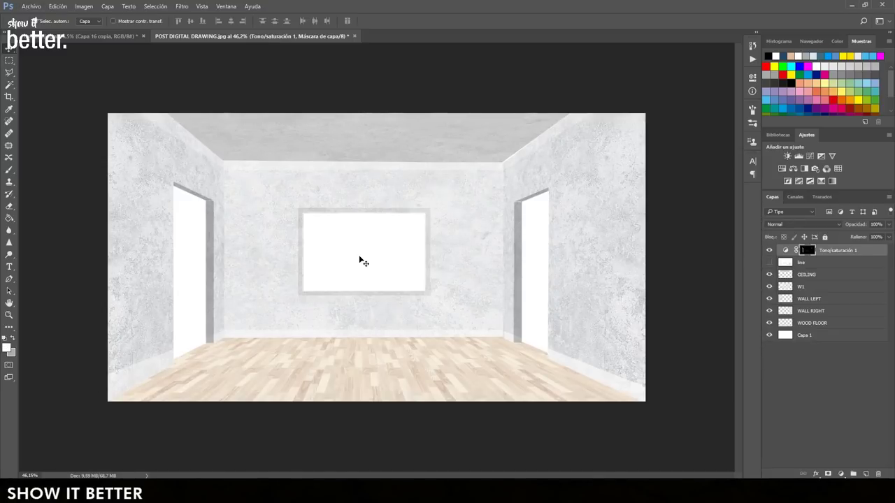
click(201, 427)
- Show the line layer again and select the thin inner strip around the window opening on it
scroll(394, 279, up, 12)
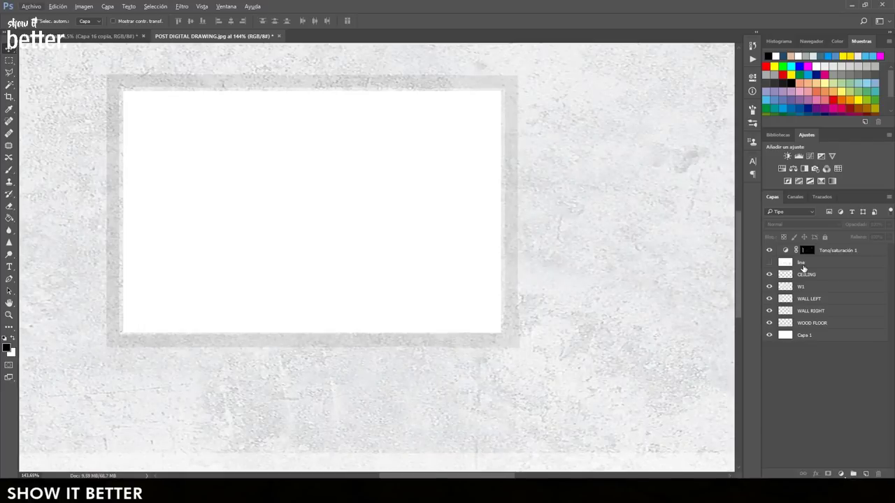
click(800, 264)
click(770, 262)
key(w)
scroll(503, 124, up, 2)
scroll(502, 123, up, 2)
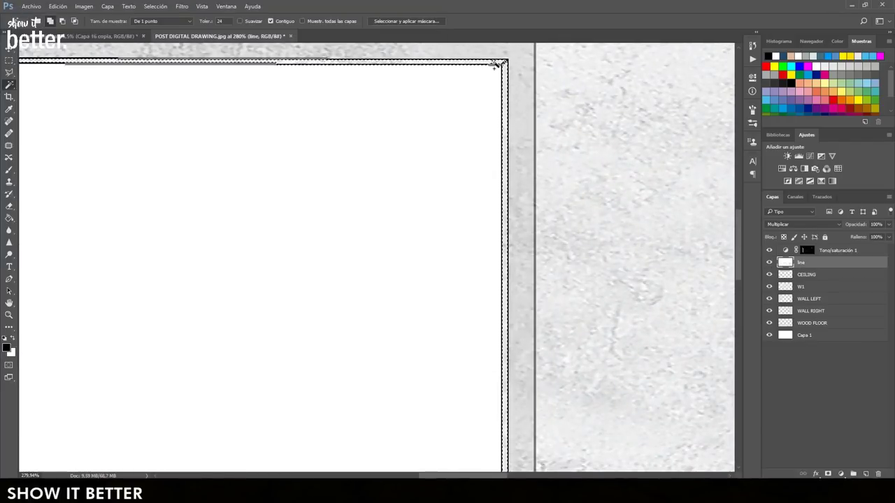
scroll(244, 234, down, 4)
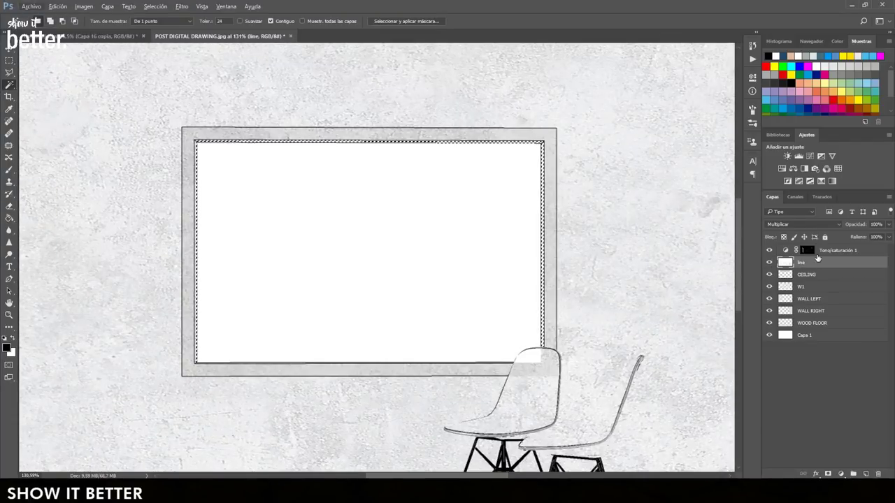
- Darken the window's selected inner strip by painting it into the Tono/saturación 1 mask
key(alt+])
key(b)
scroll(365, 213, down, 5)
scroll(365, 213, up, 3)
scroll(292, 284, down, 3)
scroll(292, 285, up, 1)
key(v)
- Switch to the browser and search Google Images for "wood door texture"
click(84, 491)
click(300, 8)
drag(202, 78, 49, 98)
text(wood door texture)
key(Return)
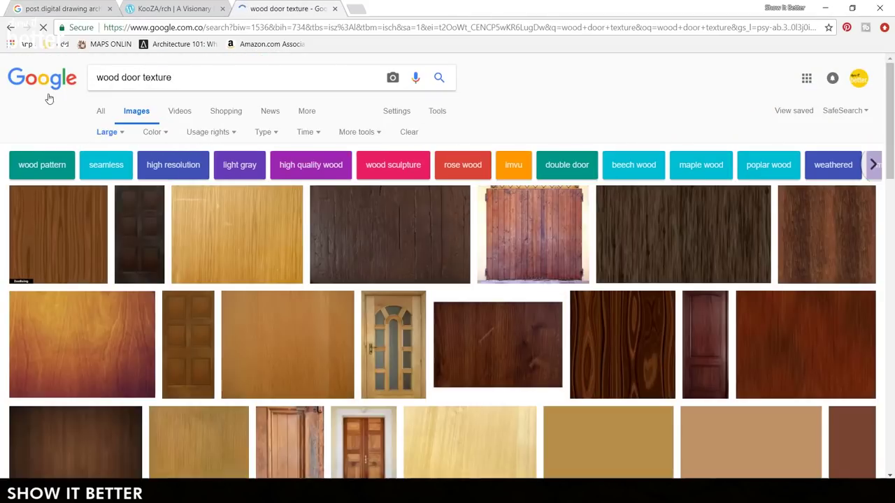
- Browse the door images and copy the plain brown six-panel wood door picture
scroll(280, 312, down, 2)
scroll(281, 312, down, 12)
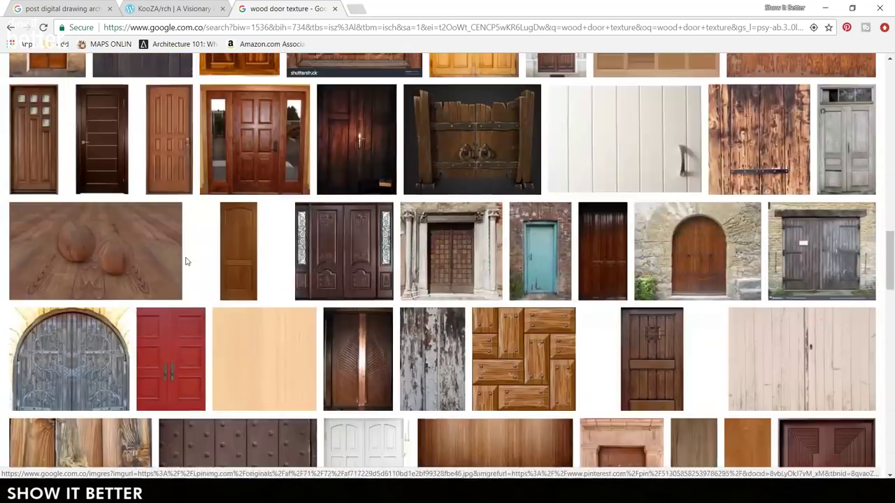
scroll(186, 261, down, 10)
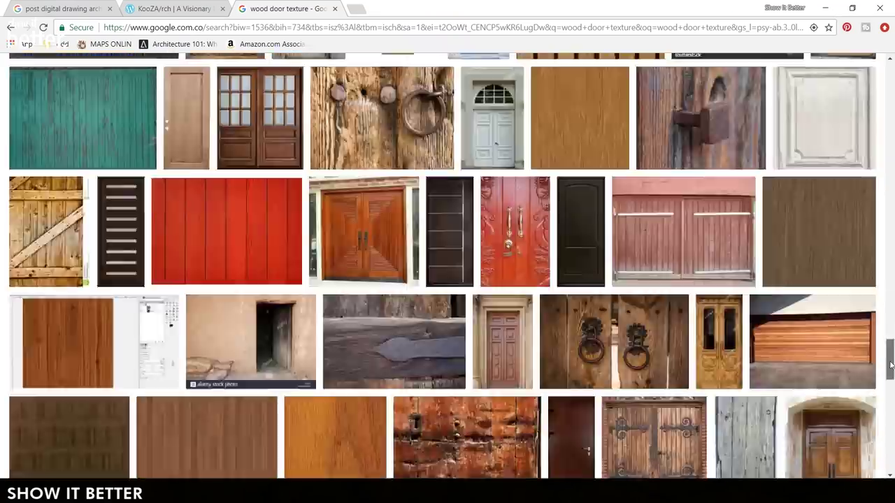
scroll(891, 365, down, 6)
click(353, 308)
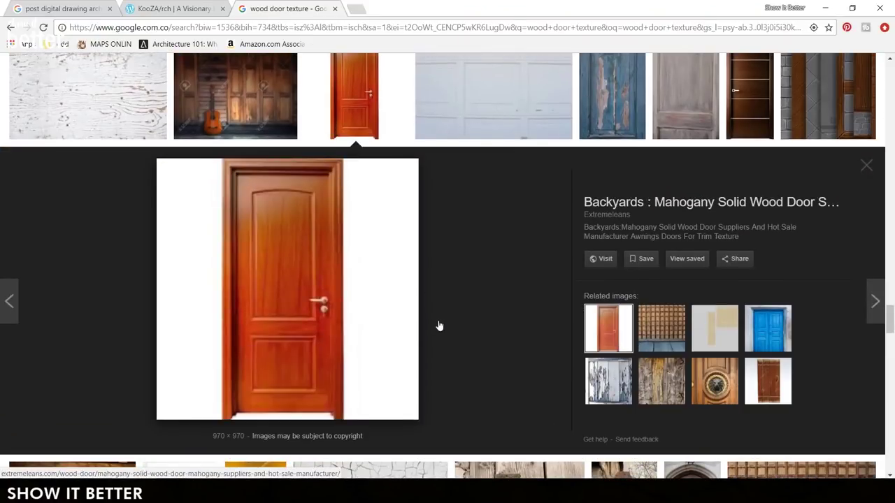
drag(890, 319, 890, 70)
click(192, 354)
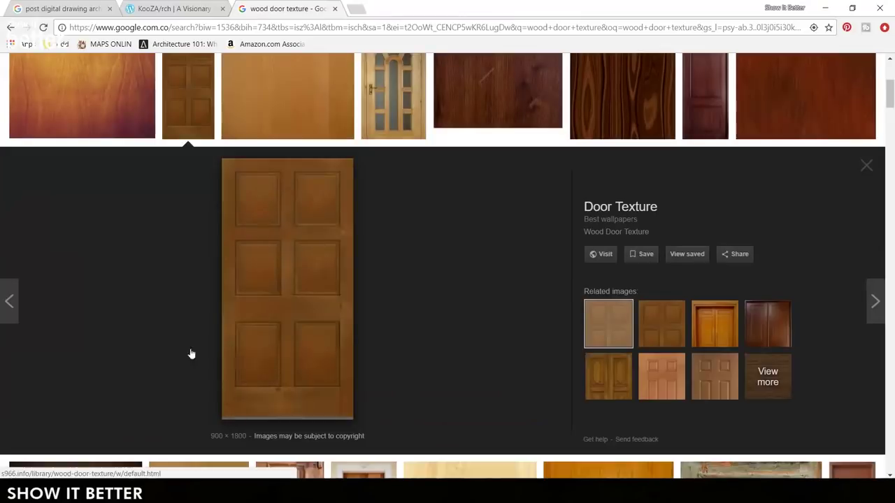
right_click(289, 262)
click(318, 372)
- Switch back to Photoshop, paste the door image as a new layer and scale it down over the room's back wall
click(262, 491)
key(ctrl+v)
key(ctrl+t)
drag(483, 98, 376, 300)
drag(339, 366, 392, 203)
key(Return)
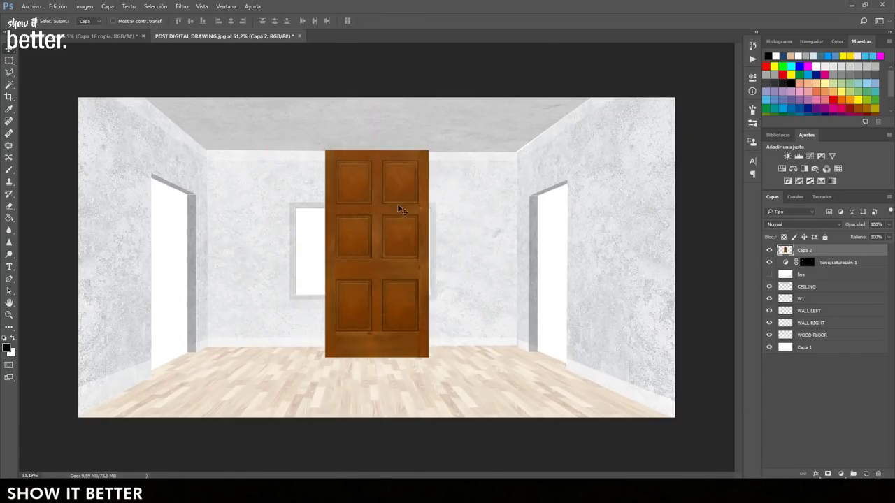
- Recolour the wood door to teal with Hue/Saturation and rename its layer door
key(ctrl+u)
click(763, 237)
drag(637, 176, 725, 179)
drag(653, 220, 665, 222)
click(780, 144)
key(v)
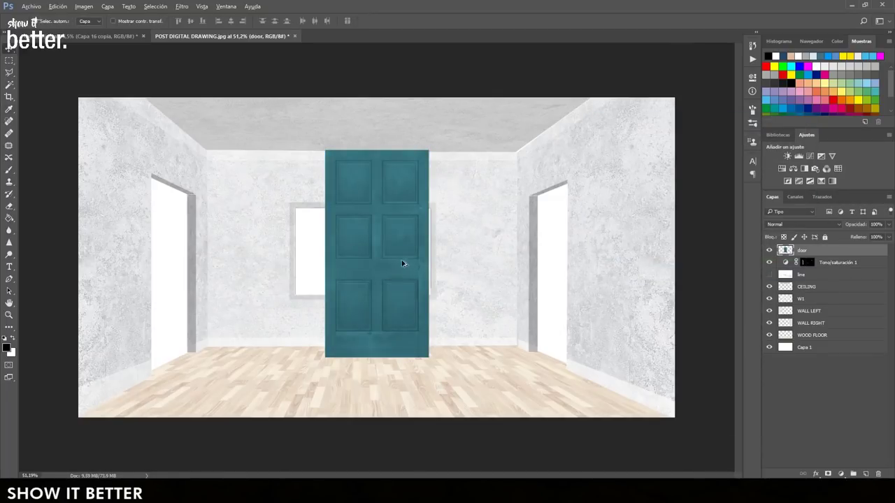
- Duplicate the teal door and scale one copy down to place it over the left doorway
drag(404, 261, 301, 273)
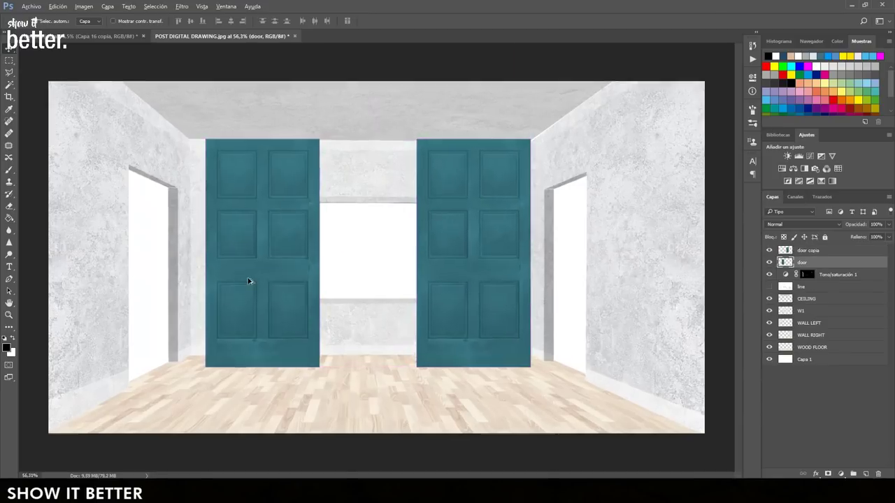
scroll(247, 282, up, 3)
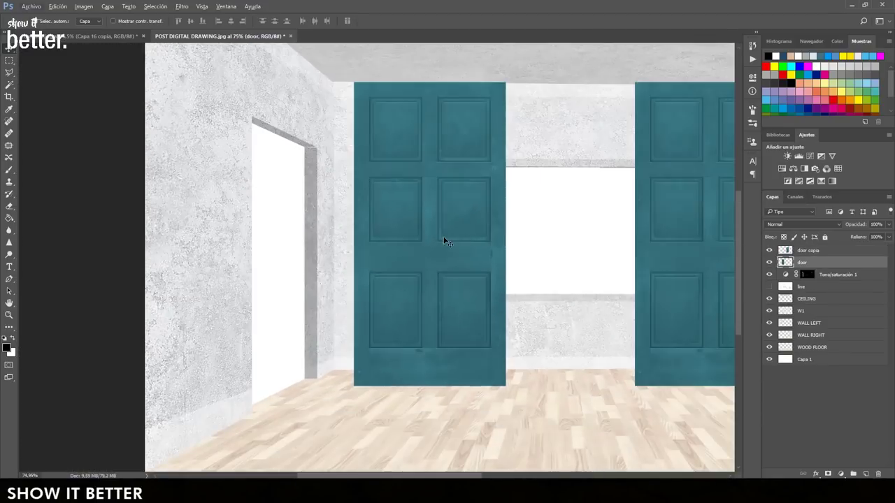
key(ctrl+t)
drag(503, 389, 460, 297)
drag(443, 255, 273, 390)
scroll(272, 388, up, 4)
- Distort the left door's corners to match the doorway's perspective and move the door layer beneath WALL LEFT
drag(287, 423, 322, 377)
drag(314, 96, 335, 236)
drag(179, 266, 235, 189)
drag(231, 350, 294, 165)
drag(243, 395, 296, 443)
scroll(297, 443, down, 3)
drag(299, 114, 293, 111)
key(Return)
drag(814, 263, 820, 330)
scroll(187, 297, down, 4)
scroll(183, 297, up, 2)
- Scale the door copia layer down and position it over the right doorway
click(545, 256)
key(ctrl+t)
drag(611, 108, 567, 198)
scroll(677, 243, up, 6)
drag(534, 246, 520, 179)
drag(519, 179, 565, 172)
drag(456, 409, 453, 417)
drag(541, 206, 519, 338)
- Distort the right door's corners to match the doorway's perspective and move door copia beneath WOOD FLOOR
drag(435, 219, 430, 179)
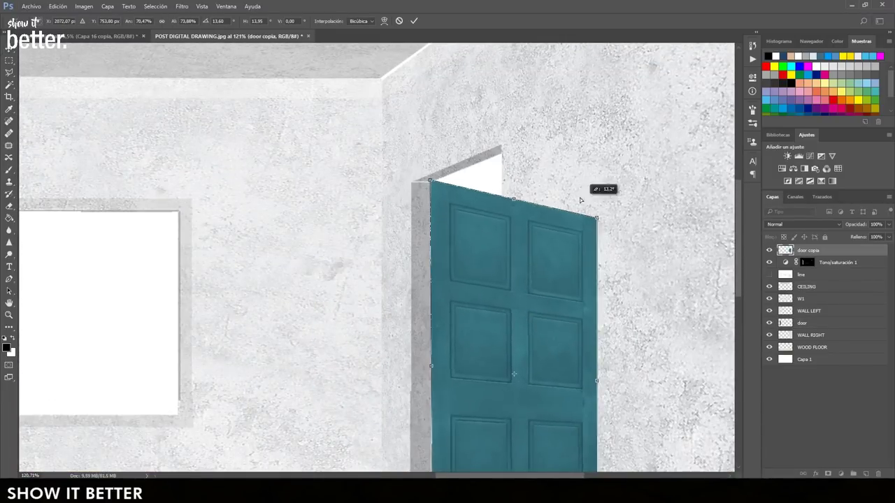
drag(597, 219, 533, 136)
drag(541, 364, 580, 119)
drag(634, 299, 583, 351)
drag(469, 305, 469, 308)
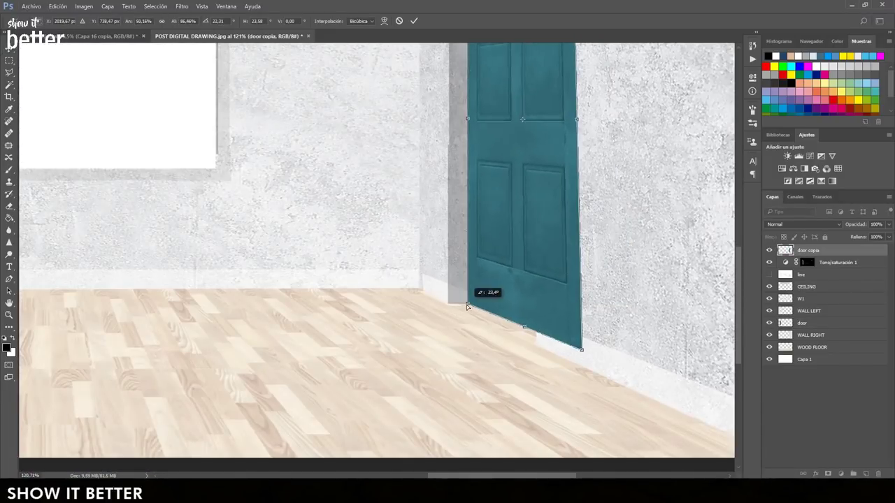
drag(514, 95, 476, 451)
drag(535, 248, 538, 247)
key(Return)
scroll(549, 271, down, 10)
drag(818, 250, 820, 353)
scroll(657, 288, up, 3)
- Show the line layer over the fitted doors to compare, and hide it again
click(770, 263)
click(826, 265)
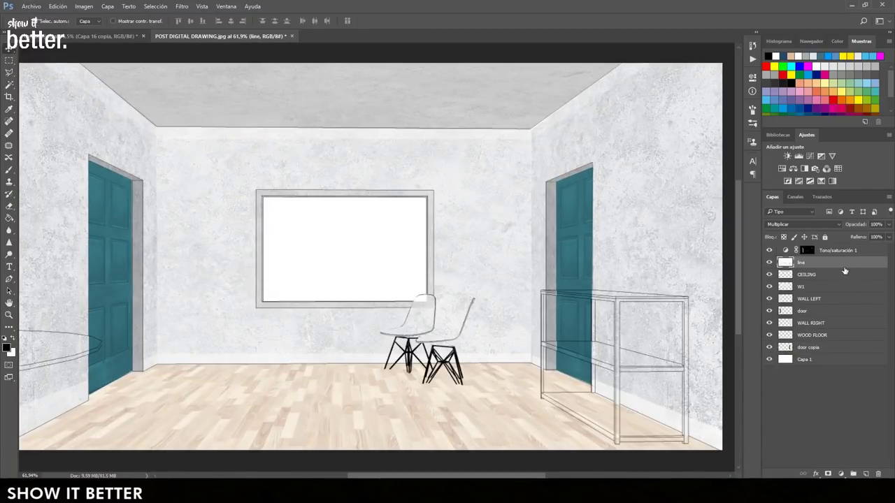
click(770, 262)
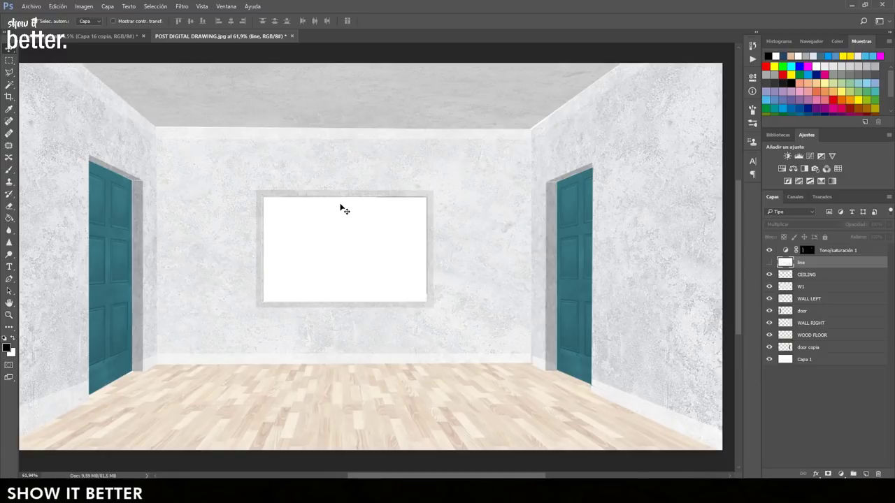
scroll(476, 275, down, 3)
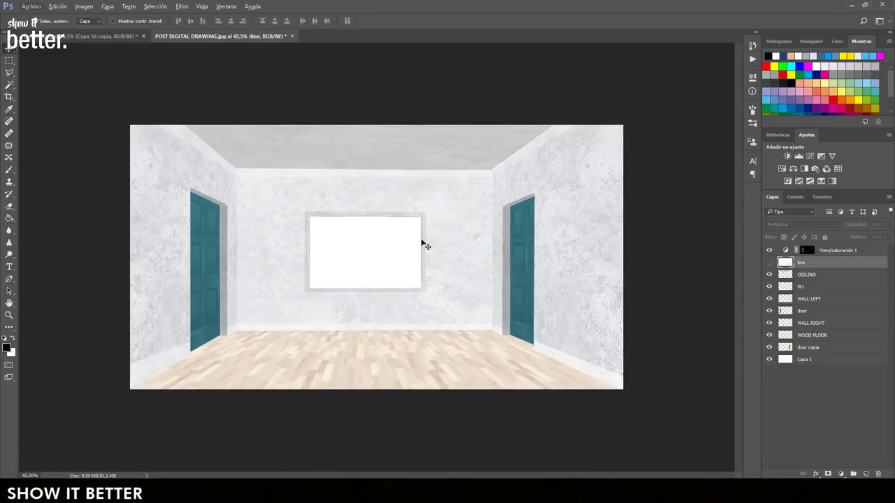
- Paint a row of large circular colour swatches on a new layer, using colours sampled from the door and floor
click(865, 474)
key(b)
alt+click(519, 269)
click(476, 206)
alt+click(405, 349)
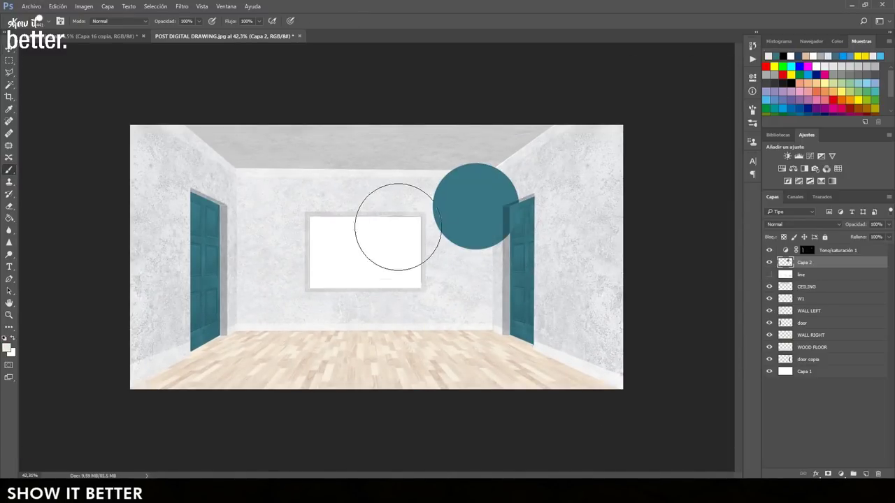
click(412, 212)
click(343, 218)
click(288, 224)
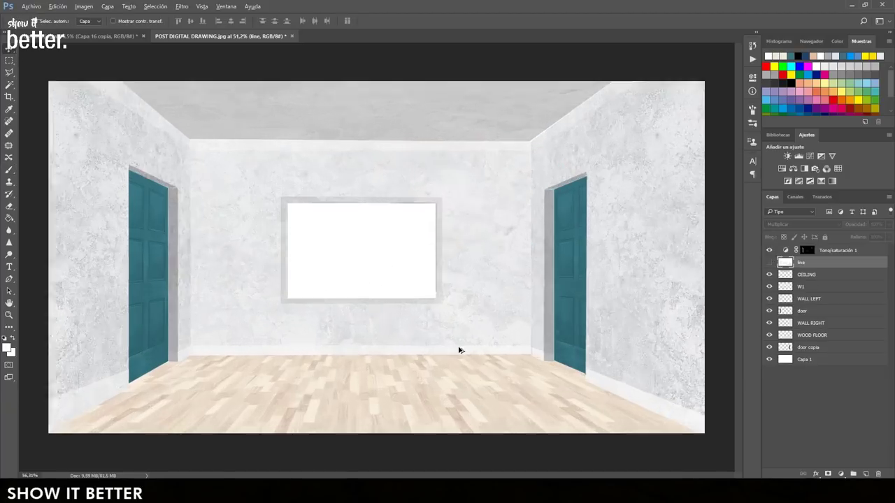
- Switch to the browser, search Google Images for "landscape texxture" and copy the photo of a grassy field with autumn hills
scroll(419, 340, down, 1)
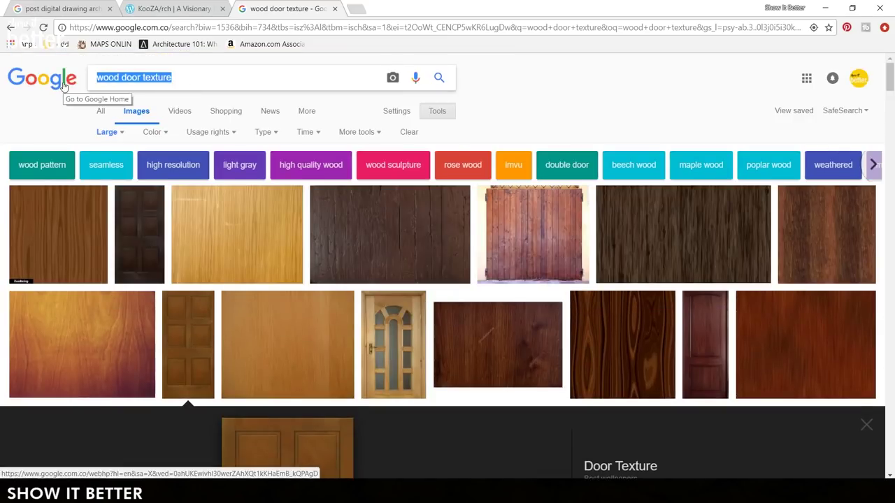
text(landscape texxture)
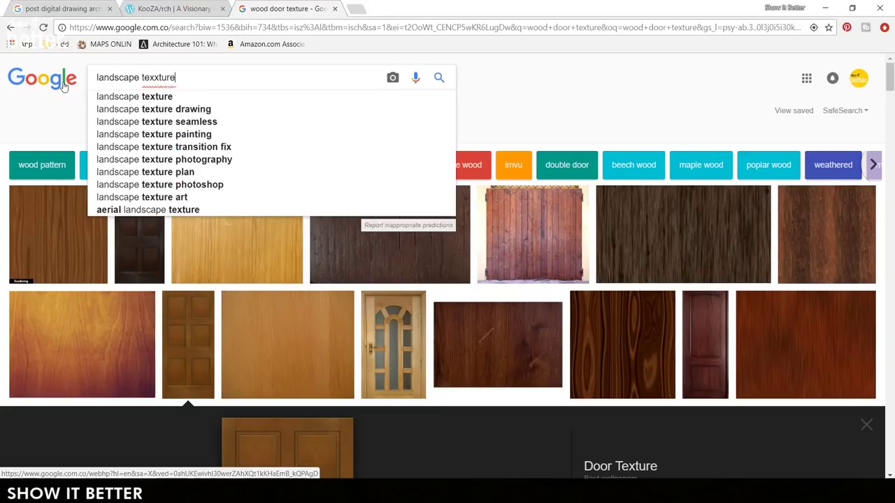
key(Return)
scroll(213, 310, down, 10)
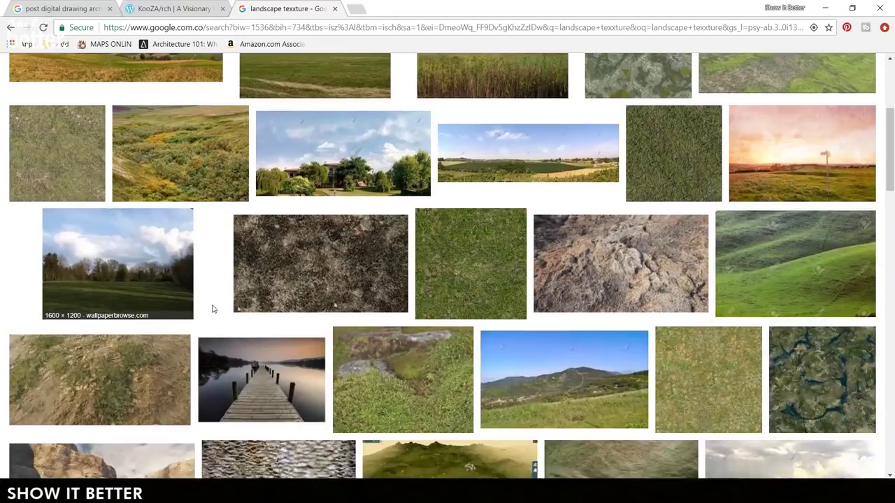
click(266, 133)
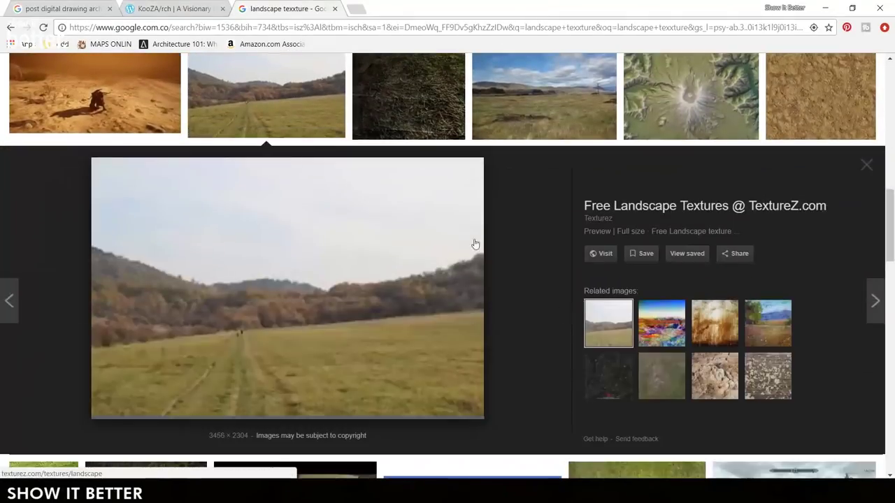
right_click(538, 267)
click(407, 214)
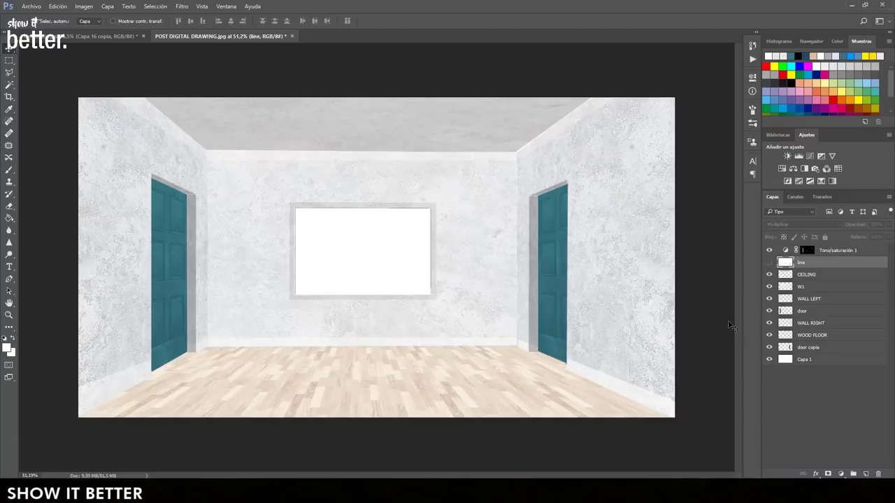
- Paste the landscape photo as a layer directly above Capa 1 and scale it to fill the window opening
key(ctrl+v)
key(ctrl+t)
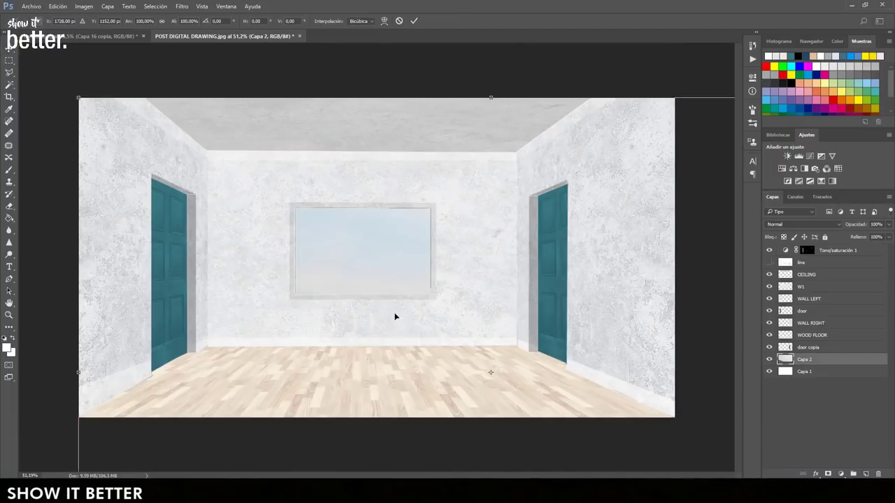
scroll(396, 324, down, 10)
drag(543, 381, 430, 278)
scroll(449, 276, up, 12)
drag(598, 405, 426, 295)
drag(371, 245, 406, 290)
key(Return)
scroll(371, 281, down, 6)
scroll(371, 282, up, 7)
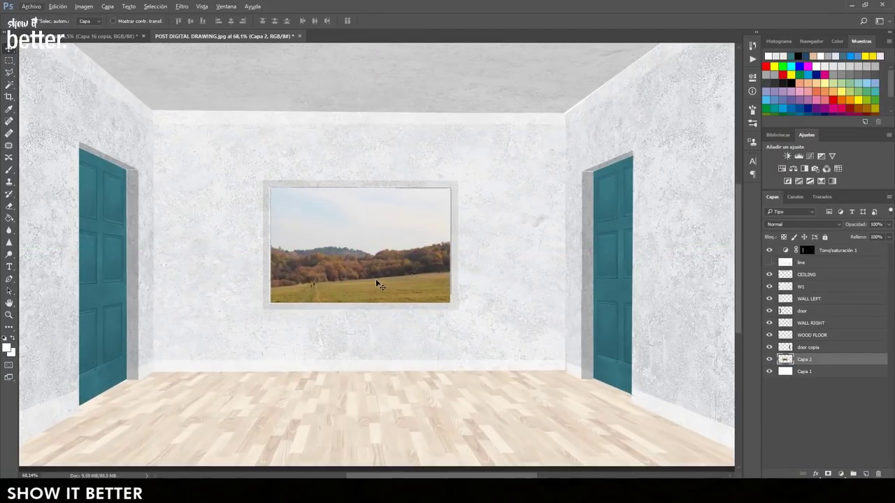
- Desaturate and lighten the landscape photo in the window opening with Hue/Saturation
key(ctrl+u)
drag(652, 223, 690, 234)
key(Return)
scroll(400, 244, down, 8)
scroll(370, 261, up, 14)
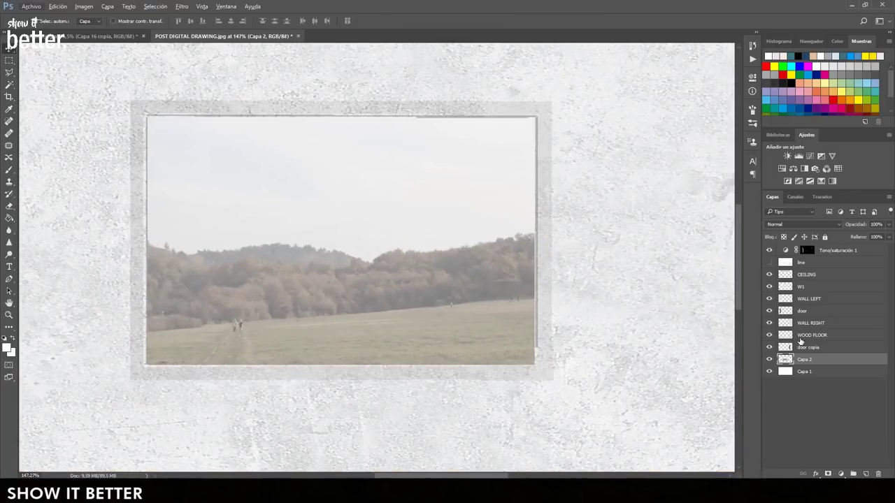
- On a new layer above CEILING, fill crossing vertical and horizontal window bars with white and grey them with Hue/Saturation
click(821, 277)
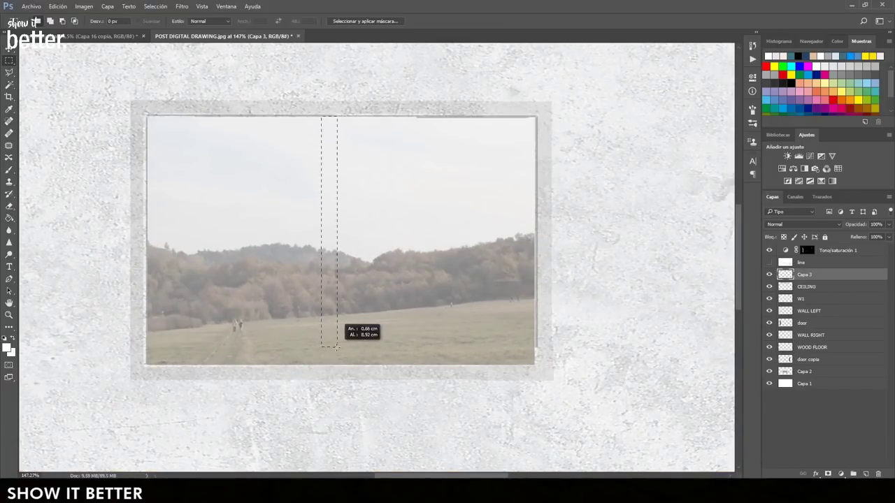
key(v)
click(803, 373)
click(332, 298)
click(430, 186)
drag(331, 165, 363, 173)
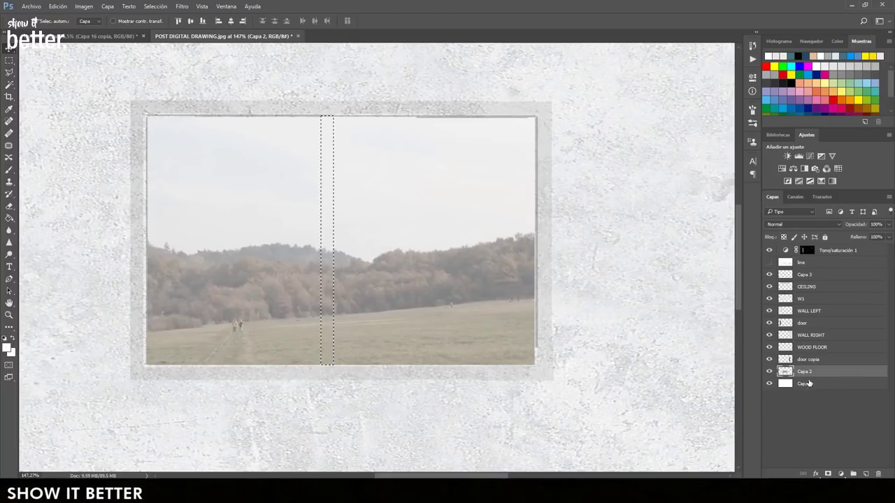
key(ctrl+d)
scroll(380, 283, down, 8)
key(m)
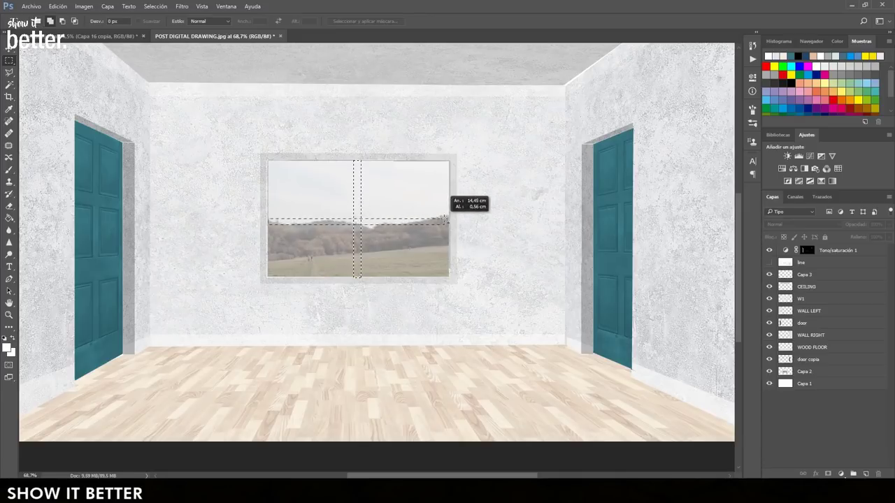
scroll(412, 224, up, 3)
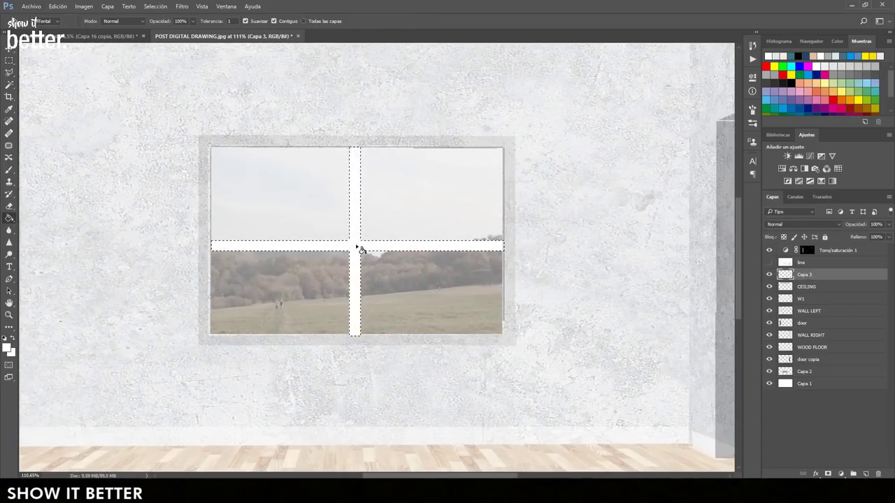
key(ctrl+u)
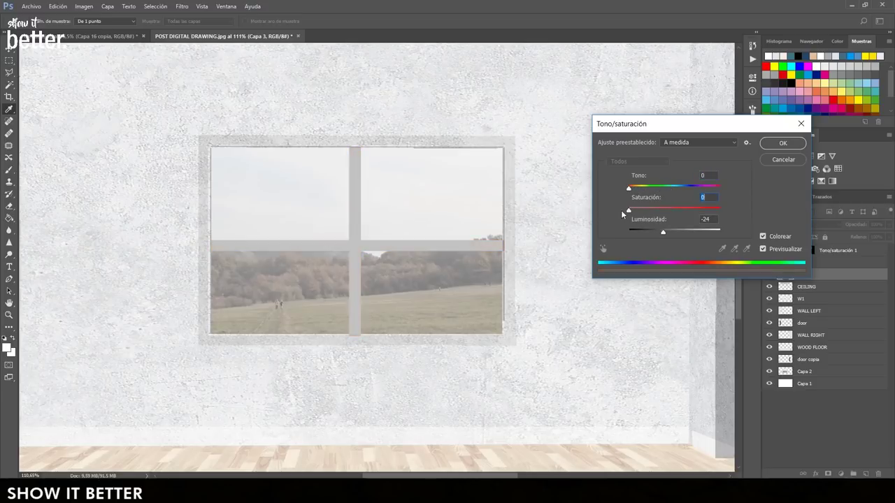
click(777, 144)
- Clone the W1 wall texture onto the window bars on Capa 3 and darken them to a lightness of -17
ctrl+click(786, 276)
key(s)
click(801, 299)
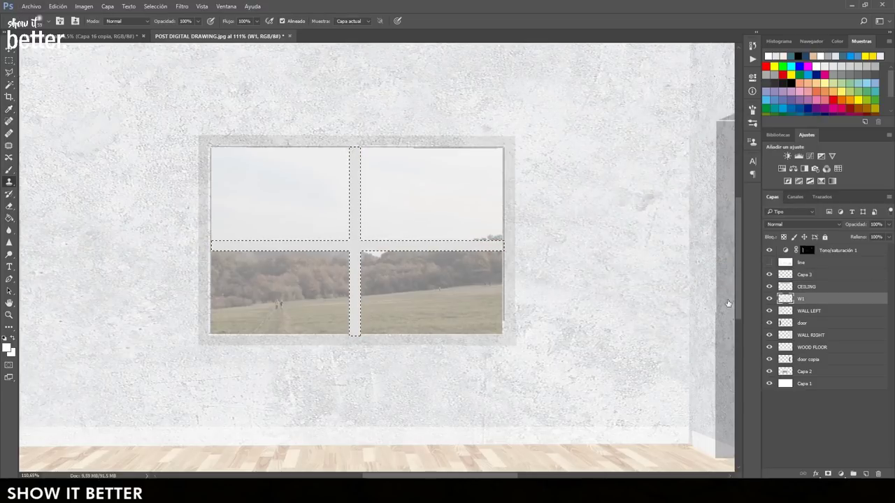
alt+click(585, 390)
click(810, 277)
drag(451, 251, 391, 250)
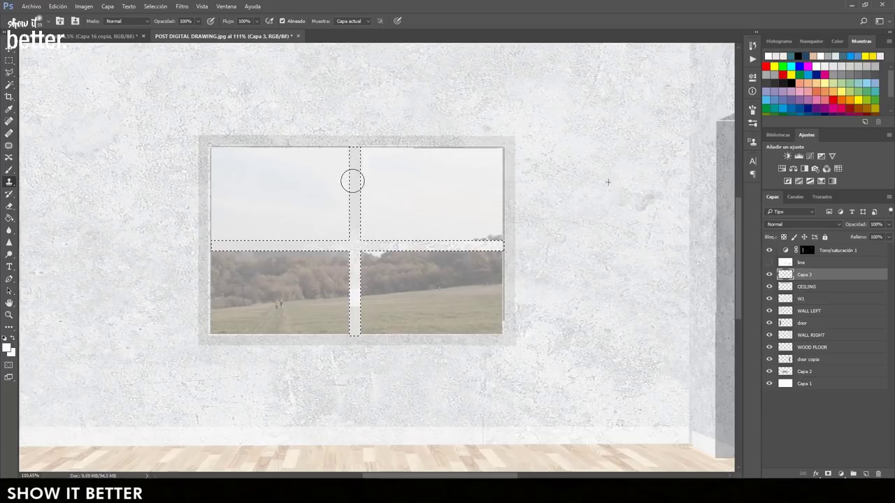
key(alt+bracketleft)
key(alt+bracketleft)
key(alt+bracketright)
key(alt+bracketright)
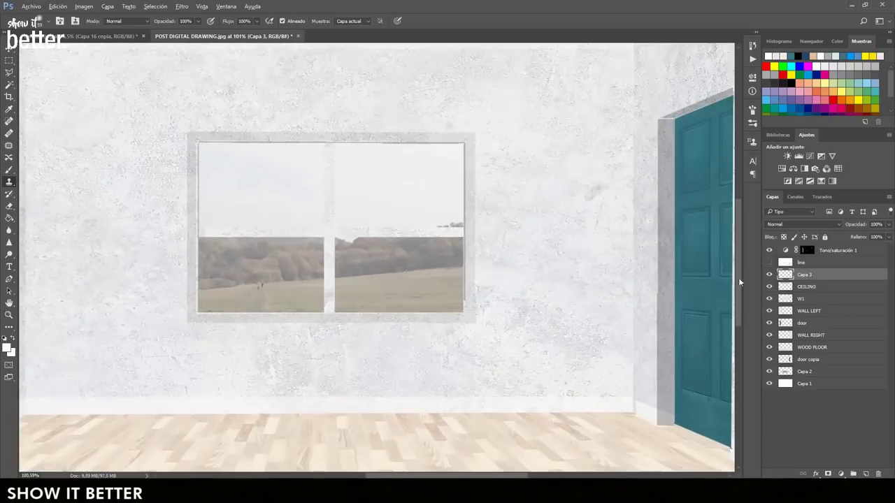
key(ctrl+u)
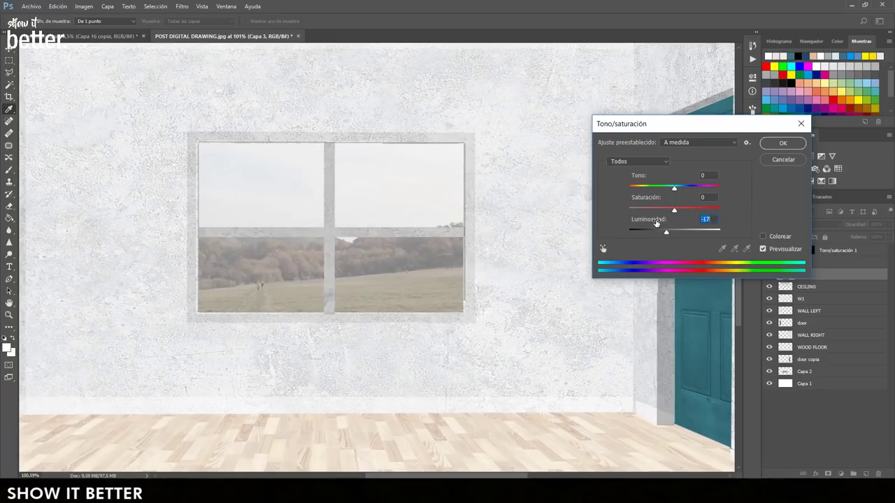
key(Return)
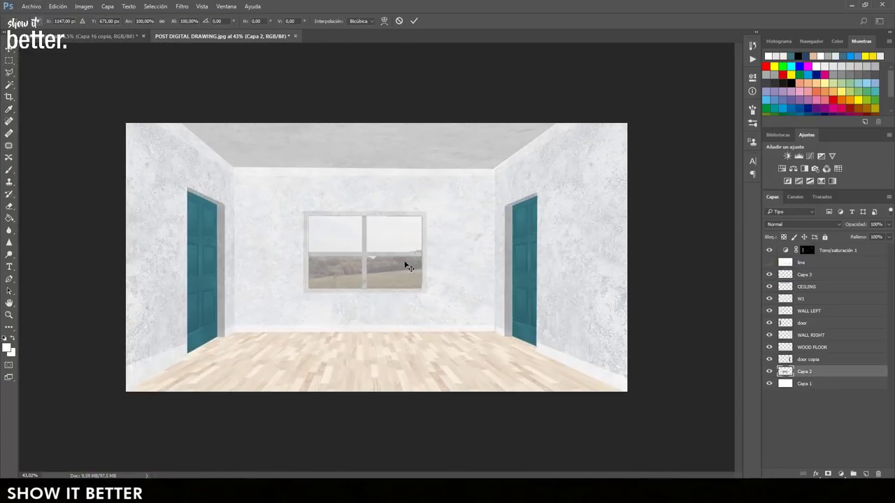
- Scale the landscape photo down to about 79% and reposition it behind the window
drag(409, 267, 388, 298)
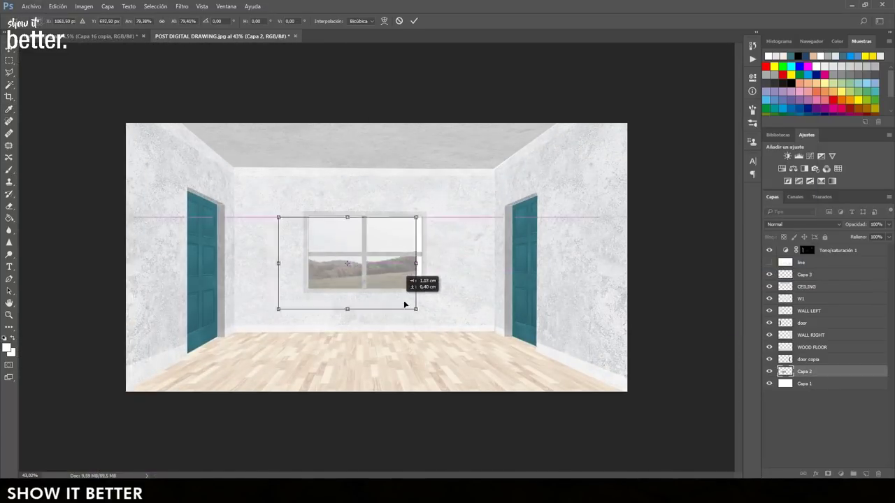
key(Return)
key(ctrl+0)
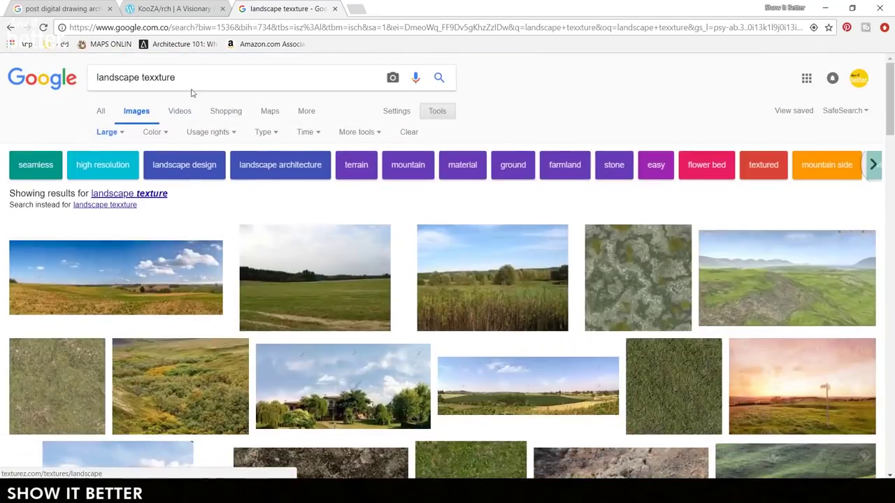
- Switch to the browser, search Google Images for "carpet arabian", and paste a red rug photo into the drawing above Capa 3
triple_click(192, 82)
text(carpet arabian)
key(Return)
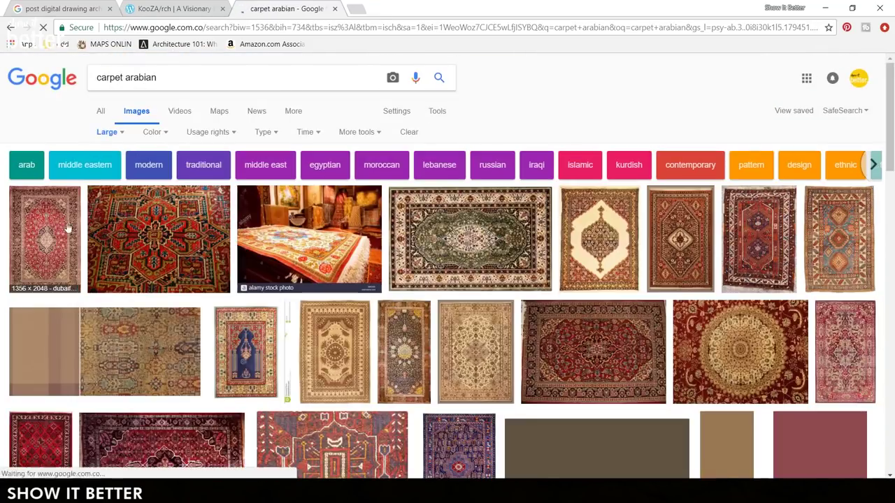
click(676, 237)
scroll(420, 299, down, 3)
scroll(414, 302, up, 5)
scroll(408, 308, down, 3)
right_click(344, 254)
click(429, 387)
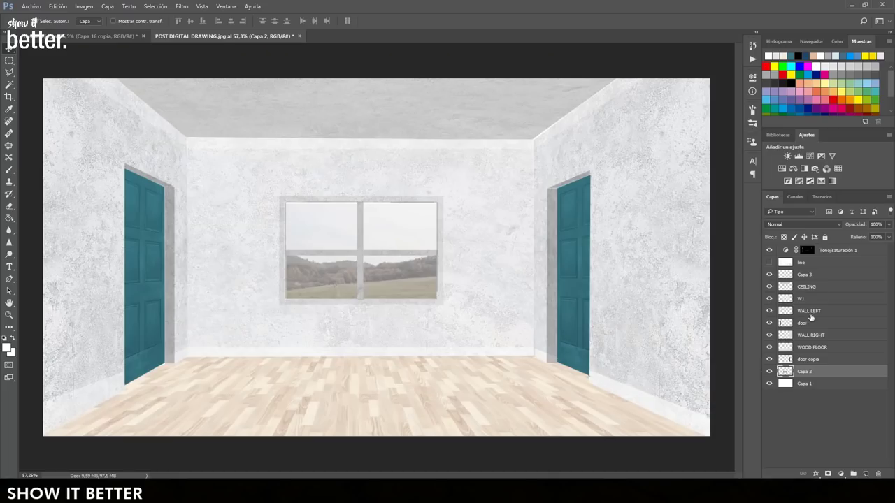
key(ctrl+v)
key(ctrl+t)
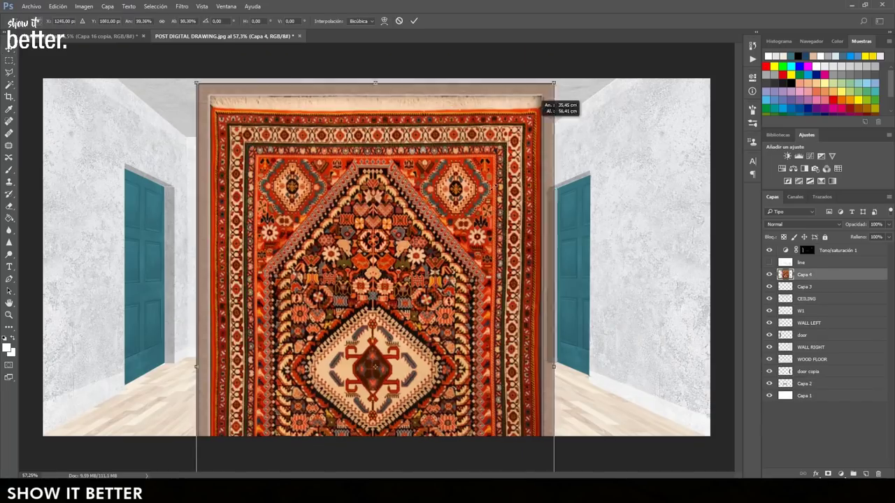
drag(493, 187, 368, 371)
drag(300, 426, 433, 203)
scroll(420, 279, down, 4)
drag(472, 372, 483, 206)
drag(458, 232, 397, 350)
drag(247, 336, 272, 347)
drag(437, 337, 421, 346)
drag(438, 455, 481, 421)
drag(249, 455, 217, 402)
drag(481, 422, 468, 408)
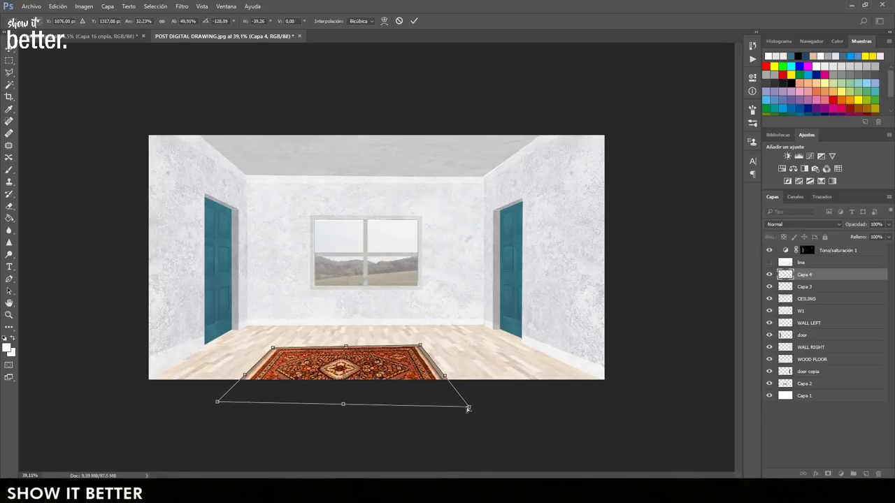
drag(424, 348, 426, 349)
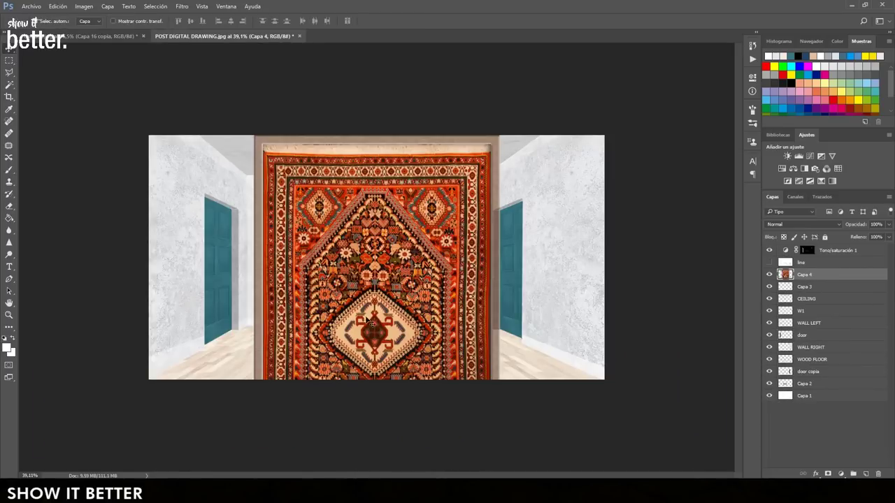
- Scale and rotate the rug sideways, and distort its corners so it lies in perspective on the floor below the window
drag(499, 135, 369, 343)
drag(474, 323, 398, 256)
drag(211, 278, 216, 276)
drag(316, 421, 378, 342)
drag(373, 301, 371, 345)
drag(286, 412, 223, 401)
drag(469, 409, 505, 401)
drag(462, 345, 456, 343)
drag(367, 345, 368, 342)
drag(364, 401, 363, 406)
drag(503, 405, 518, 401)
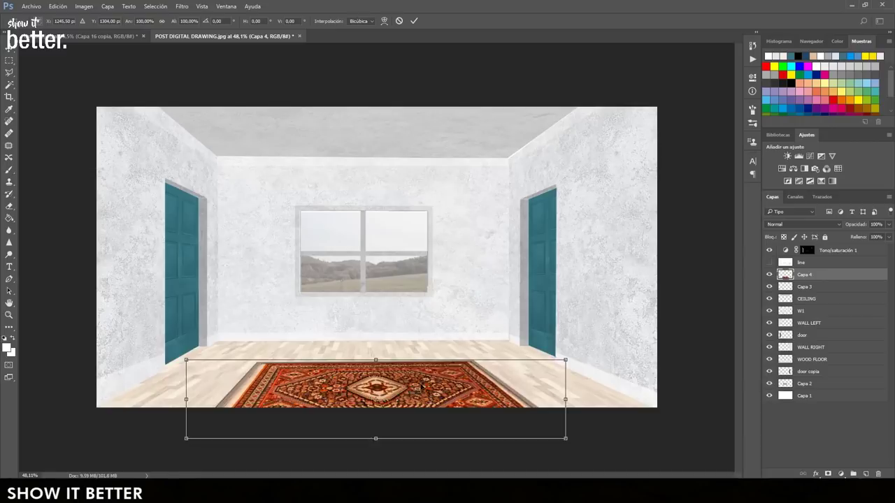
- Scale the rug down slightly at the front edge of the floor
drag(565, 359, 545, 379)
key(Return)
scroll(396, 353, down, 3)
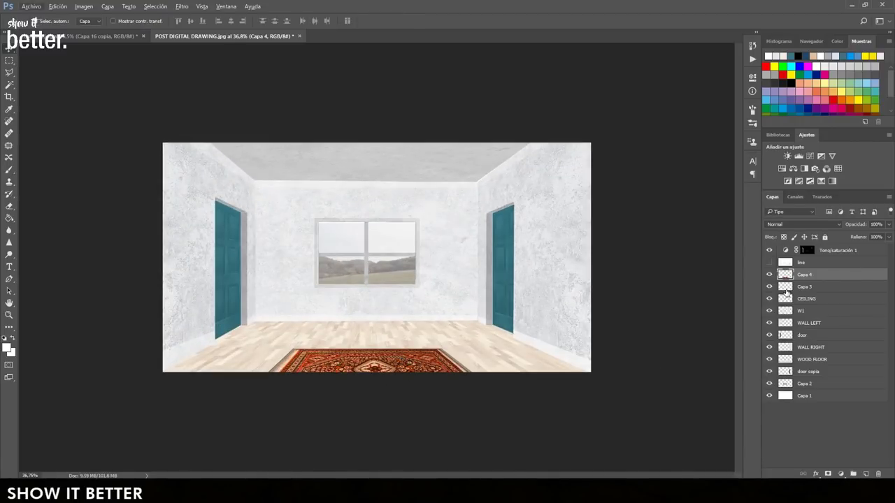
- Show the line layer over the furnished room, and switch to SketchUp to apply another default style to the view
click(769, 262)
click(811, 262)
scroll(412, 329, up, 2)
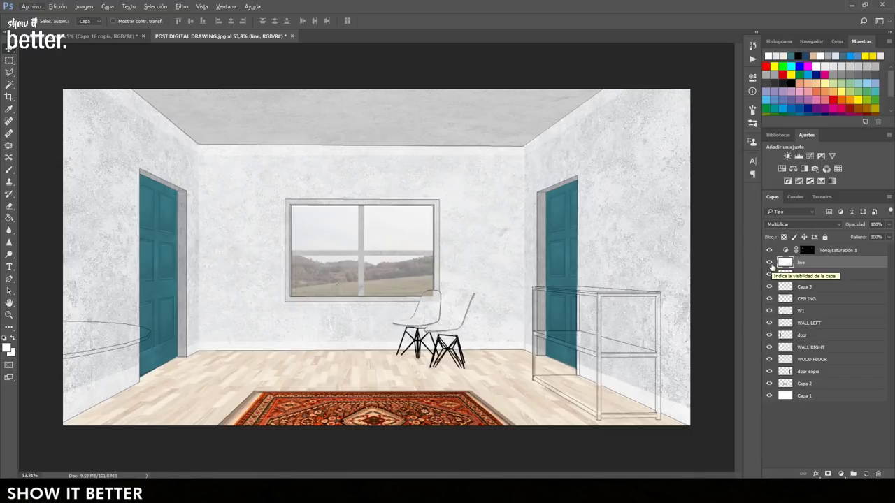
scroll(454, 345, up, 3)
scroll(455, 345, up, 2)
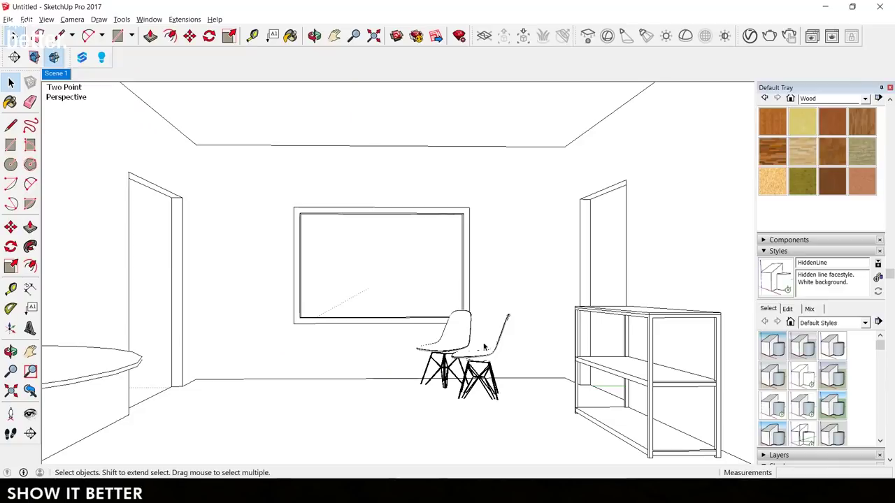
click(773, 376)
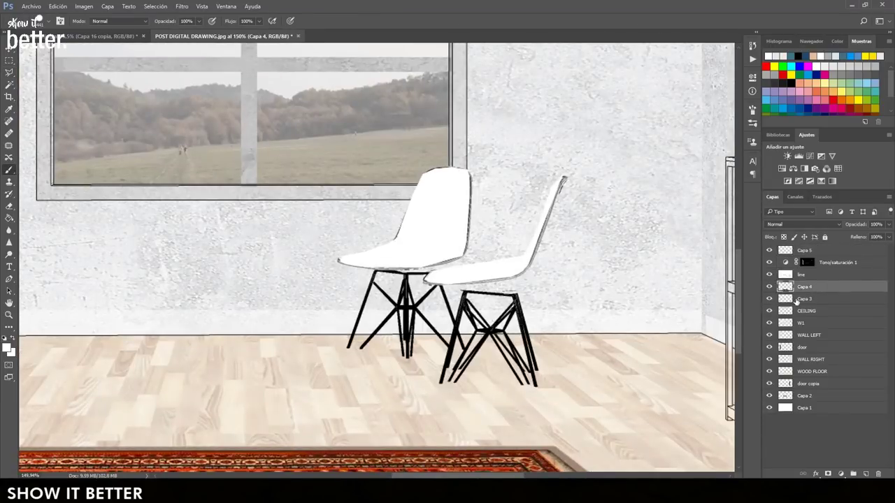
- Move the window bars layer Capa 3 directly below Capa 5, and make Capa 5 the active layer
drag(796, 301, 797, 256)
scroll(678, 294, up, 4)
click(809, 251)
- Paint straight light beige strokes over the left chair's outer leg, lower braces, central leg and upper bar on Capa 5
scroll(225, 400, up, 8)
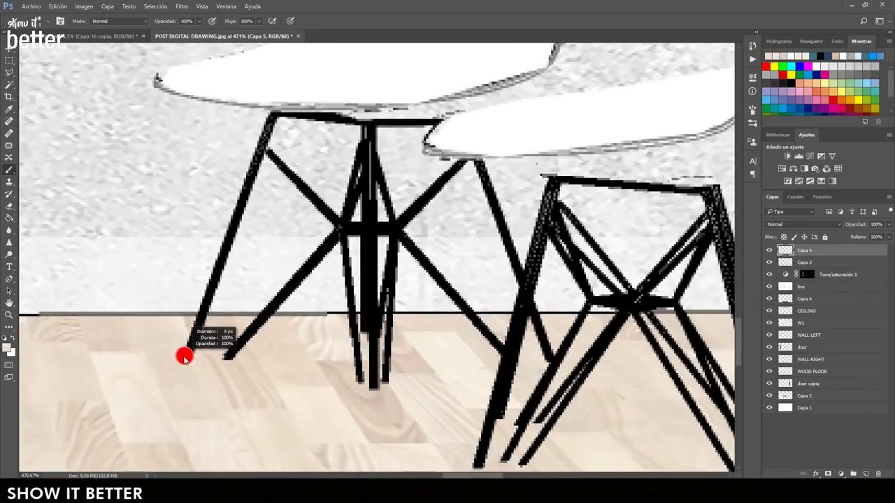
click(238, 350)
shift+click(334, 227)
shift+click(395, 229)
click(498, 352)
shift+click(397, 234)
click(372, 383)
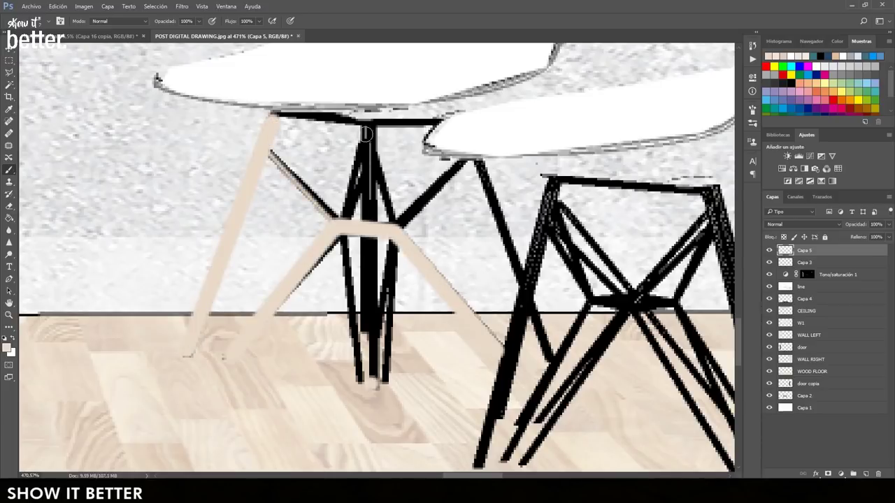
shift+click(369, 125)
shift+click(275, 116)
- Paint the left chair's remaining braces and the right chair's legs with the same beige strokes
click(467, 161)
shift+click(397, 226)
click(384, 382)
shift+click(397, 237)
shift+click(361, 382)
scroll(91, 119, down, 3)
click(382, 377)
shift+click(436, 167)
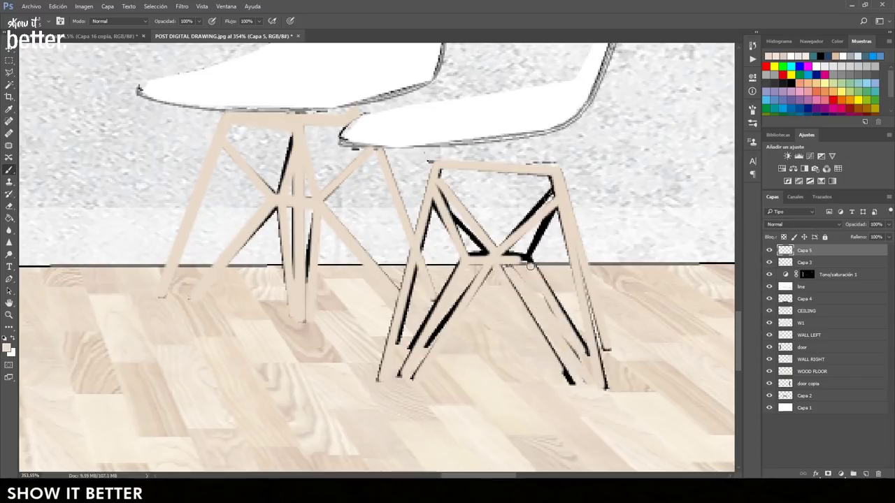
- Hide the line layer to check the painted legs of both chairs
scroll(530, 266, down, 10)
scroll(473, 242, up, 8)
click(769, 287)
scroll(453, 326, down, 14)
scroll(447, 322, up, 12)
- Select the legs of both chairs without the seats and darken them to a lightness of -19 with Hue/Saturation
key(v)
key(m)
drag(584, 411, 291, 238)
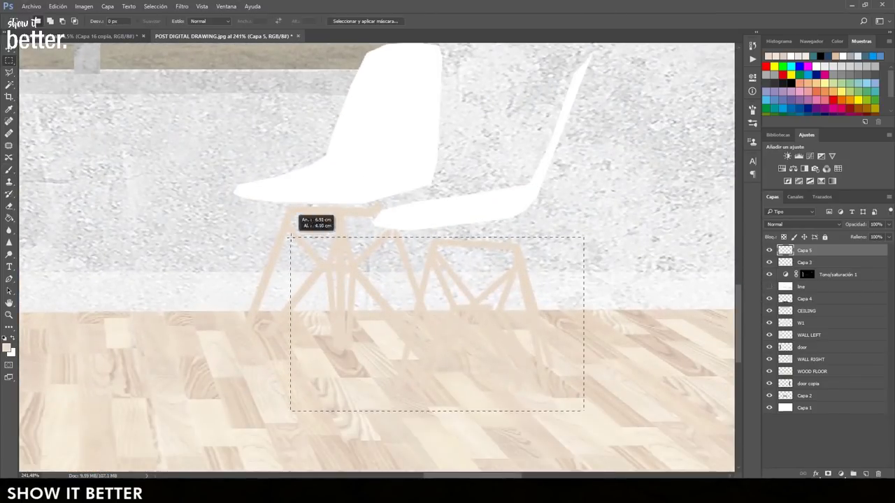
drag(235, 201, 325, 372)
scroll(349, 335, up, 6)
drag(359, 299, 326, 419)
drag(348, 269, 426, 315)
key(l)
click(364, 264)
click(350, 250)
key(ctrl+u)
drag(661, 224, 647, 224)
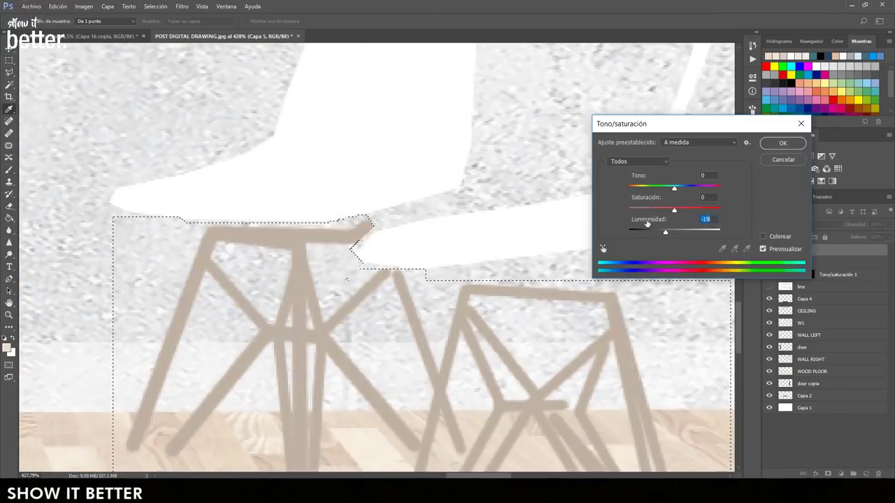
click(781, 143)
key(ctrl+d)
- Show the line layer again, and pick a new light foreground colour and brush size for shading on Capa 5
scroll(458, 380, down, 8)
click(769, 286)
click(805, 250)
key(b)
click(7, 349)
click(547, 287)
click(775, 273)
alt+right_click(380, 323)
right_click(380, 324)
- Select the chair seats' thin outer edges with the lasso and brush light grey shading inside, with the line layer hidden
key(l)
scroll(691, 105, up, 2)
shift+click(619, 326)
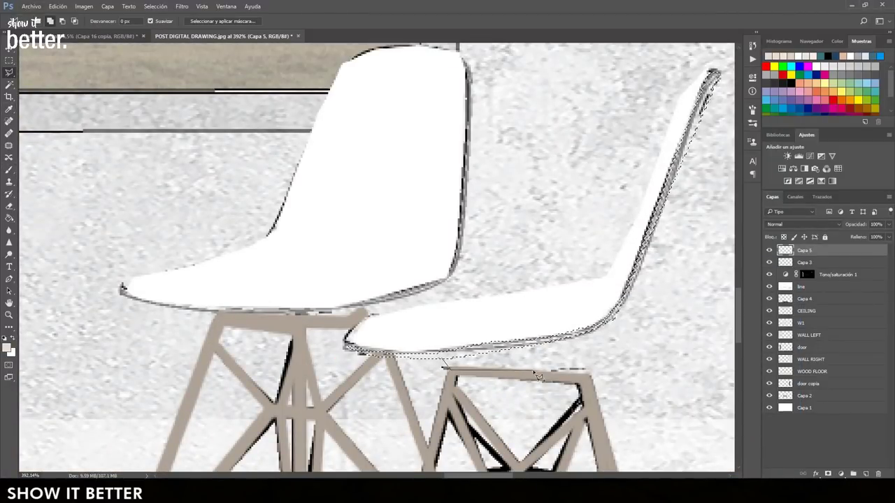
click(586, 374)
scroll(289, 301, up, 3)
scroll(289, 301, down, 5)
scroll(447, 280, down, 8)
click(769, 286)
click(769, 250)
click(769, 250)
key(b)
drag(535, 217, 433, 328)
key(Return)
key(ctrl+d)
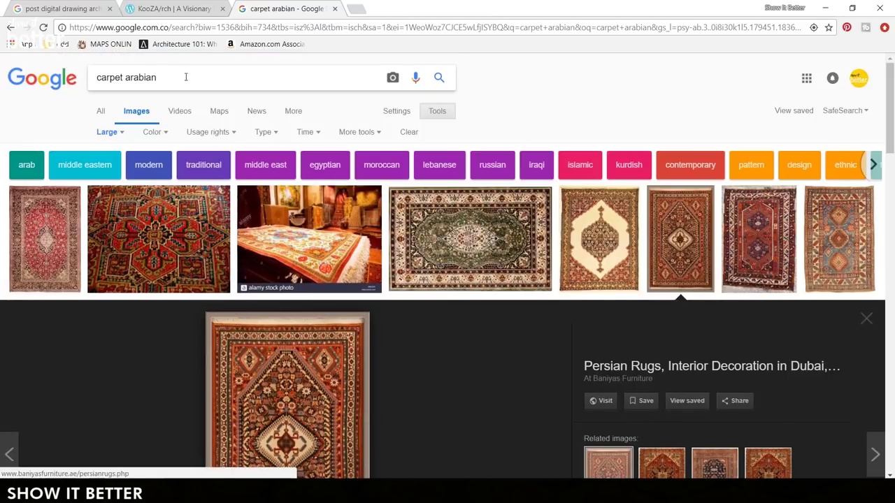
- Switch to the browser, search Google Images for "plants pot", and paste a potted snake plant photo above Capa 5
text(plants pot)
key(Return)
click(444, 313)
right_click(391, 292)
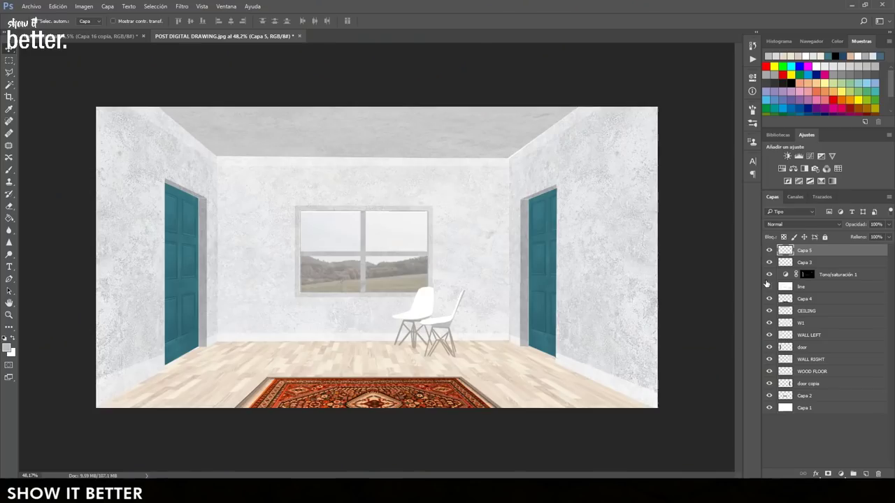
key(ctrl+v)
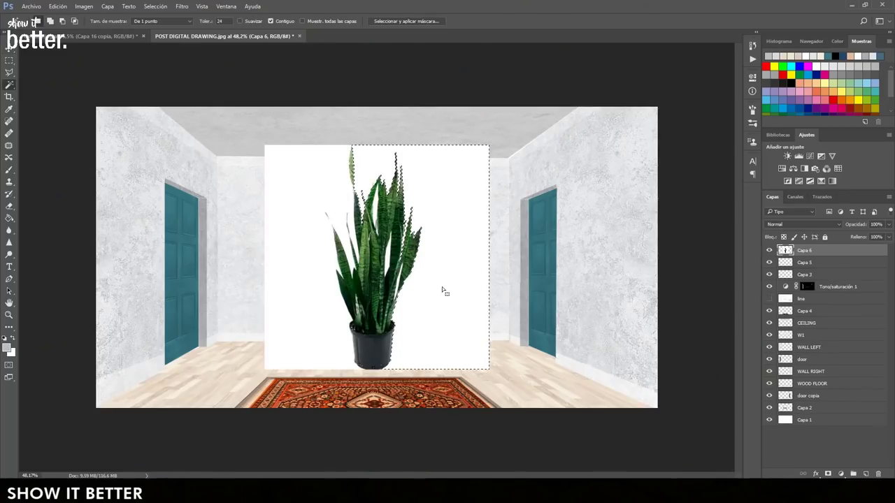
- Remove the white background on both sides of the snake plant
key(Delete)
key(ctrl+d)
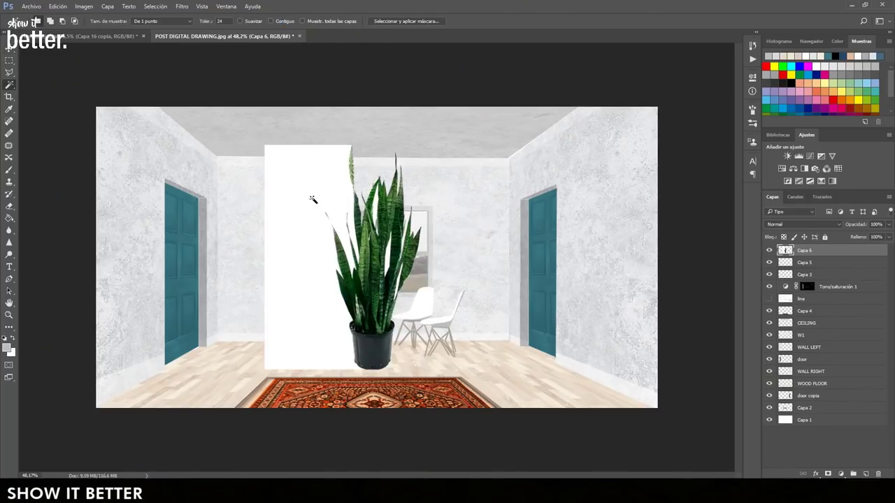
key(Delete)
key(ctrl+d)
- Scale the snake plant down and place it on the floor between the chairs and the right door
key(ctrl+t)
drag(425, 145, 359, 310)
drag(344, 369, 505, 341)
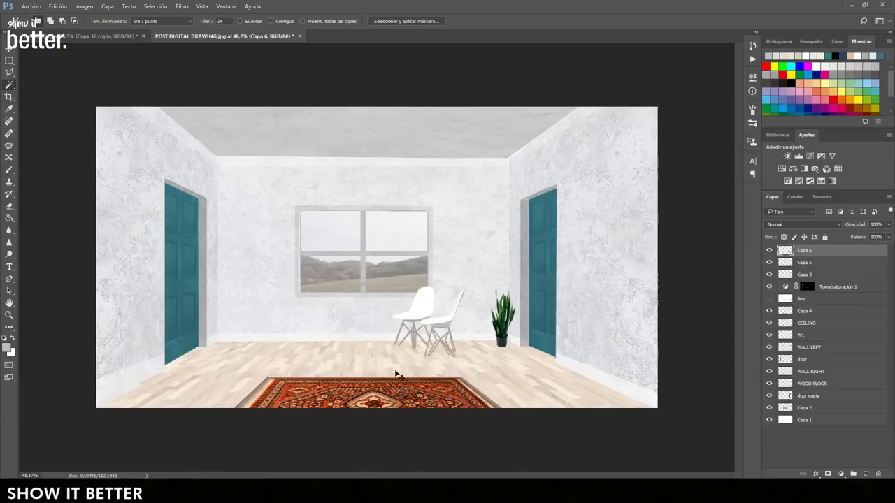
- Paste a potted palm photo as a new layer above Capa 6 and remove its white background
key(ctrl+v)
click(439, 278)
key(Delete)
key(ctrl+d)
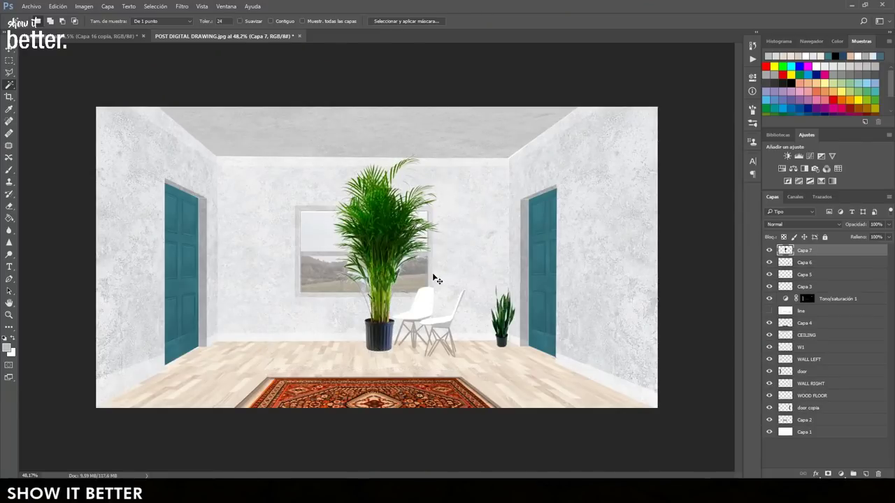
- Scale the potted palm down and place it on the floor against the back wall beside the left door
key(ctrl+t)
drag(441, 153, 404, 285)
drag(357, 334, 236, 330)
key(Return)
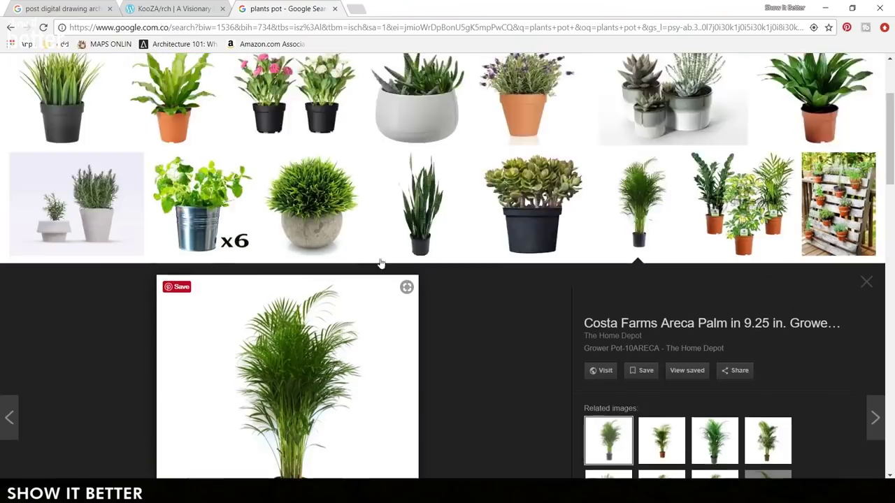
- Copy the dracaena in a terracotta pot from the browser's image results and paste it above Capa 7
click(818, 97)
right_click(250, 260)
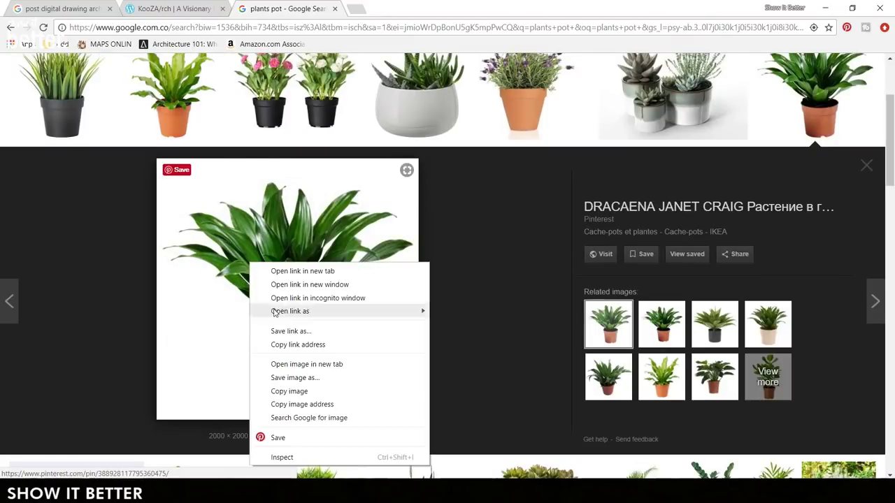
click(299, 389)
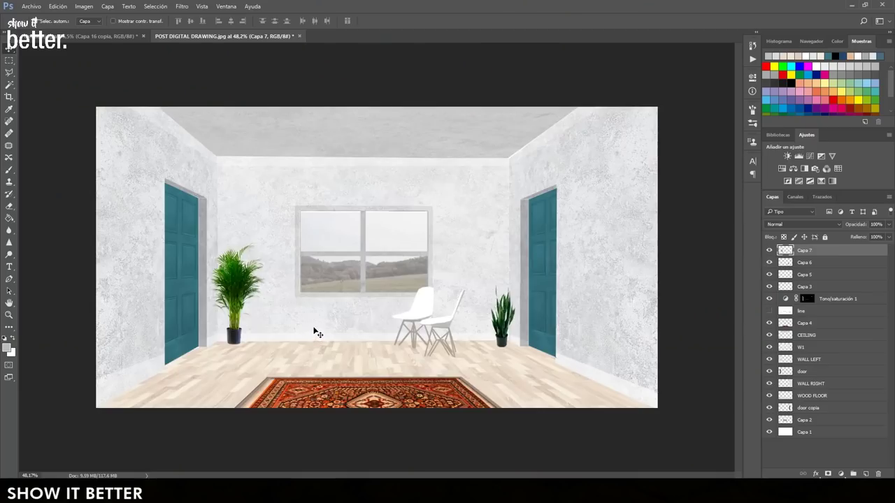
key(ctrl+v)
- Clear the dracaena's white background and place it, scaled down, on the floor just right of the palm
key(ctrl+t)
drag(377, 279, 539, 156)
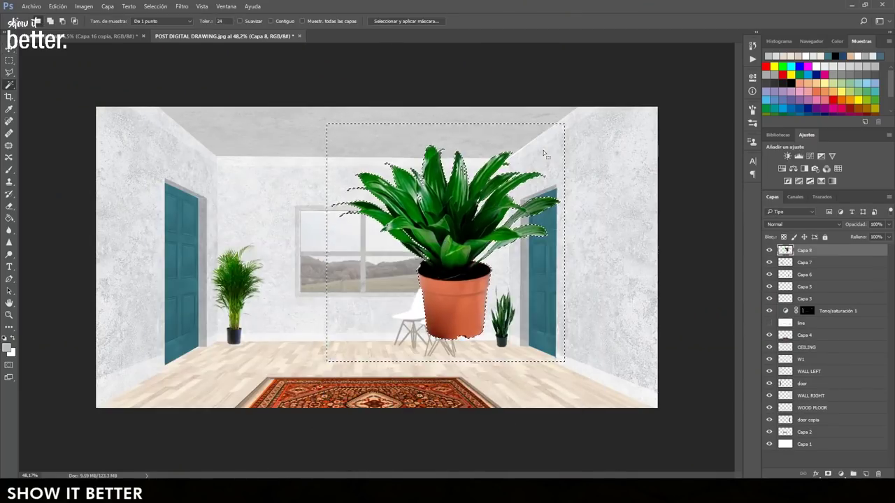
drag(561, 404, 489, 252)
drag(447, 294, 283, 318)
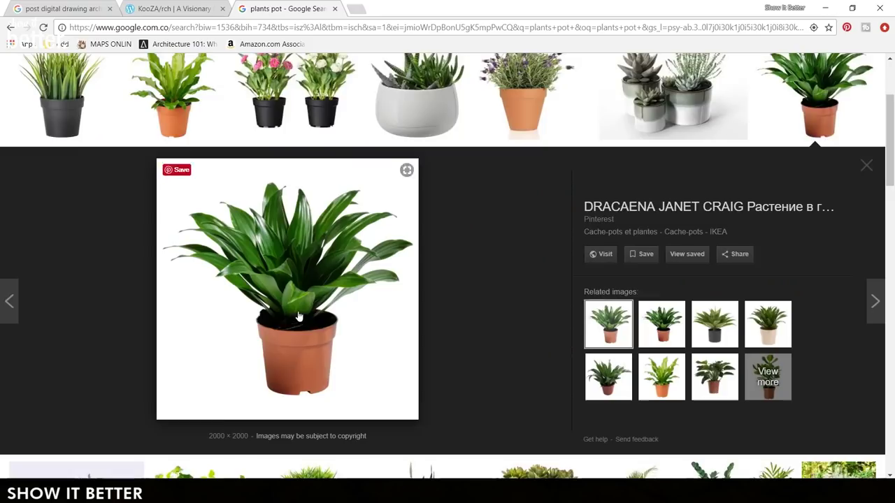
- Copy the potted grass plant in the black pot from the browser's image results and paste it above Capa 8
scroll(299, 317, up, 2)
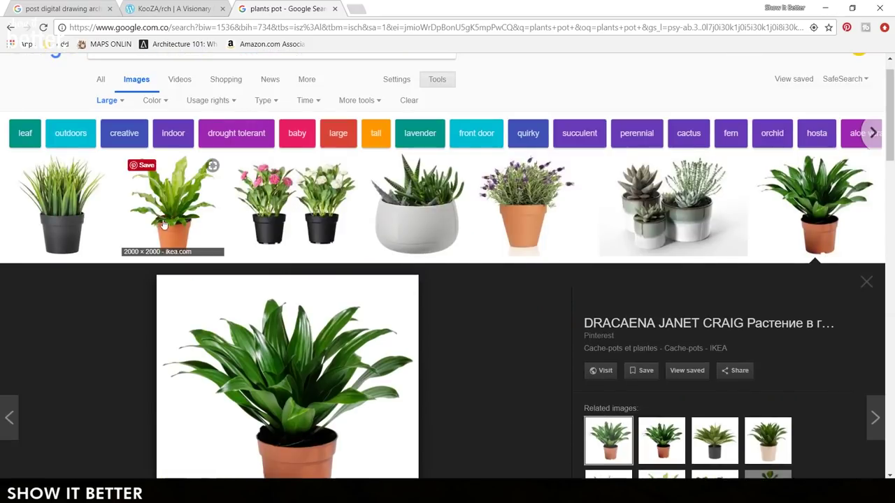
click(65, 202)
right_click(336, 292)
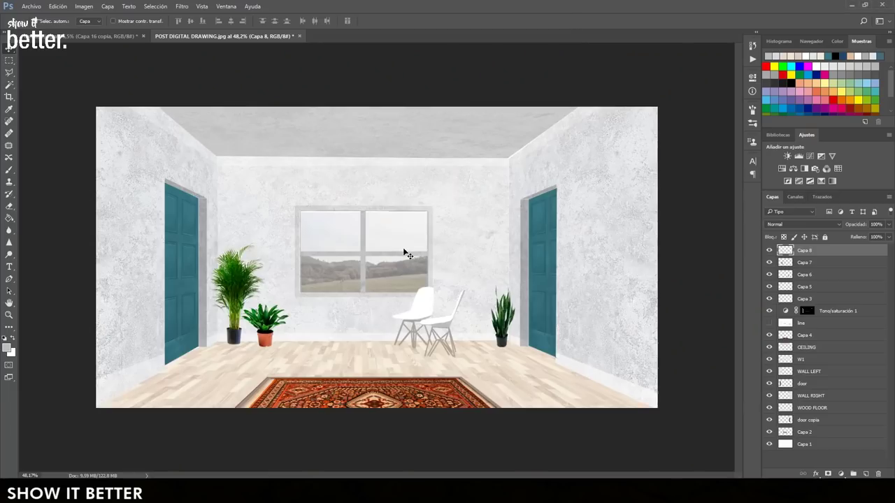
key(ctrl+v)
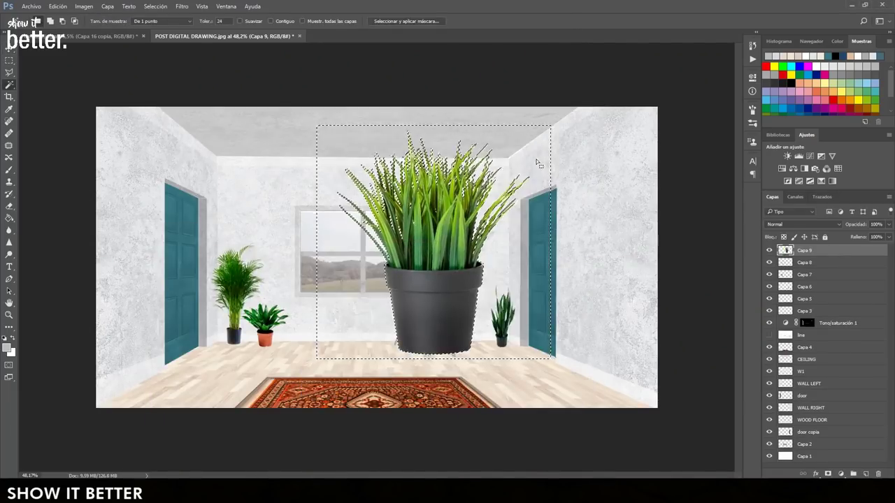
- Scale the cut-out grass plant down and place it in the front right corner of the room
key(ctrl+d)
key(ctrl+t)
drag(533, 129, 390, 295)
drag(371, 333, 660, 388)
key(Return)
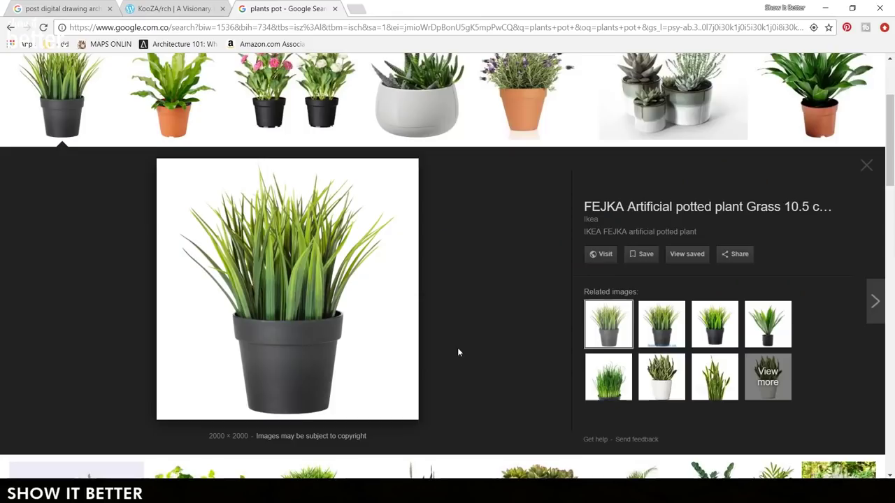
- Find a leafy plant in a white pot in the browser's image results and paste it above Capa 9
scroll(480, 316, down, 4)
scroll(480, 316, down, 5)
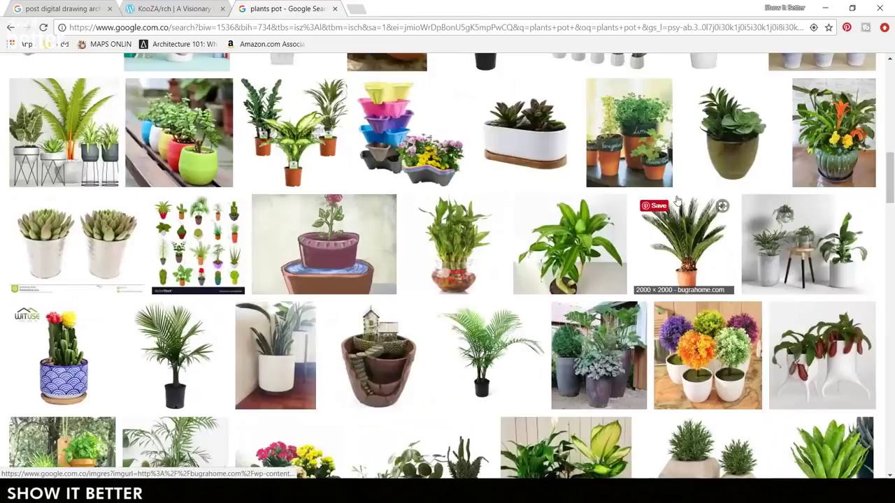
click(682, 241)
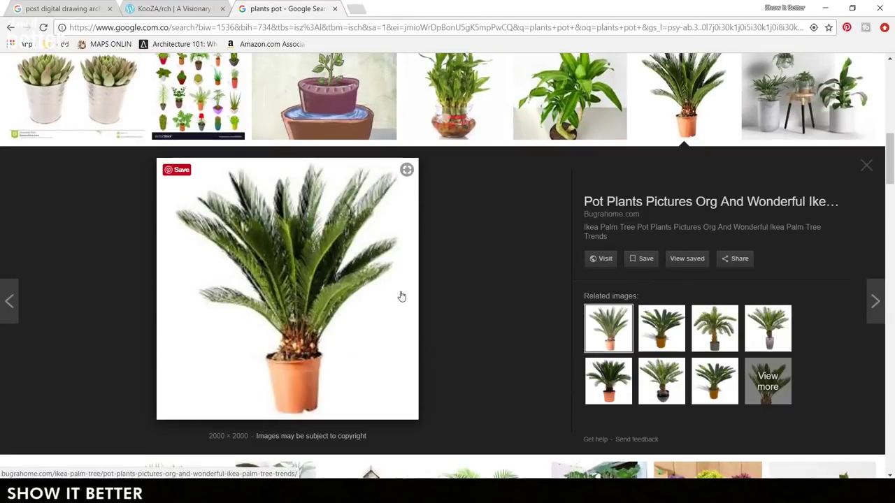
scroll(401, 296, up, 6)
click(484, 218)
scroll(484, 224, up, 3)
click(705, 262)
right_click(320, 313)
click(389, 226)
key(alt+Tab)
key(ctrl+v)
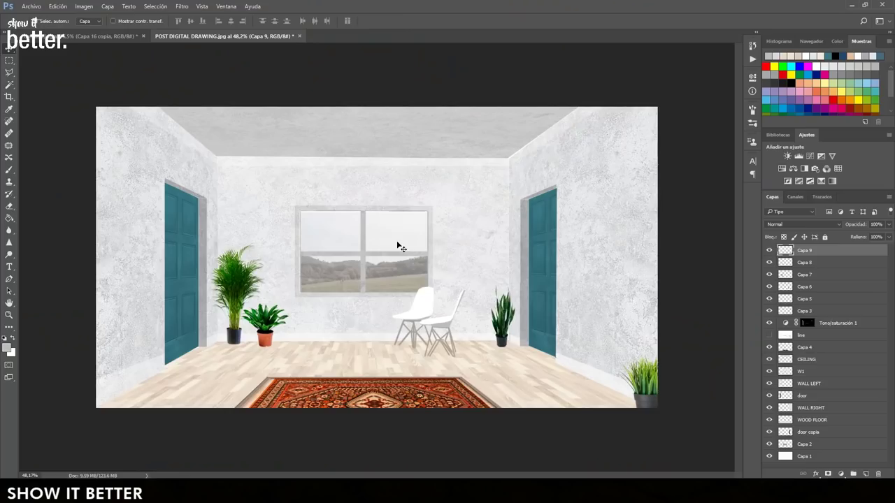
- Resize the white-potted plant and place it in the left foreground, partly cropped by the image edge
key(ctrl+t)
drag(602, 107, 433, 389)
drag(264, 444, 439, 229)
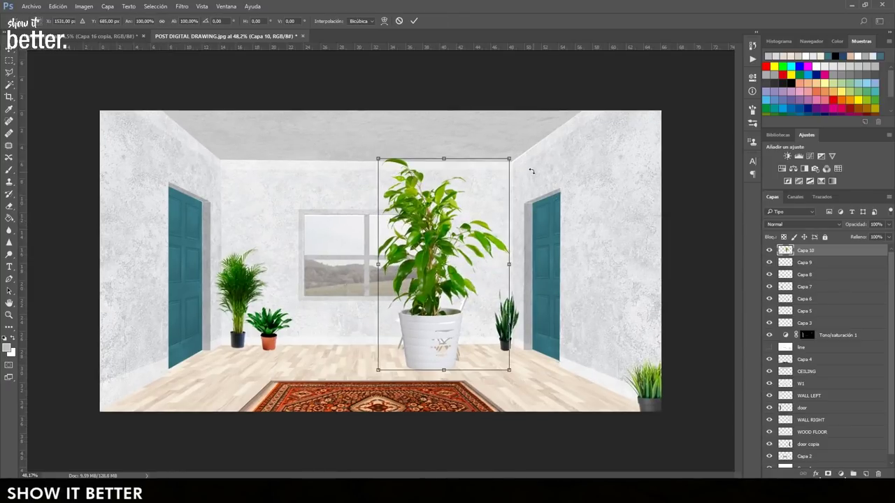
drag(510, 159, 427, 293)
drag(413, 352, 236, 360)
right_click(234, 360)
click(273, 344)
drag(203, 300, 179, 259)
drag(216, 339, 84, 407)
key(Return)
- Duplicate the dracaena and place the copy between the chairs and the snake plant
scroll(244, 368, up, 3)
key(v)
key(alt+v)
key(Escape)
drag(244, 364, 531, 371)
- Select the snake plant's layer, Capa 6, and scale the plant up beside the right door
key(w)
click(527, 287)
drag(584, 282, 586, 263)
key(Return)
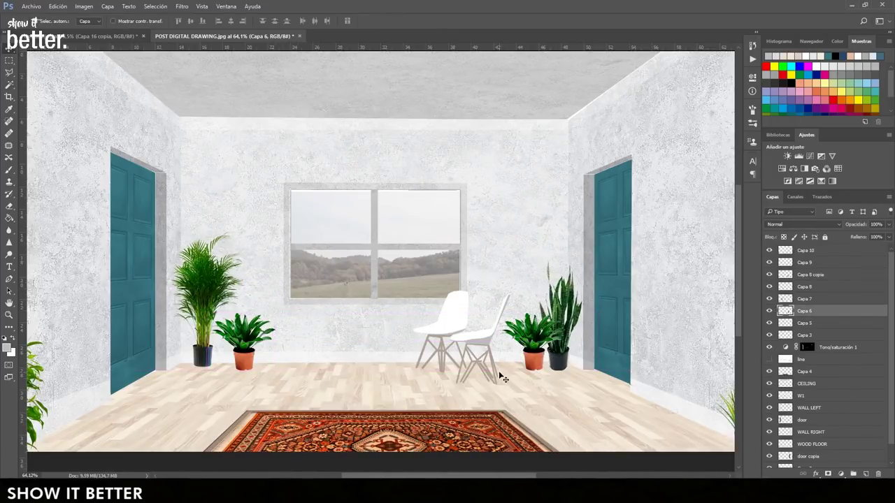
- Switch to the browser and examine the "post digital drawing architecture" image results for reference interiors and collages
scroll(370, 304, down, 1)
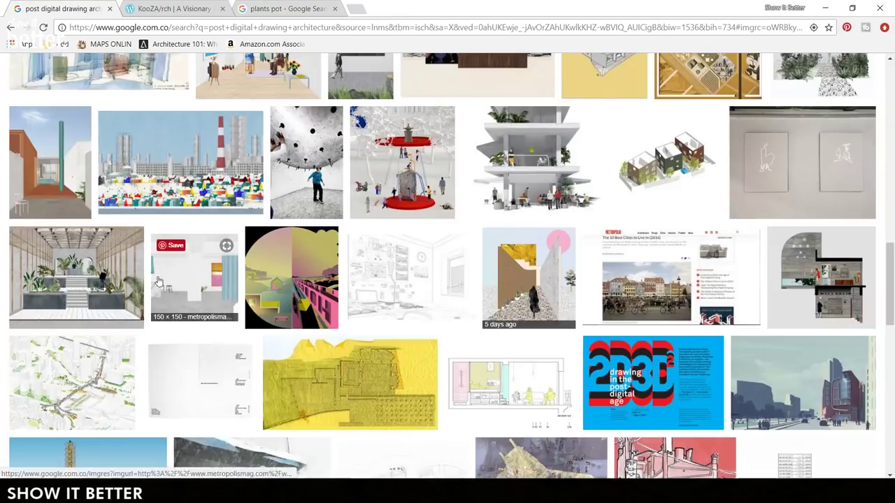
scroll(258, 320, down, 10)
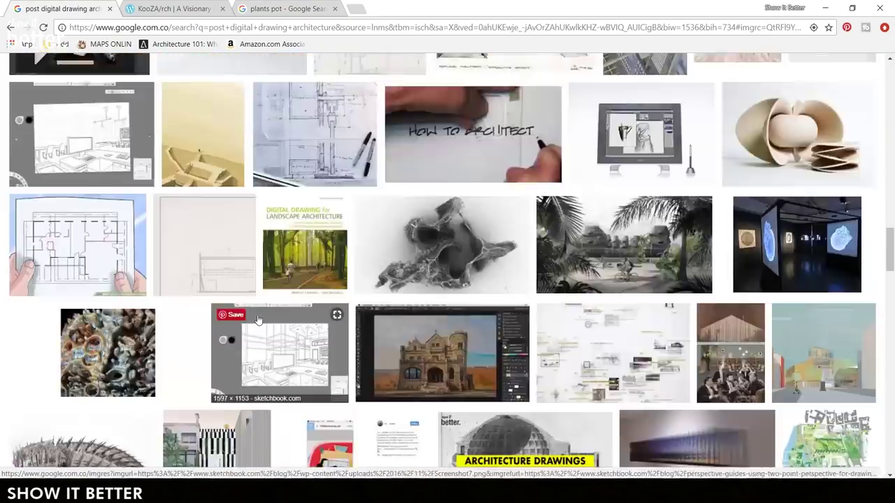
scroll(258, 320, down, 10)
drag(890, 334, 889, 70)
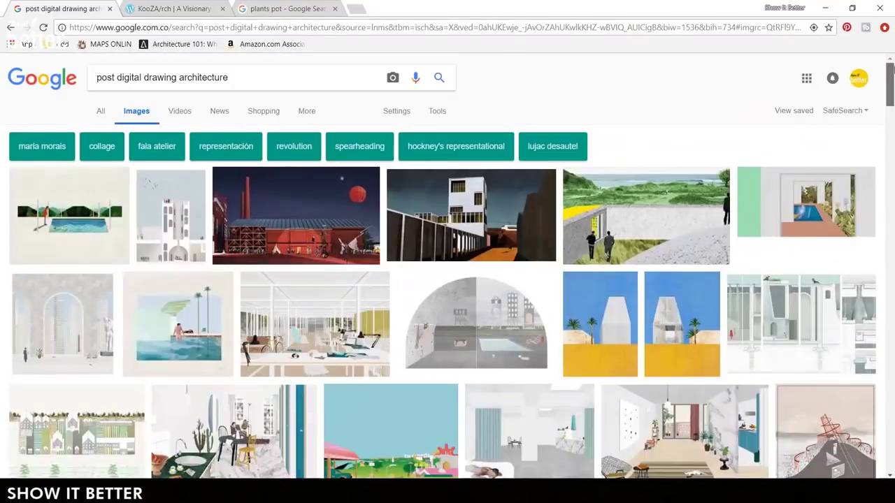
click(645, 216)
scroll(203, 386, up, 2)
click(797, 210)
scroll(330, 339, down, 5)
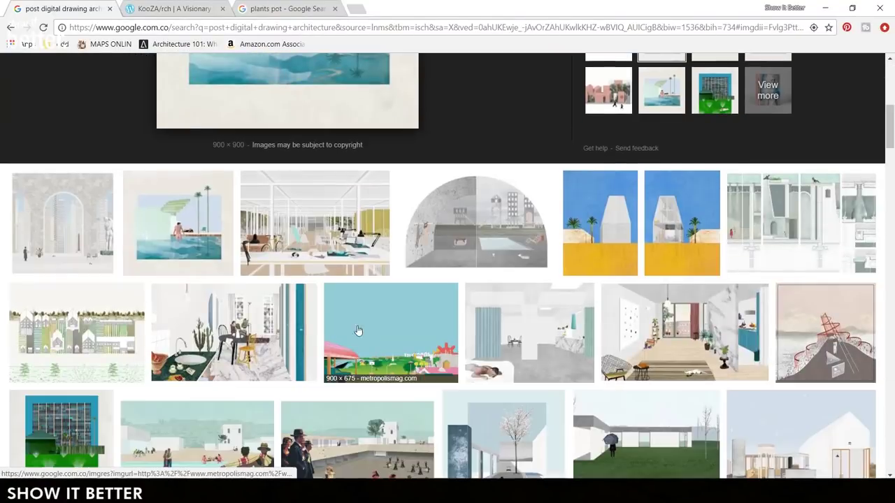
click(454, 231)
click(323, 105)
key(alt+Tab)
scroll(425, 324, up, 3)
scroll(423, 324, down, 3)
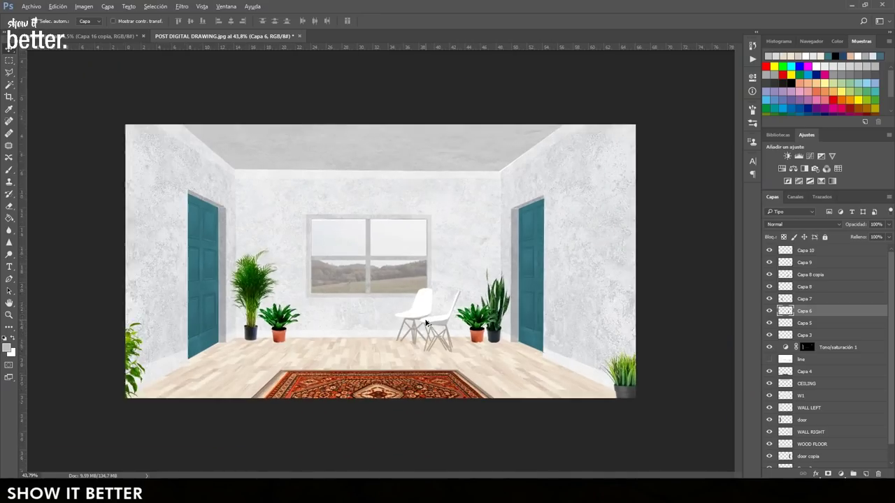
- Compare the interior with the other open Photoshop document and review the reference pages in the browser
click(124, 36)
drag(668, 321, 675, 337)
click(235, 38)
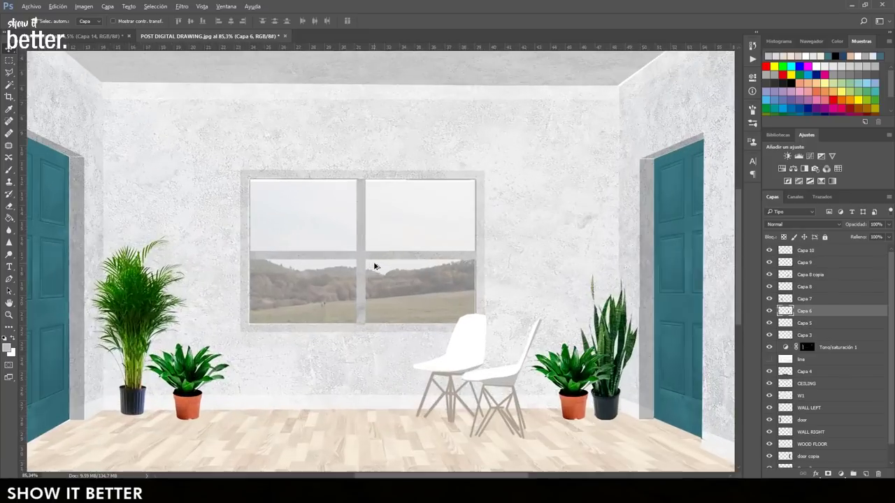
click(115, 36)
click(209, 36)
key(ctrl+0)
key(ctrl+Tab)
key(ctrl+Tab)
scroll(276, 223, down, 4)
key(ctrl+Tab)
scroll(276, 223, down, 4)
key(ctrl+Tab)
key(ctrl+Tab)
key(ctrl+Tab)
- Search Google Images for "light fixtures" and look through the results for a pendant lamp
scroll(217, 230, up, 2)
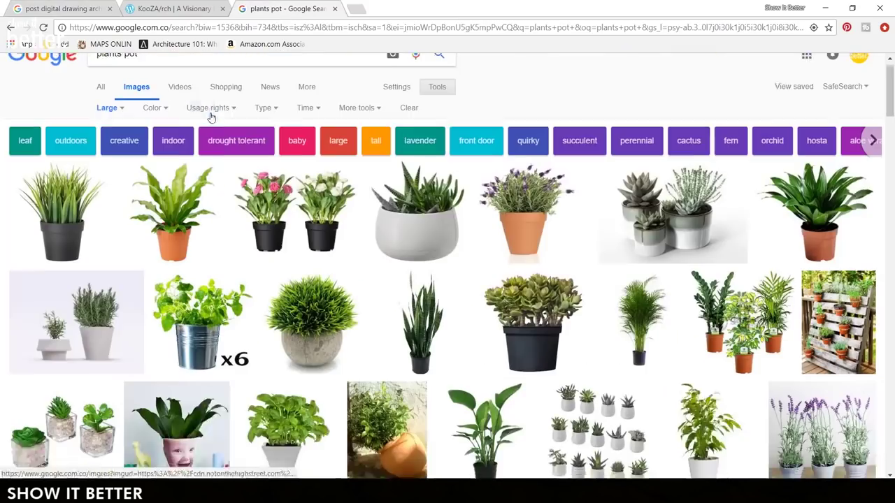
scroll(211, 117, up, 1)
drag(155, 77, 40, 95)
text(light fixtures)
key(Return)
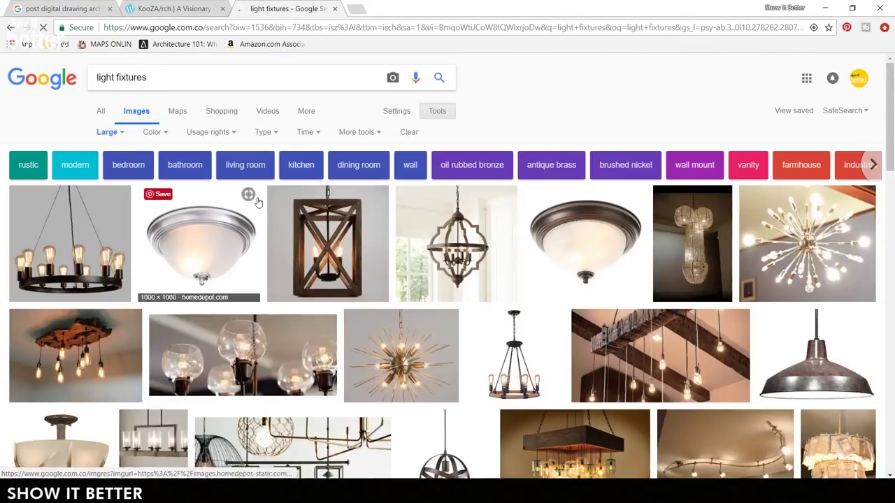
scroll(340, 274, down, 3)
scroll(339, 273, down, 15)
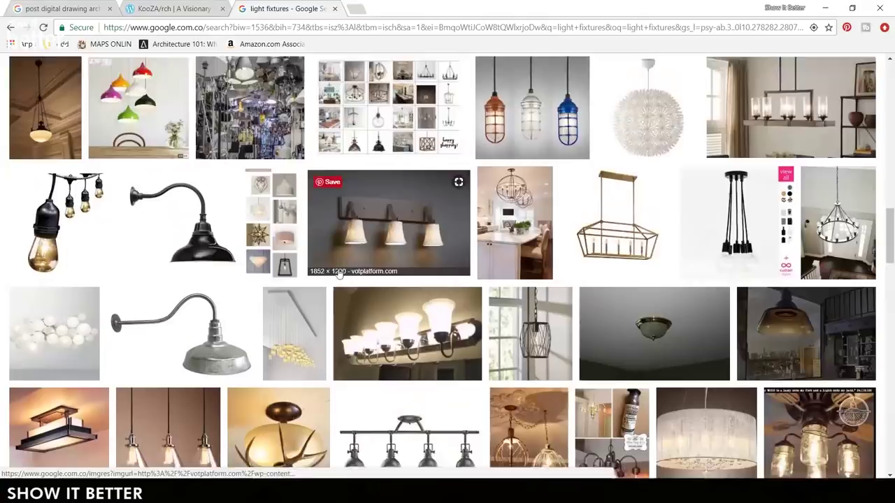
scroll(339, 273, down, 8)
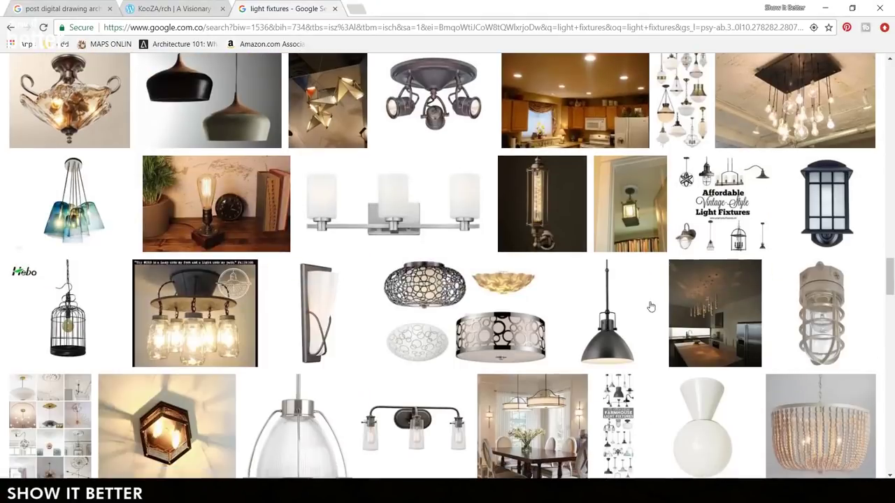
- Copy the black dome pendant lamp image and paste it into the Photoshop drawing above Capa 6
click(615, 307)
right_click(372, 276)
click(443, 406)
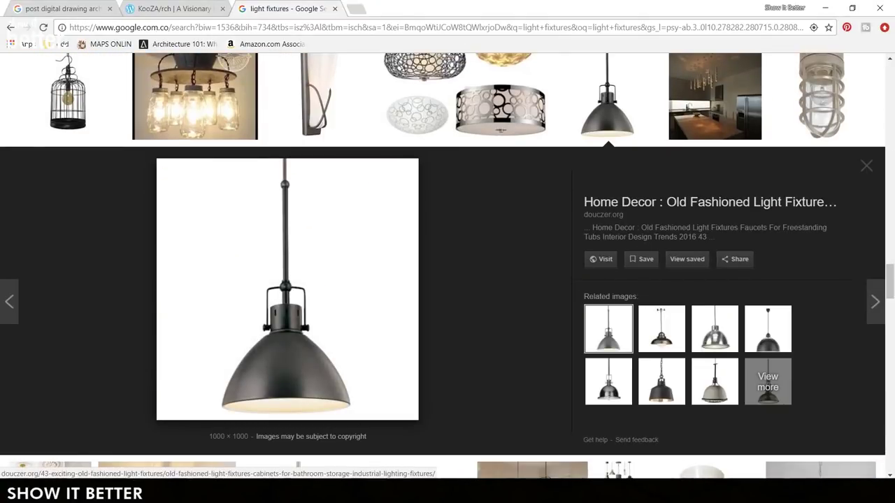
click(420, 492)
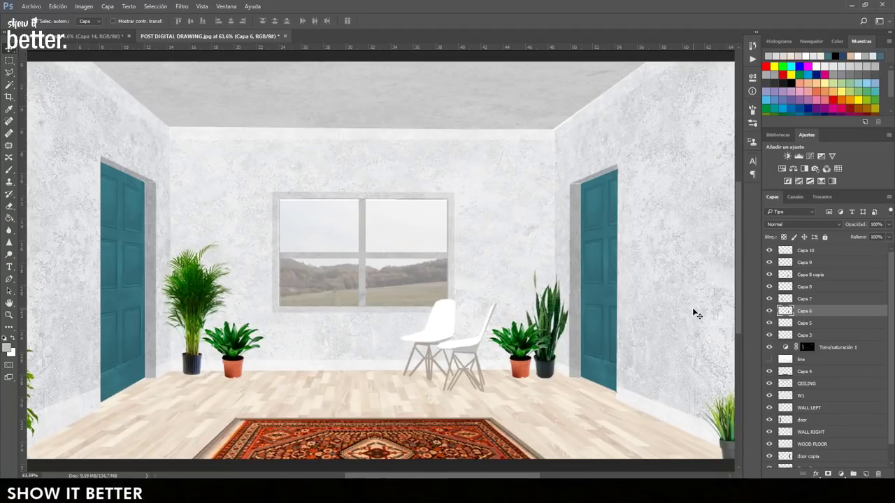
key(ctrl+v)
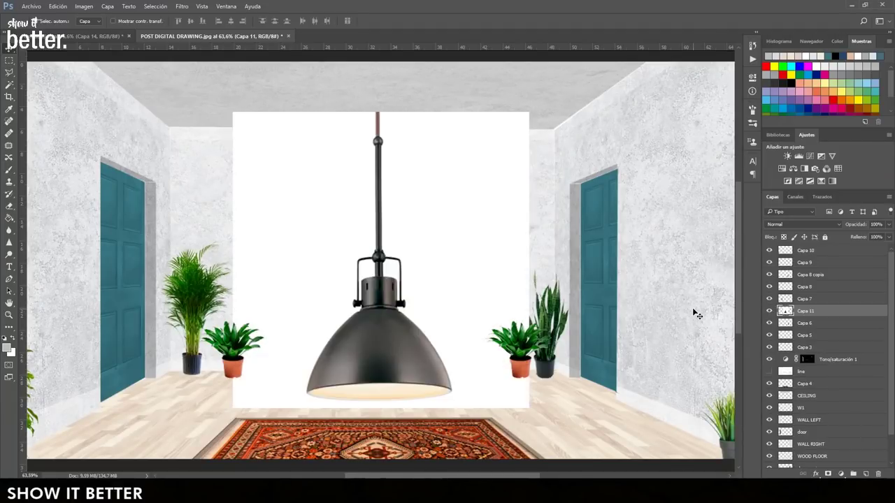
- Remove the pendant lamp's white background and scale the lamp to about 40% in front of the window
key(Delete)
key(ctrl+d)
key(ctrl+t)
drag(452, 401, 361, 219)
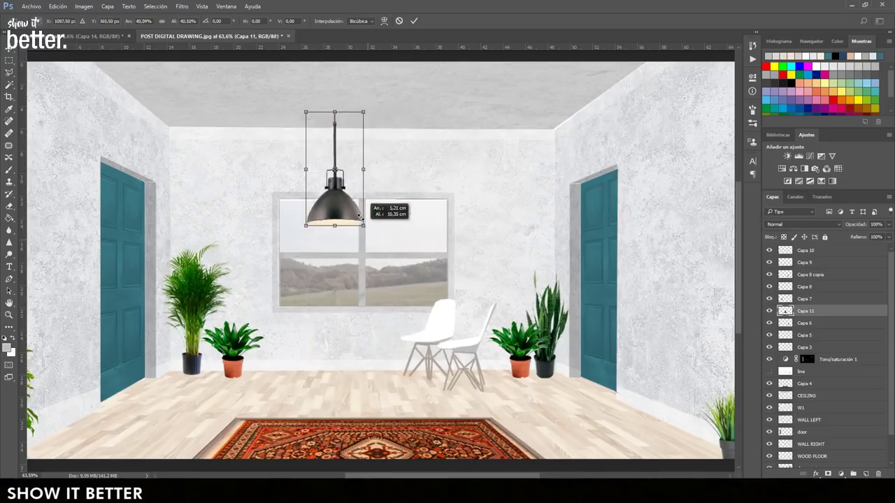
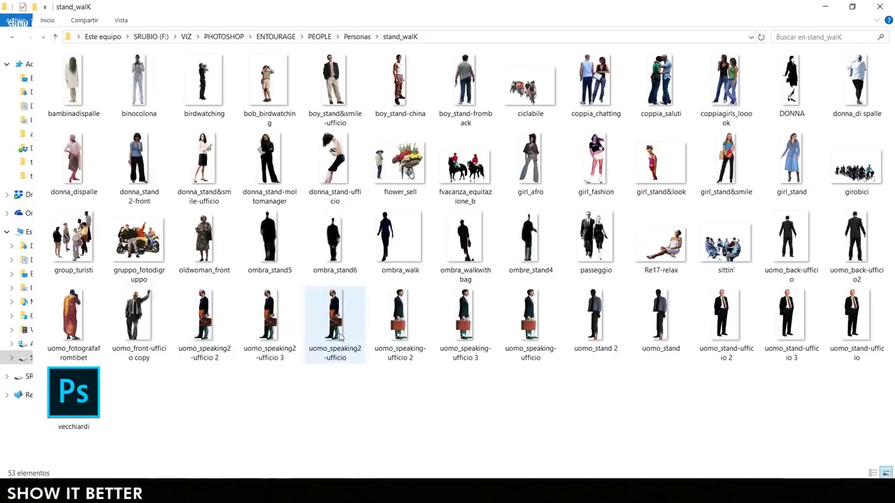
- Place the bambinadispalle figure from File Explorer's stand_walK folder above Capa 11 copia, select its white background and rasterize the layer
drag(74, 84, 192, 454)
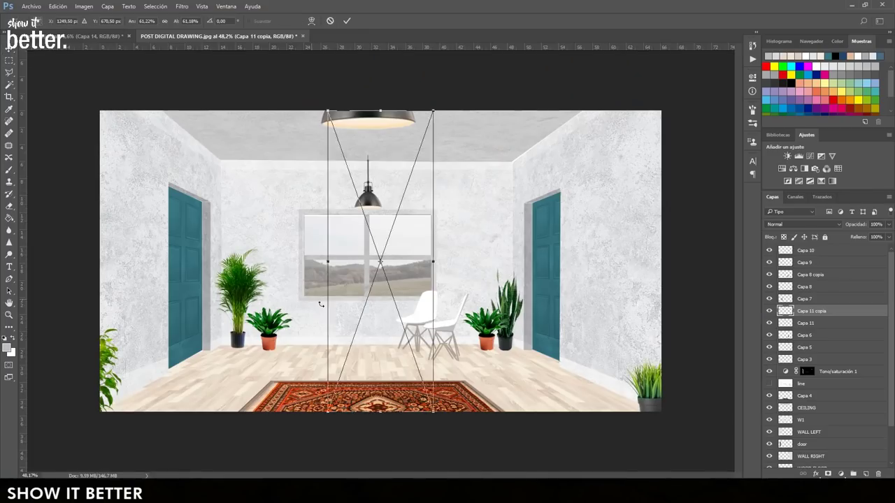
key(Return)
key(w)
click(420, 170)
right_click(814, 310)
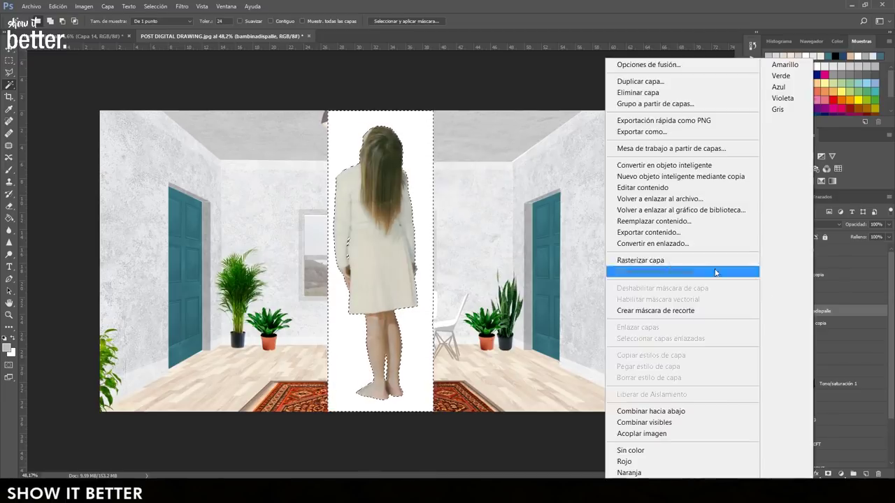
click(715, 272)
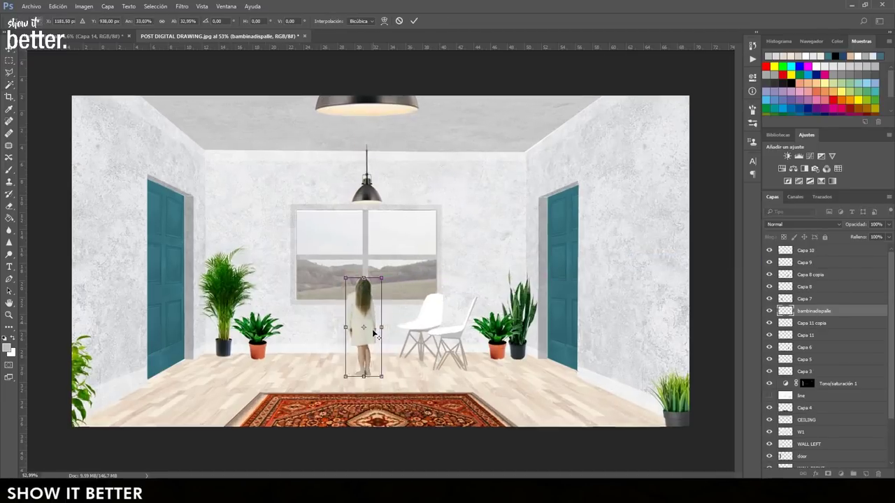
- Scale the cut-out girl down and stand her on the floor in front of the window, left of the chairs
scroll(374, 335, up, 14)
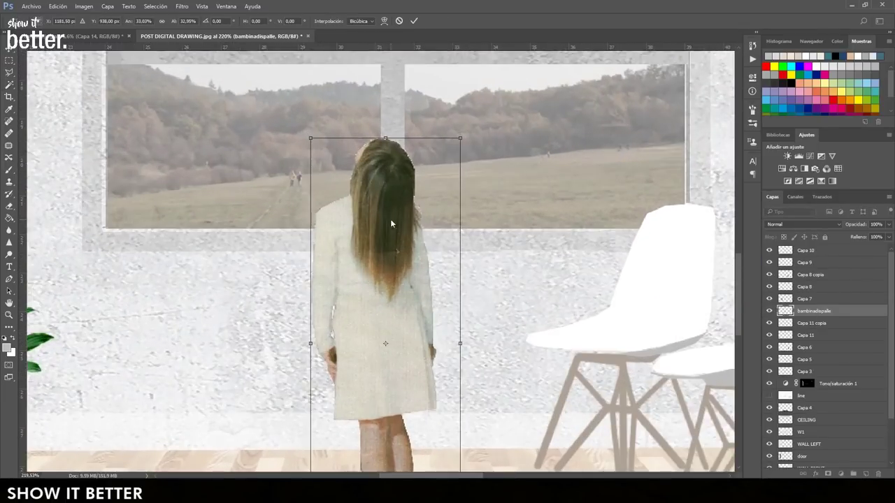
scroll(406, 235, down, 4)
key(ctrl+0)
drag(429, 375, 381, 328)
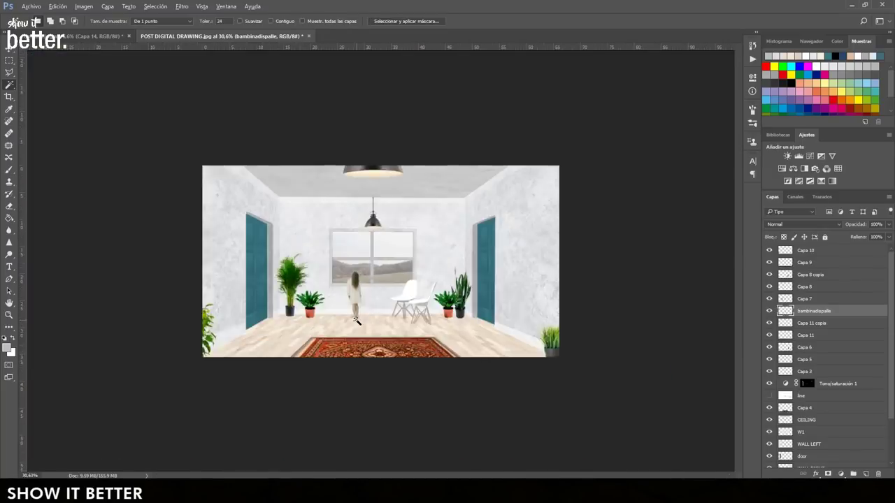
key(ctrl+0)
click(9, 49)
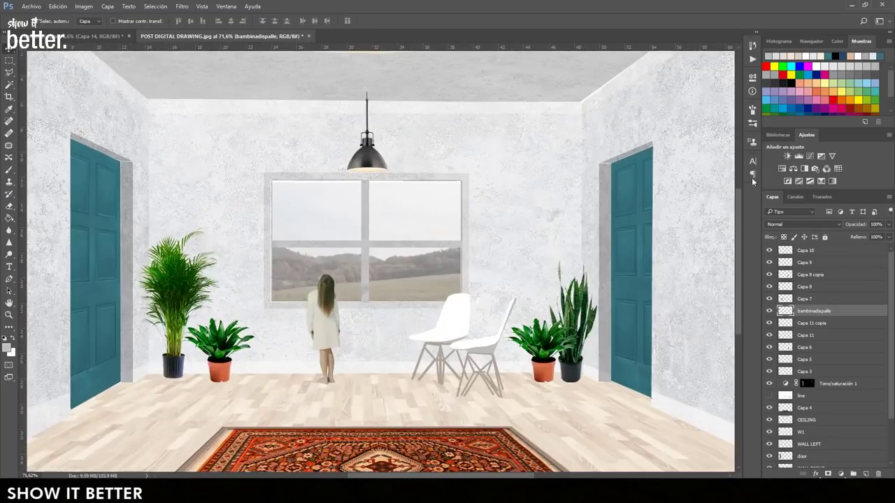
- Add a Brightness/Contrast adjustment clipped to the bambinadispalle layer and brighten the girl with it
click(787, 156)
alt+click(846, 317)
drag(633, 127, 658, 129)
click(725, 74)
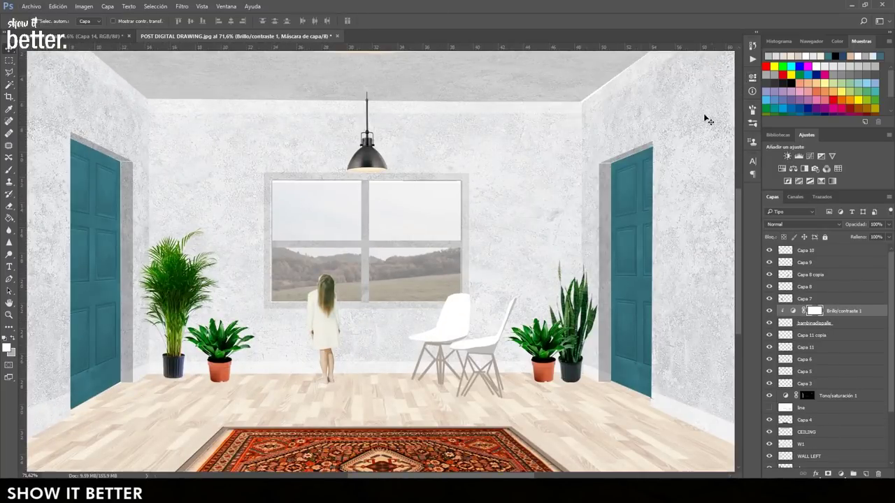
scroll(612, 308, down, 1)
click(847, 326)
scroll(336, 343, up, 2)
key(ctrl+t)
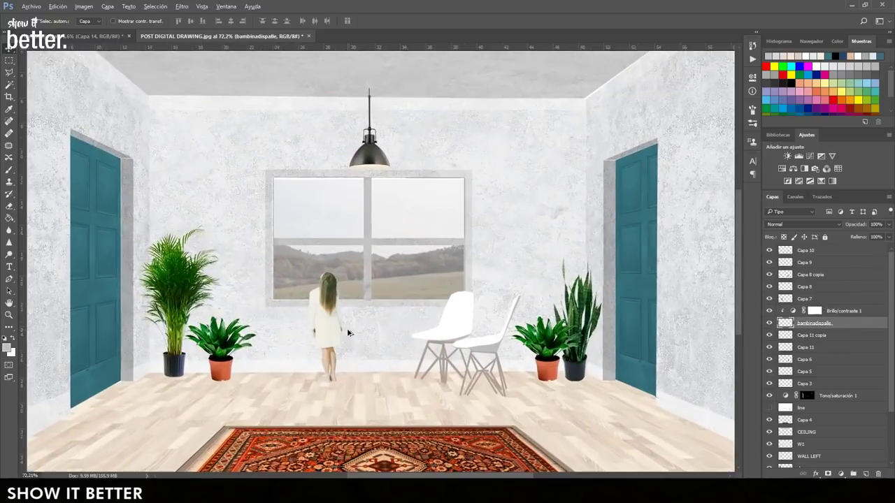
key(Return)
- Switch to File Explorer and examine the seated figures in the sitting folder of Personas
key(alt+Tab)
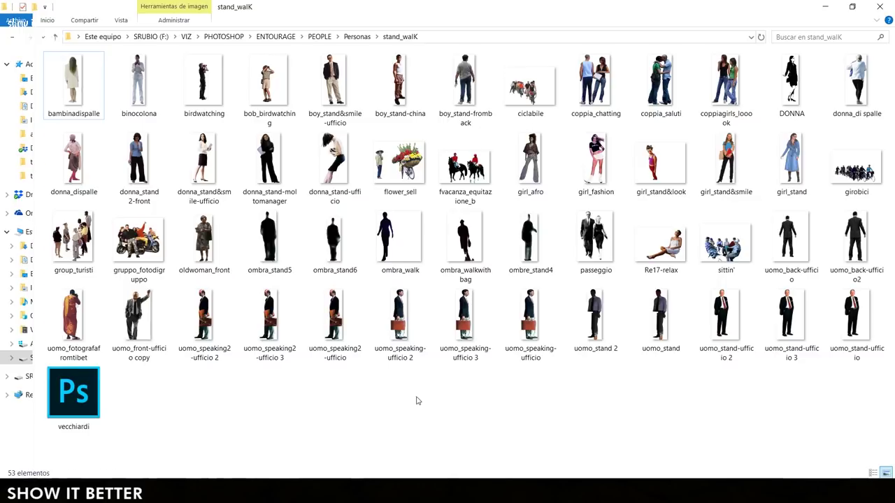
key(alt+Left)
double_click(118, 352)
scroll(411, 287, up, 2)
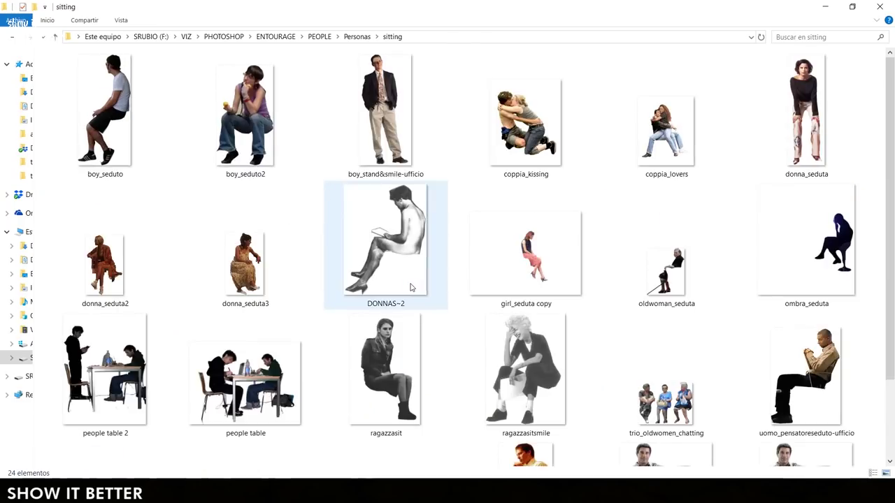
scroll(412, 288, down, 1)
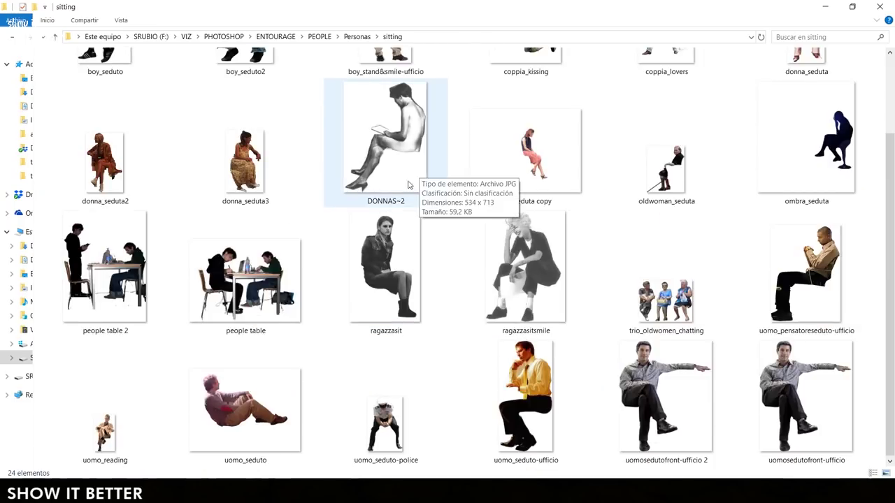
click(564, 189)
scroll(564, 189, up, 1)
click(806, 351)
- Look through the other Personas subfolders, including relax, for a suitable figure
key(alt+Left)
double_click(103, 338)
key(alt+Left)
double_click(89, 325)
key(alt+Left)
double_click(85, 312)
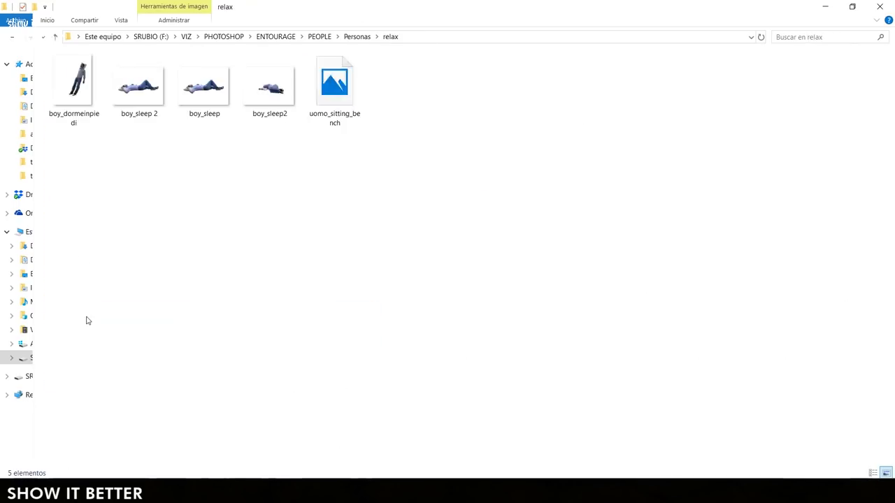
key(alt+Left)
double_click(90, 301)
key(alt+Left)
double_click(86, 279)
- Place the wom-06 figure from the mujeres folder into the Photoshop drawing above bambinadispalle, scaled down and lowered toward the floor
key(alt+Left)
double_click(86, 241)
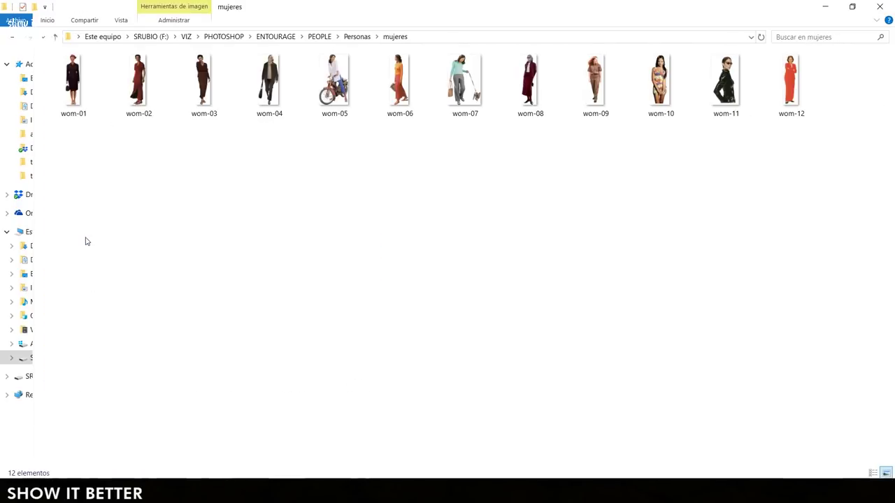
ctrl+scroll(436, 180, up, 2)
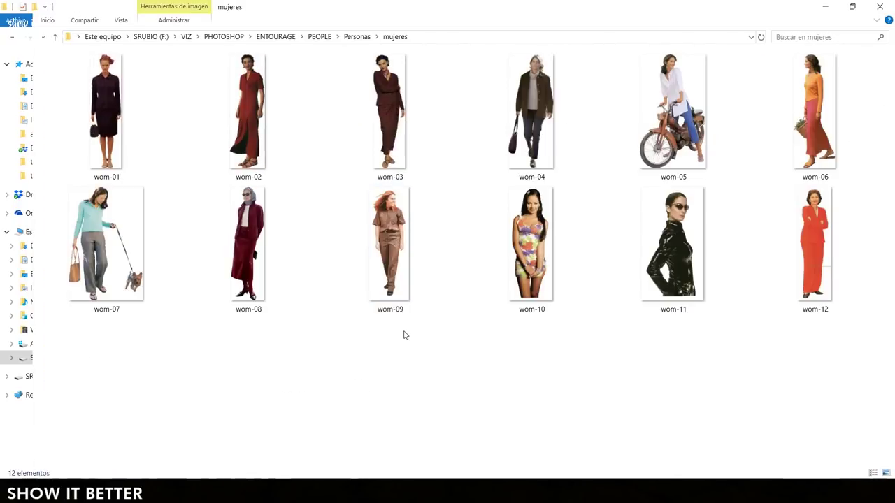
click(814, 121)
click(813, 246)
drag(819, 125, 220, 454)
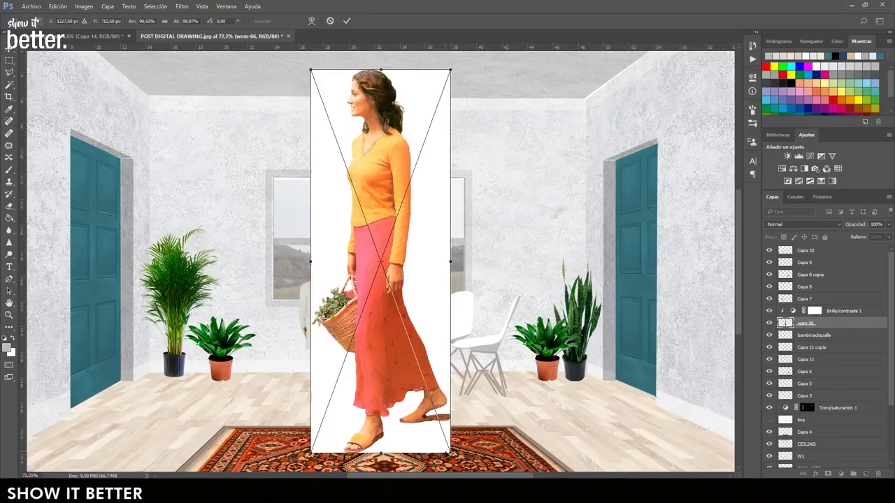
drag(499, 460, 410, 315)
drag(363, 249, 398, 383)
key(Return)
- Rasterize the wom-06 layer and remove the white background around the woman
key(w)
click(421, 325)
key(Delete)
key(Return)
right_click(816, 326)
click(664, 268)
key(Delete)
key(ctrl+d)
- Scale the cut-out woman down and stand her on the floor in front of the window, beside the chairs
key(ctrl+t)
drag(431, 201, 403, 278)
drag(371, 358, 388, 305)
key(Return)
- Hide the bambinadispalle girl and delete the Brillo/contraste 1 adjustment layer
key(v)
click(320, 313)
click(769, 336)
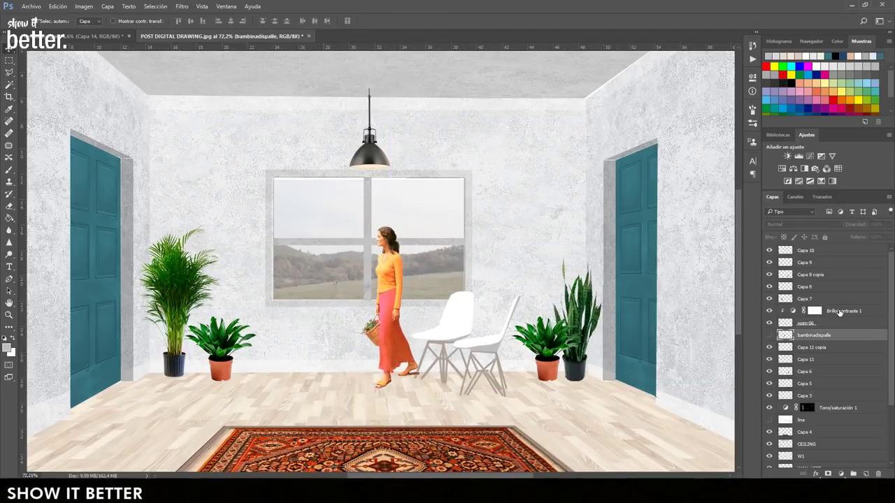
click(840, 312)
key(Delete)
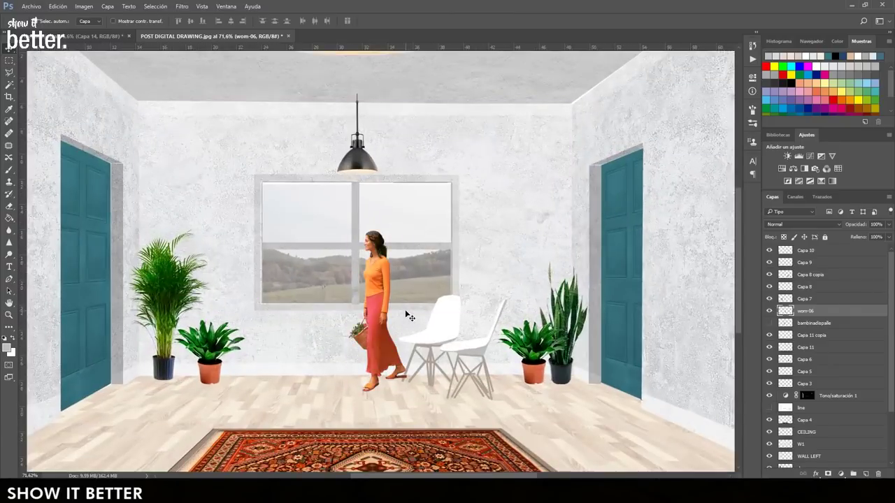
- Flip the wom-06 woman horizontally, move her in front of the window's left half, and fine-tune her size
key(ctrl+t)
right_click(393, 289)
key(Escape)
drag(372, 343, 300, 346)
drag(317, 391, 312, 379)
drag(298, 363, 302, 377)
drag(314, 245, 326, 233)
key(Return)
- Examine the woman's scale and placement against the whole room and up close
scroll(330, 293, down, 5)
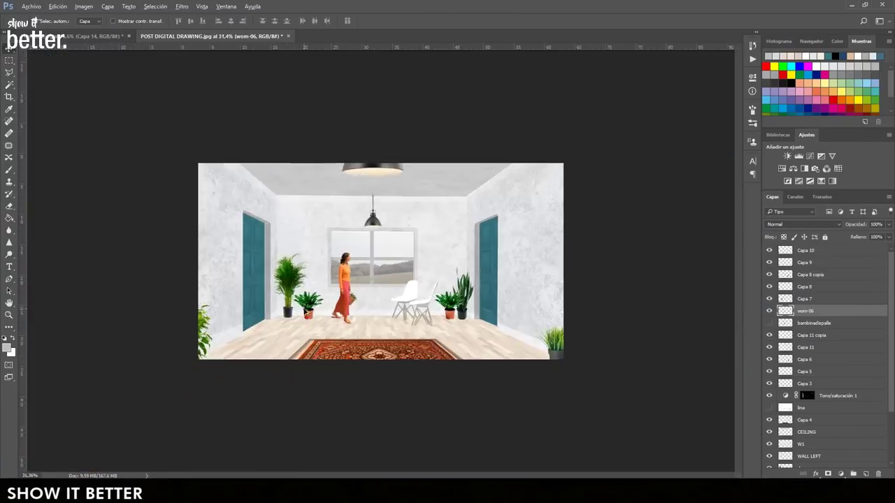
scroll(328, 306, up, 8)
scroll(332, 308, down, 5)
scroll(318, 296, up, 8)
scroll(305, 295, down, 6)
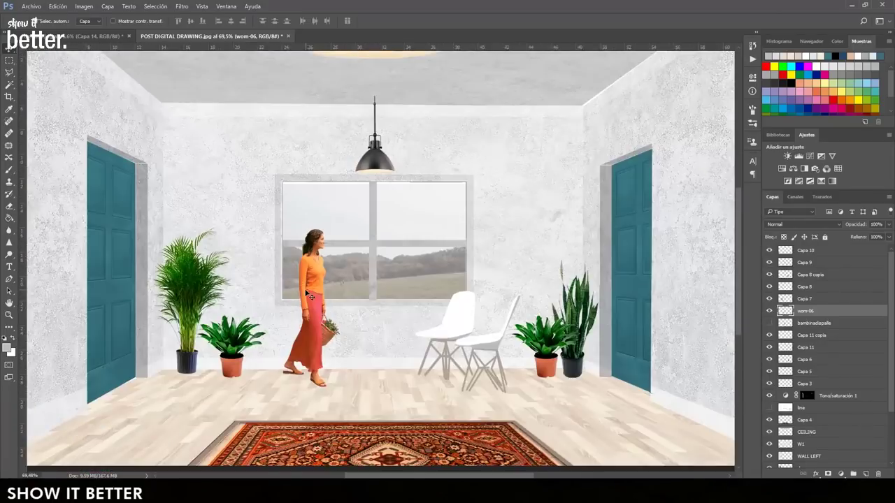
scroll(306, 306, up, 4)
scroll(371, 262, down, 3)
scroll(364, 276, up, 4)
- Open the Filter Gallery for the wom-06 layer and preview Artistic filters from Cuarteado to Película granulada
click(182, 6)
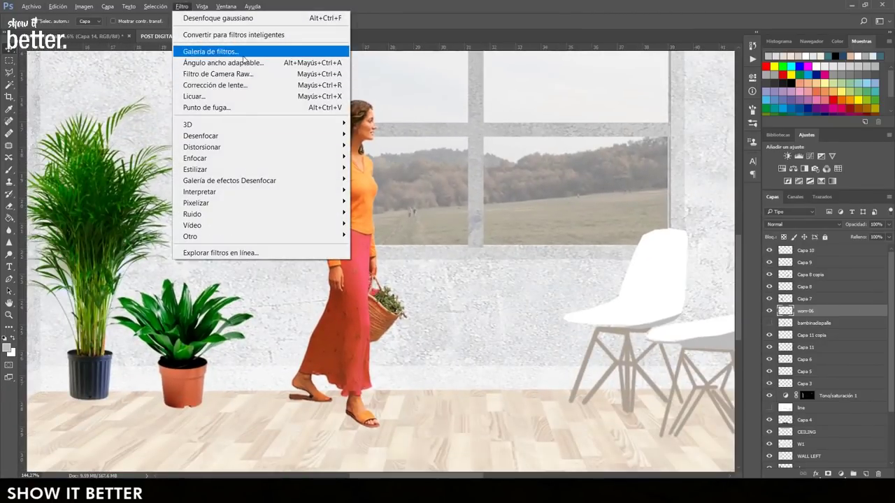
click(203, 52)
scroll(402, 364, up, 3)
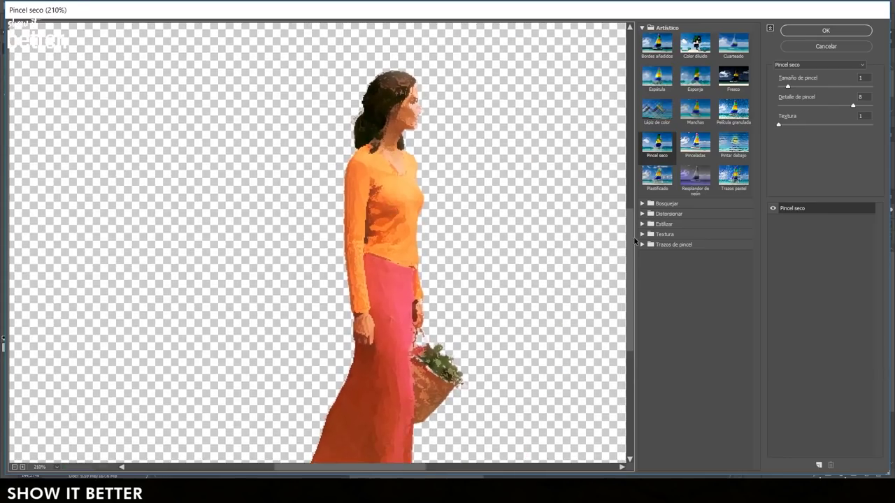
click(732, 46)
click(657, 78)
click(695, 80)
click(731, 80)
click(729, 114)
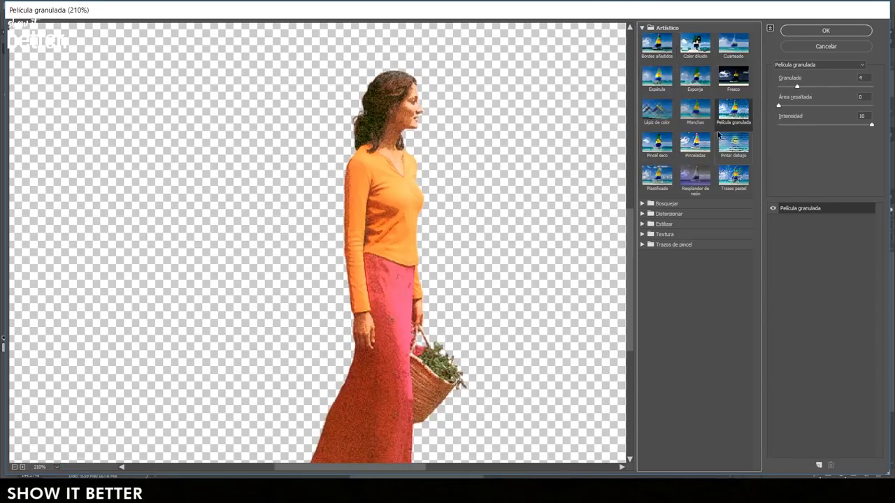
- Preview the Trazos de pincel filters on the woman, choose Trazos angulares and increase two of its settings
click(669, 247)
key(Right)
key(Right)
key(Right)
key(Right)
key(Right)
key(Right)
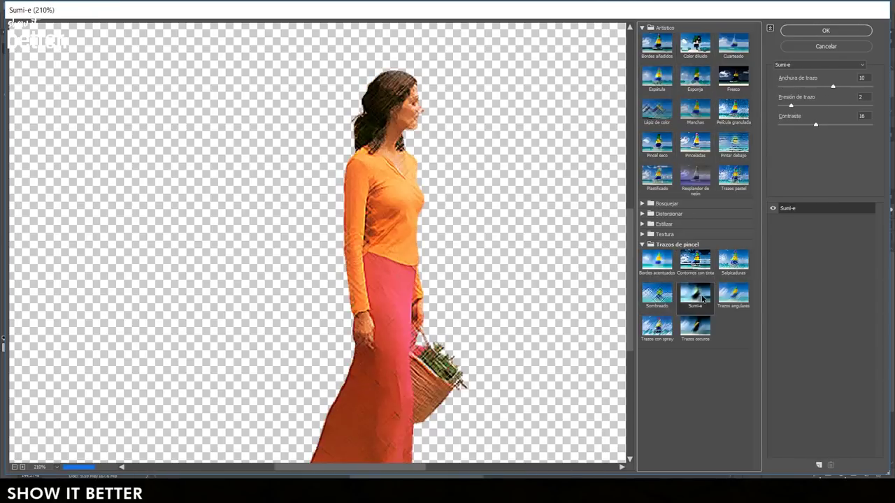
click(730, 302)
drag(825, 88, 850, 88)
drag(807, 126, 861, 127)
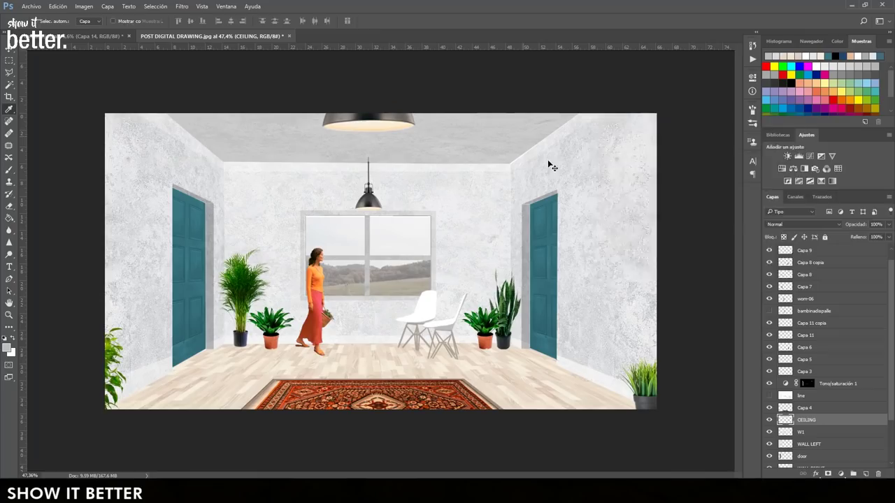
- Apply a Hue/Saturation adjustment to the CEILING layer
key(ctrl+u)
key(Return)
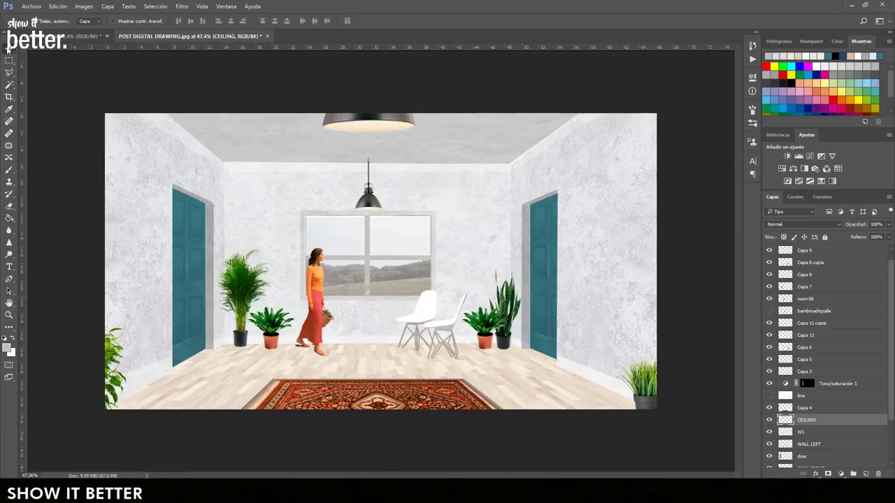
- Try Gris claro as the color surrounding the canvas, and return to a dark surround
right_click(68, 100)
click(88, 145)
right_click(79, 129)
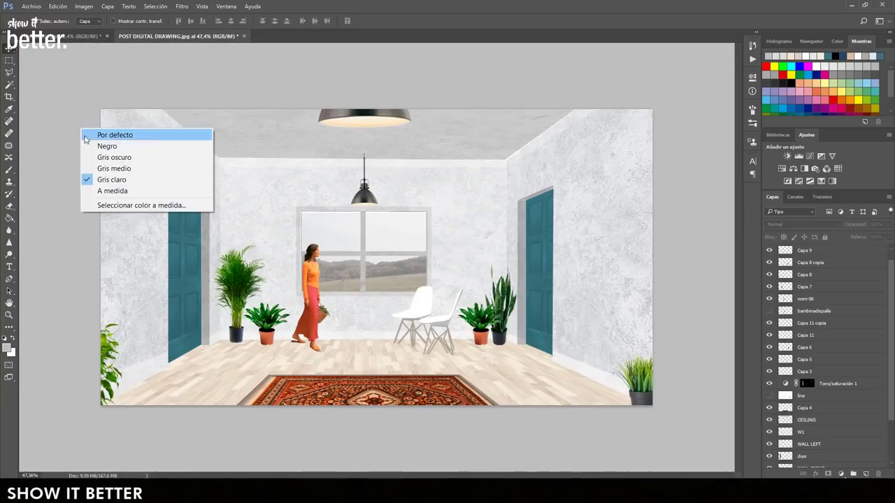
click(76, 139)
right_click(73, 136)
click(75, 161)
- View the finished interior in full-screen mode, fitted to the screen
key(f)
key(f)
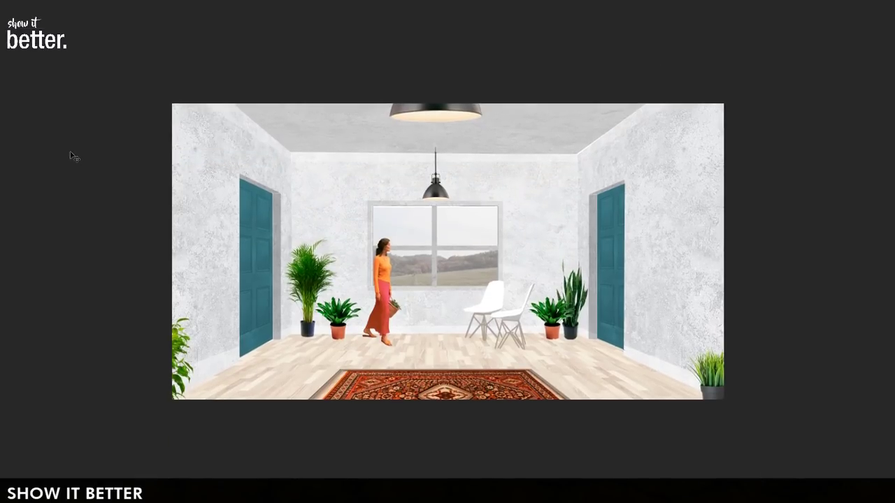
key(ctrl+0)
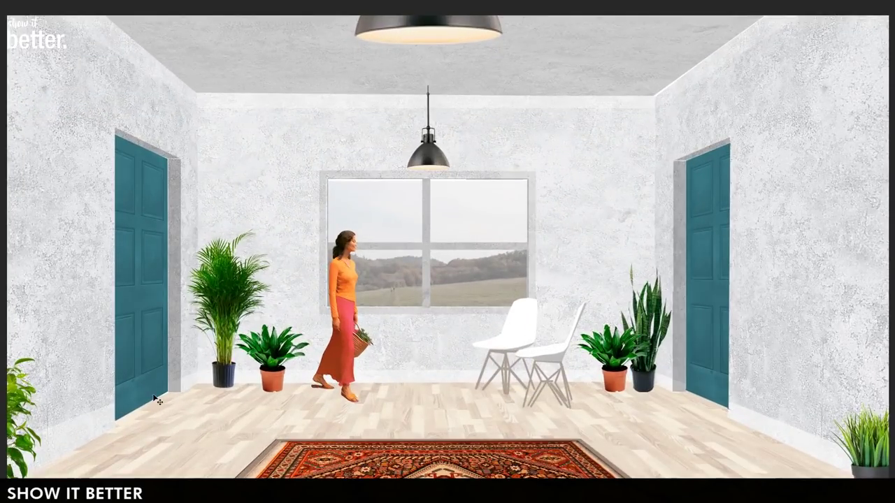